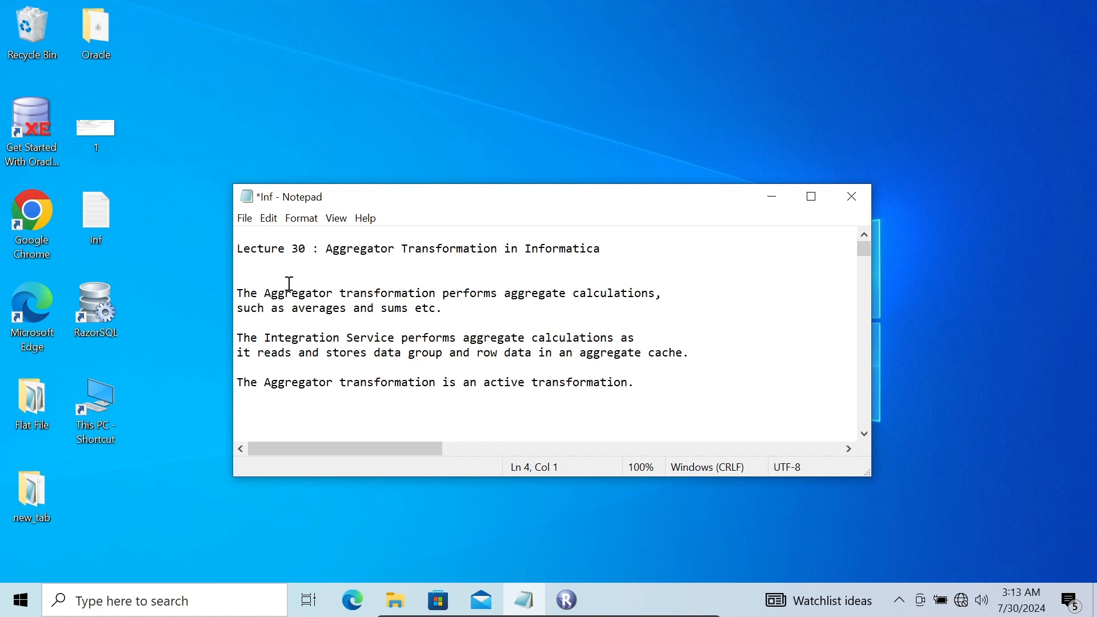
# Review the Aggregator notes on aggregate cache and active transformations, then minimize Notepad
pyautogui.moveTo(274, 277); pyautogui.dragTo(627, 382)
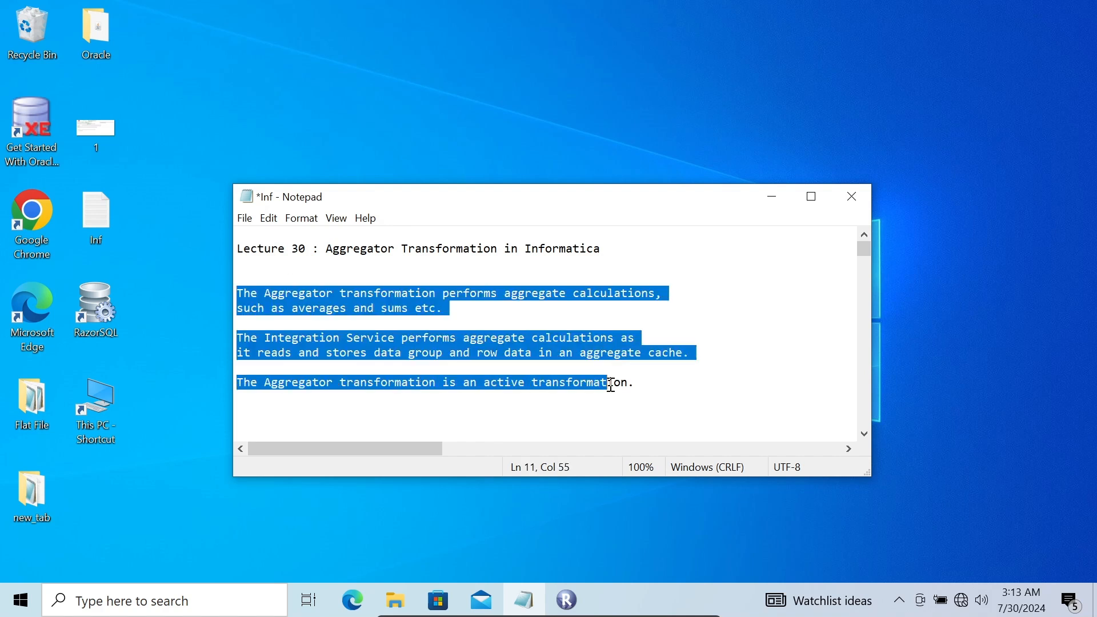
pyautogui.click(715, 303)
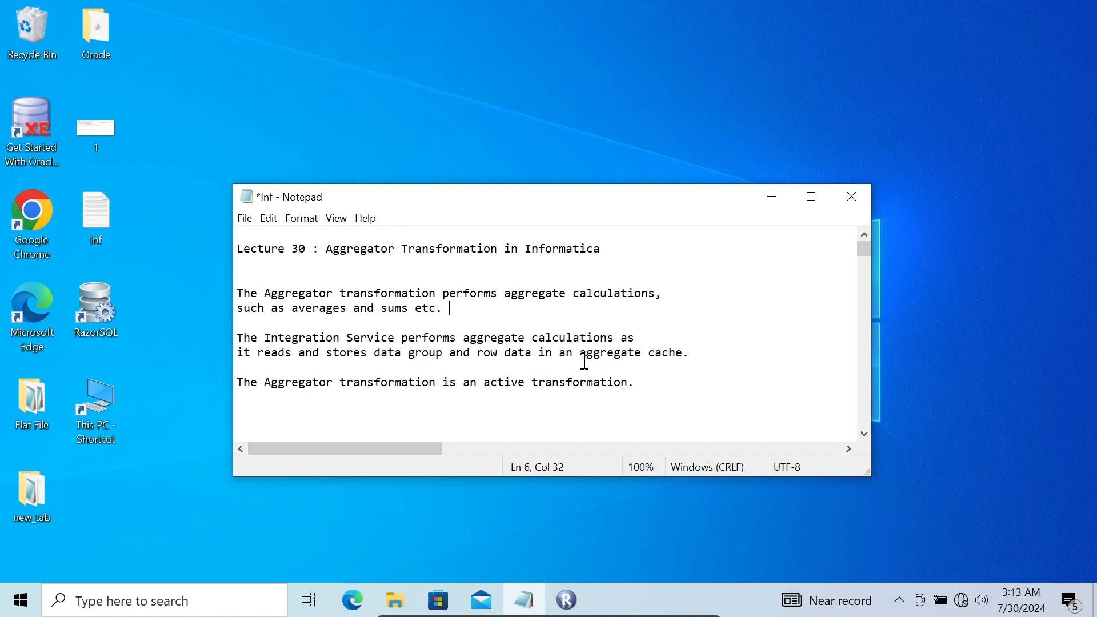
pyautogui.moveTo(580, 357); pyautogui.dragTo(701, 343)
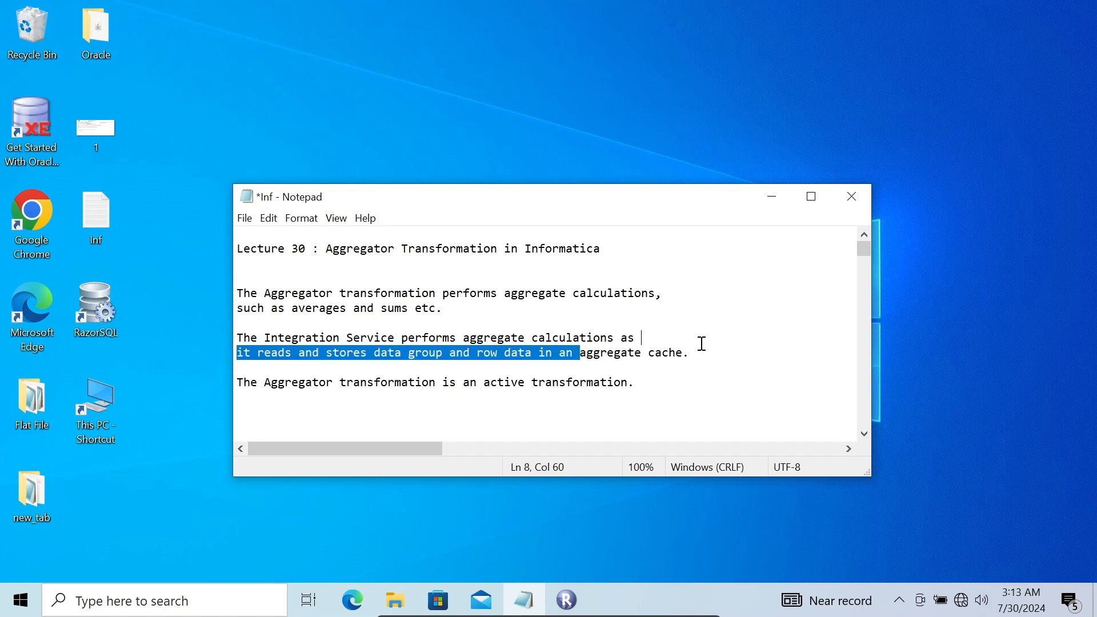
pyautogui.click(641, 293)
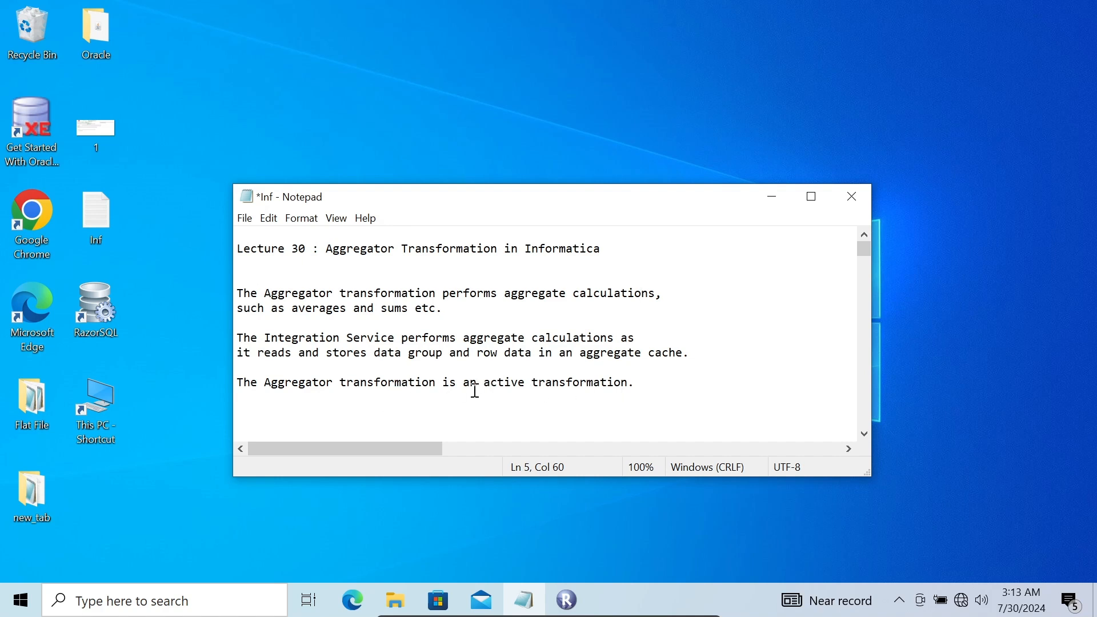
pyautogui.moveTo(482, 383); pyautogui.dragTo(625, 375)
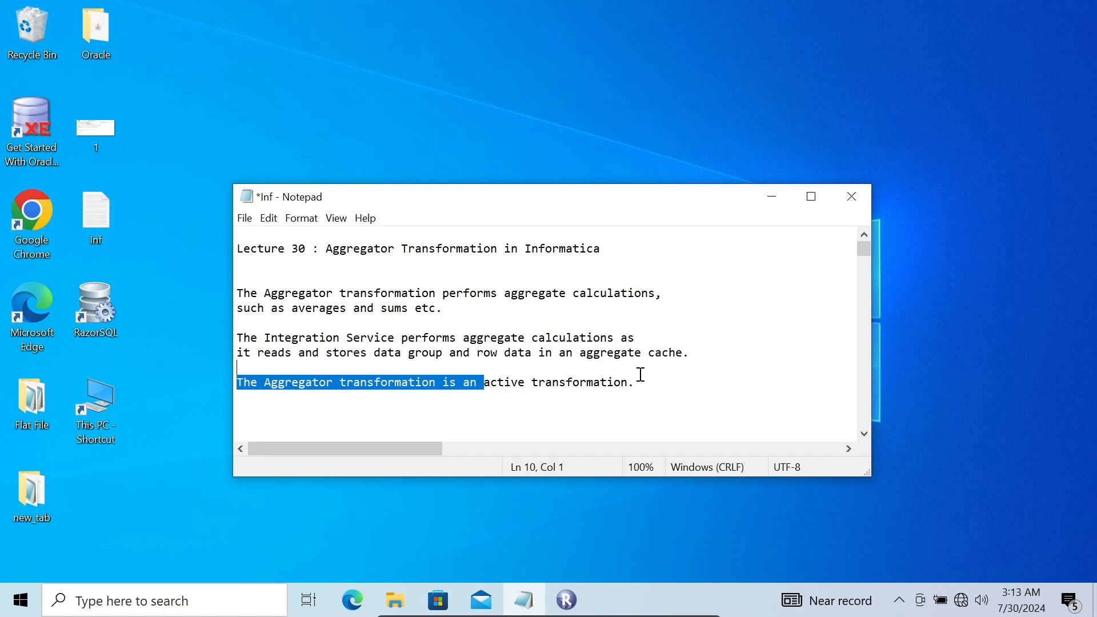
pyautogui.click(673, 382)
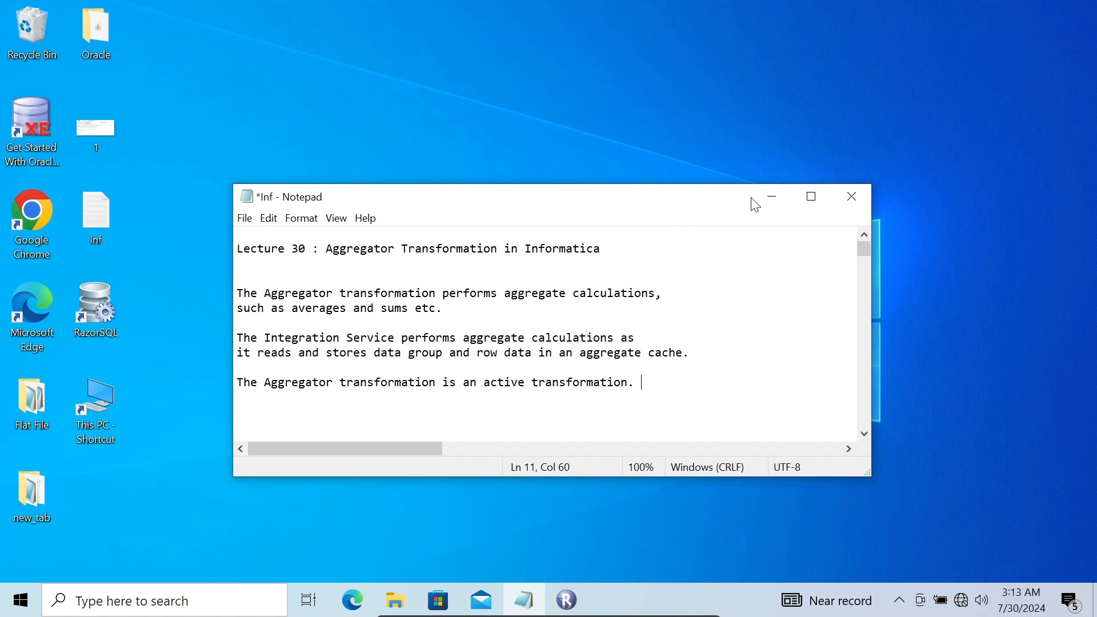
pyautogui.click(771, 198)
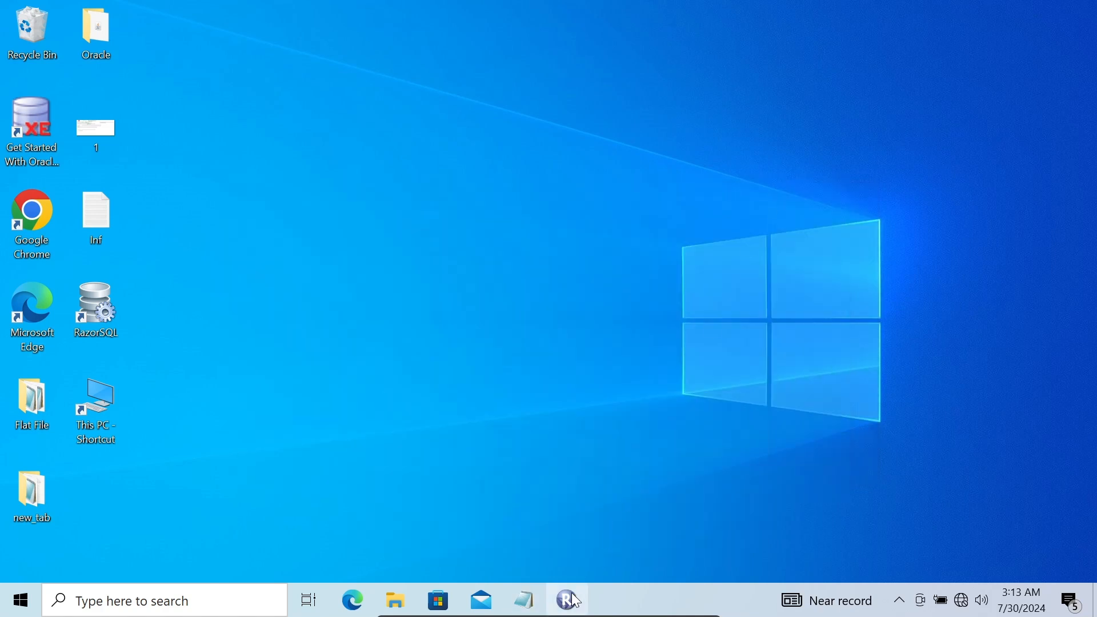
# Launch PowerCenter Designer from Repository Manager and open the DW_DEV folder
pyautogui.click(573, 595)
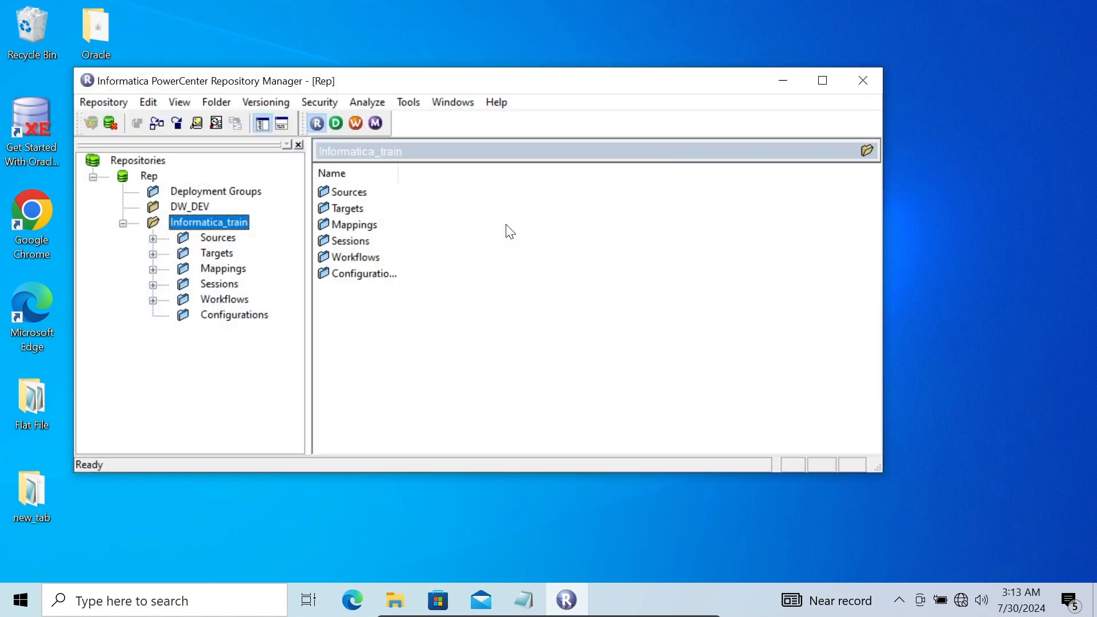
pyautogui.click(336, 123)
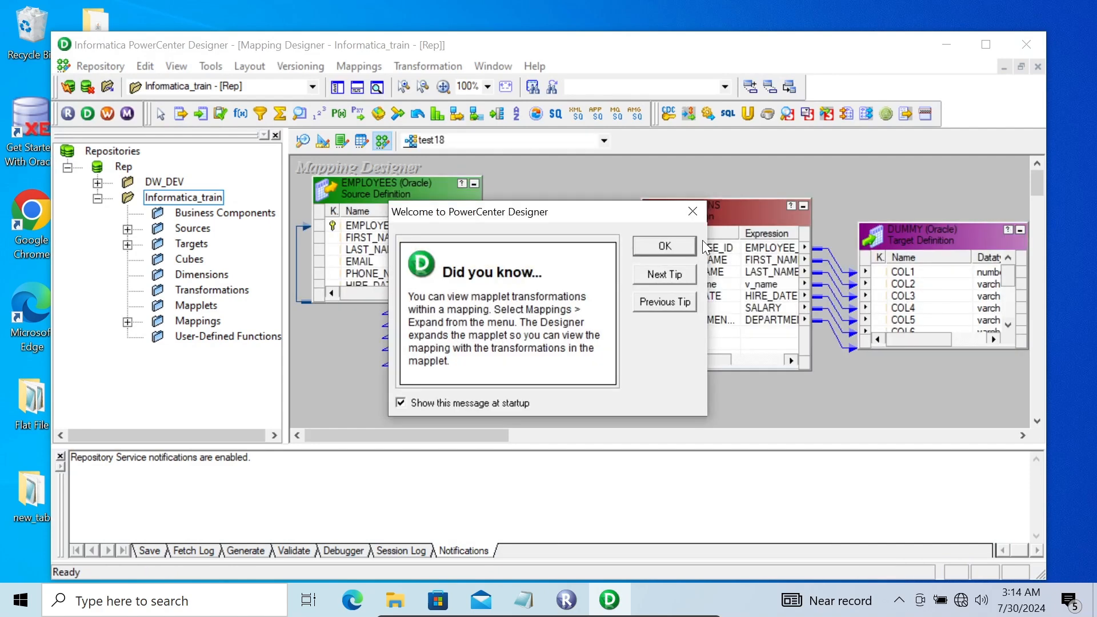
pyautogui.click(648, 250)
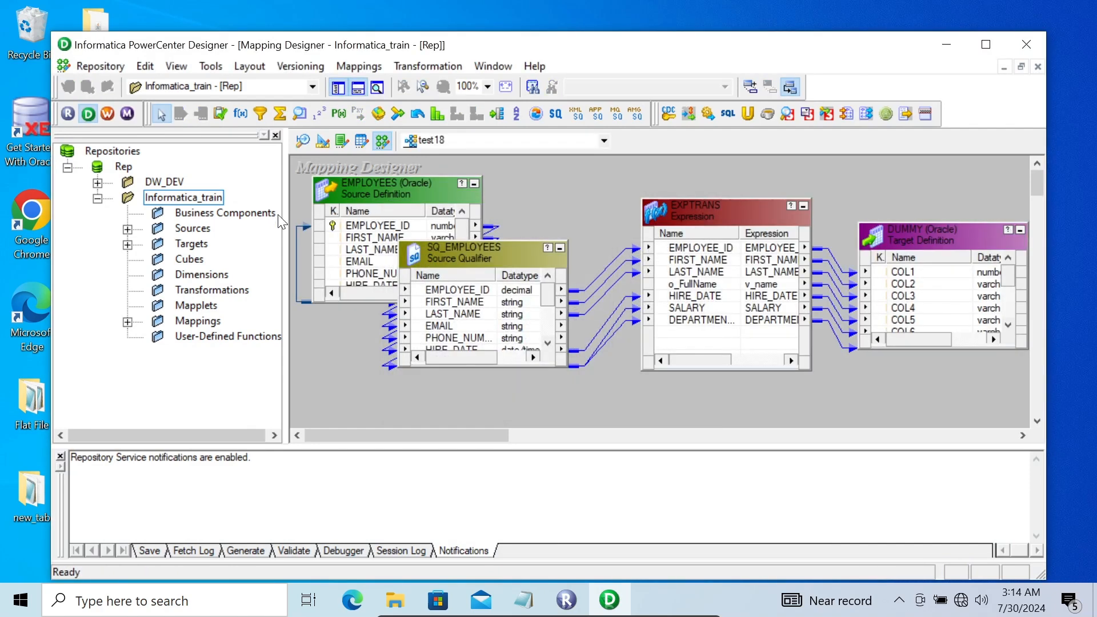
pyautogui.doubleClick(167, 182)
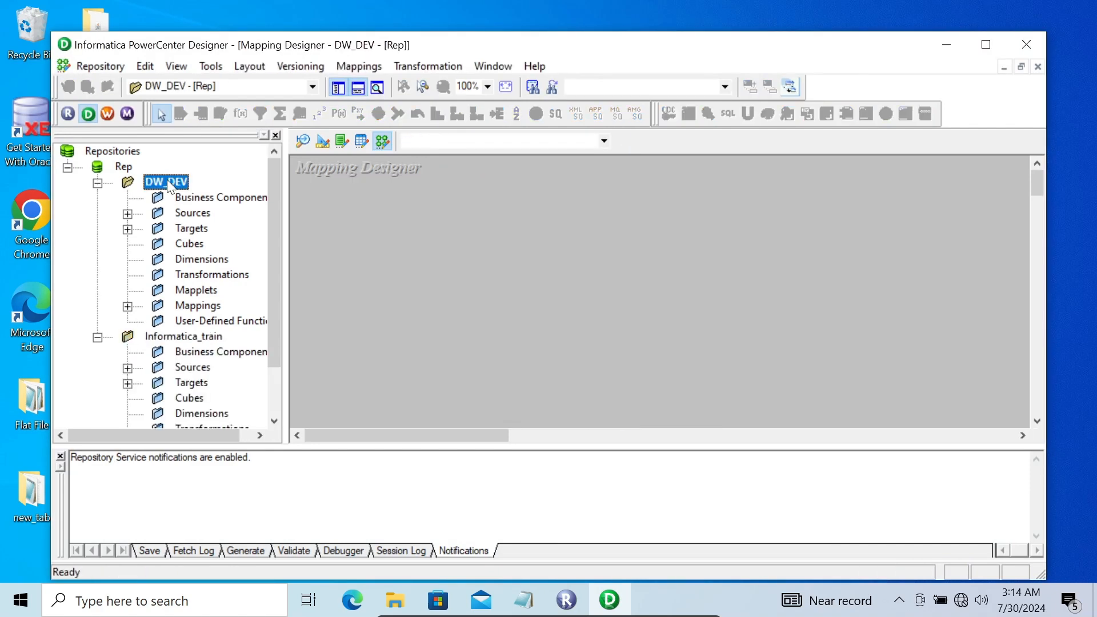
# Expand Sources, Targets and FlatFile, and drag the emp source onto the Mapping Designer canvas
pyautogui.doubleClick(189, 212)
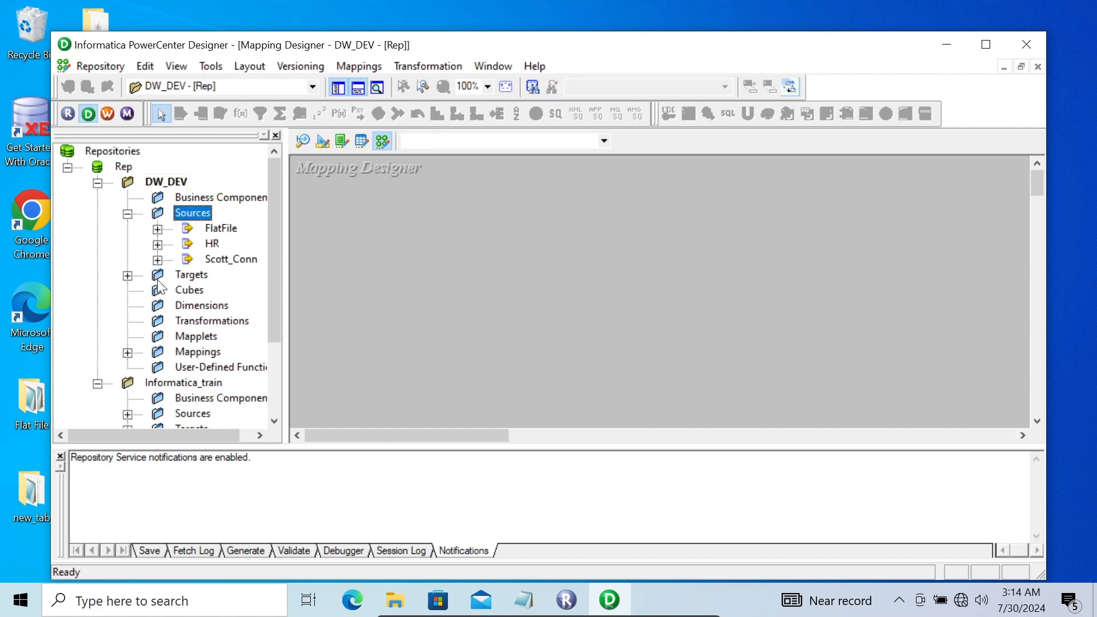
pyautogui.click(129, 276)
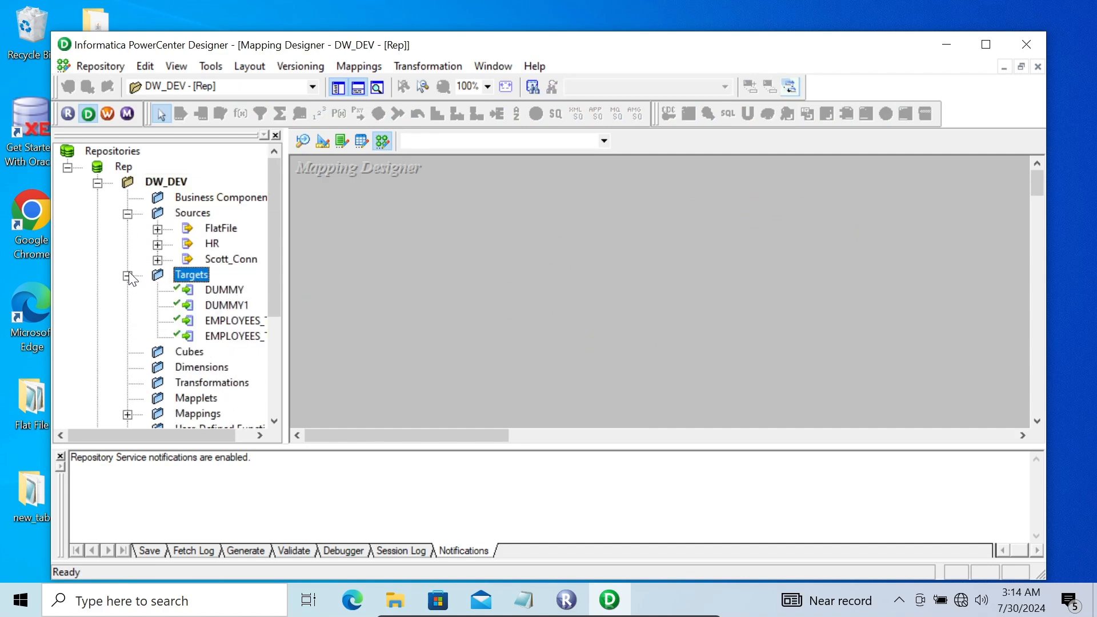
pyautogui.click(156, 229)
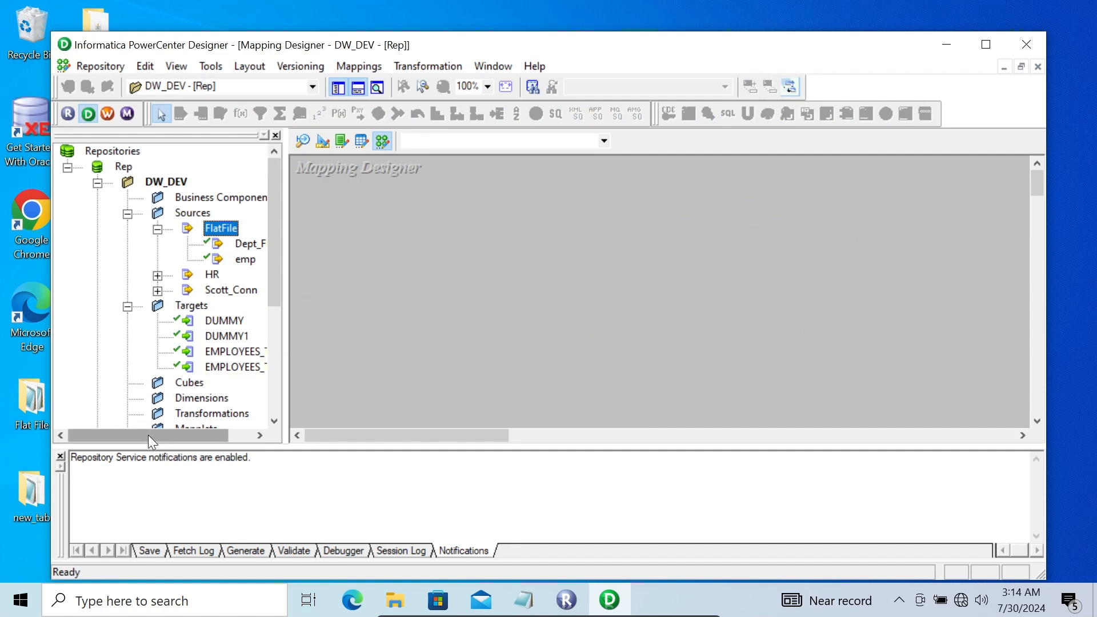
pyautogui.moveTo(153, 430); pyautogui.dragTo(176, 432)
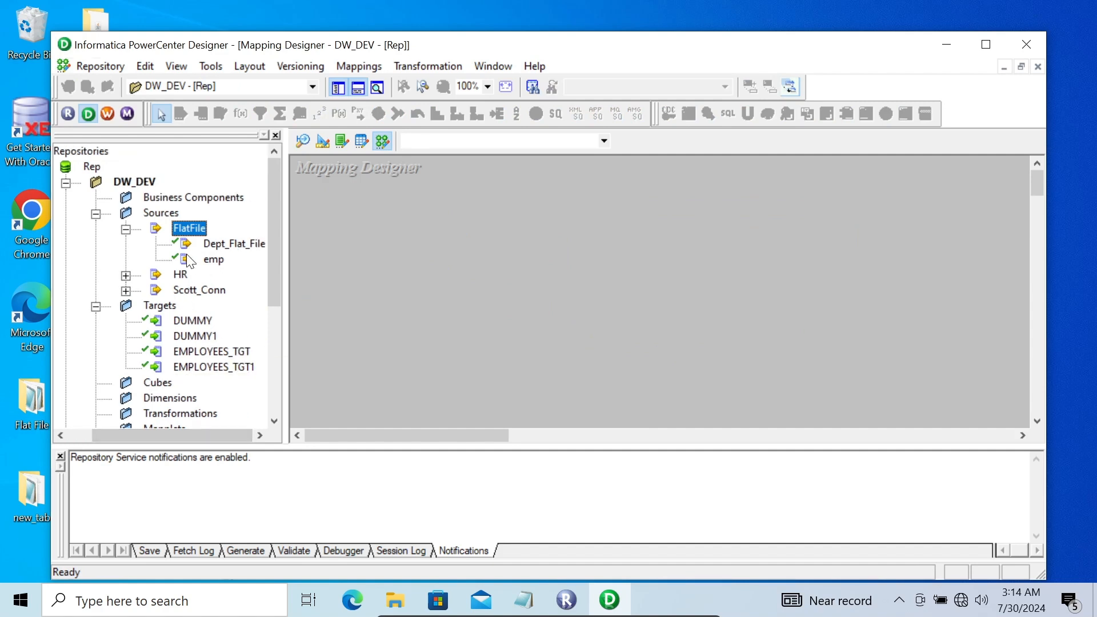
pyautogui.click(213, 260)
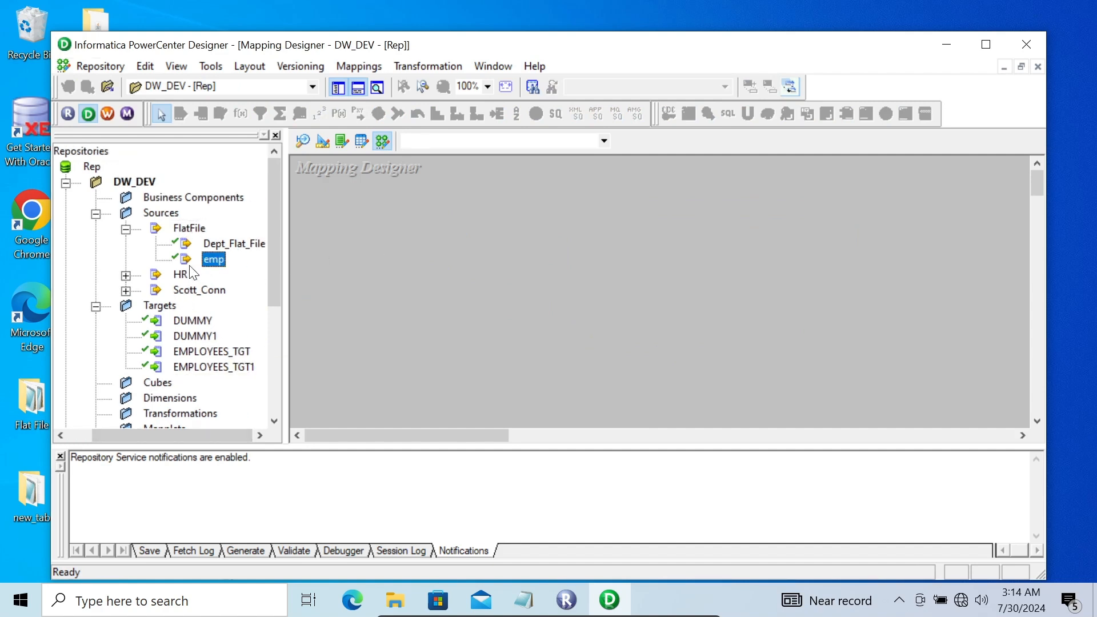
pyautogui.moveTo(186, 260); pyautogui.dragTo(395, 221)
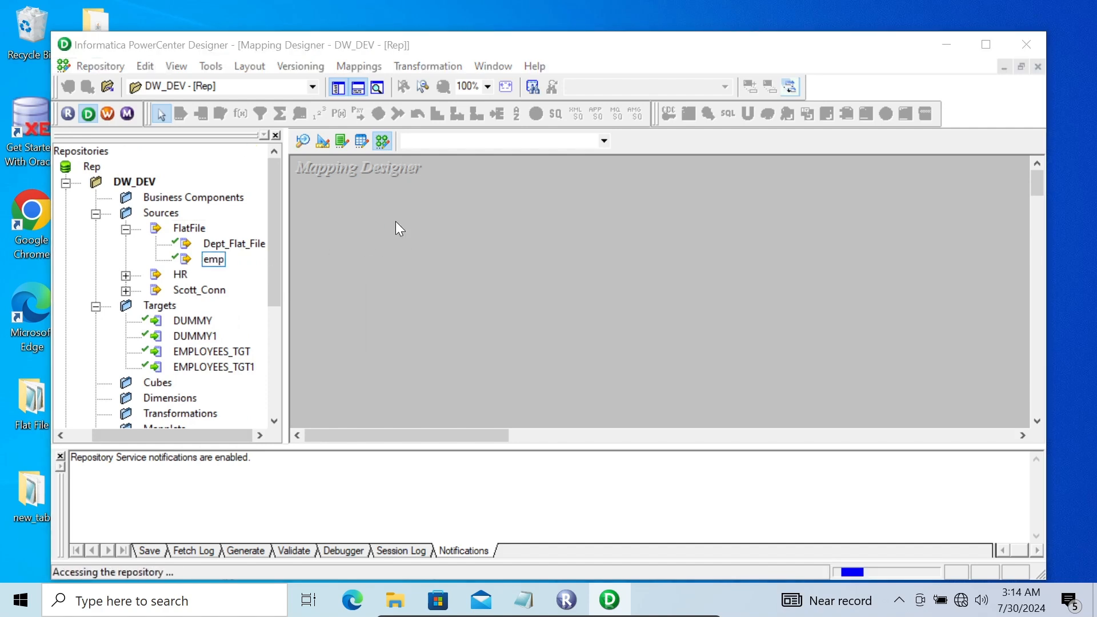
# Name the new mapping m_aggregate_tran and glance at the emp source's settings without changes
pyautogui.write('m_a')
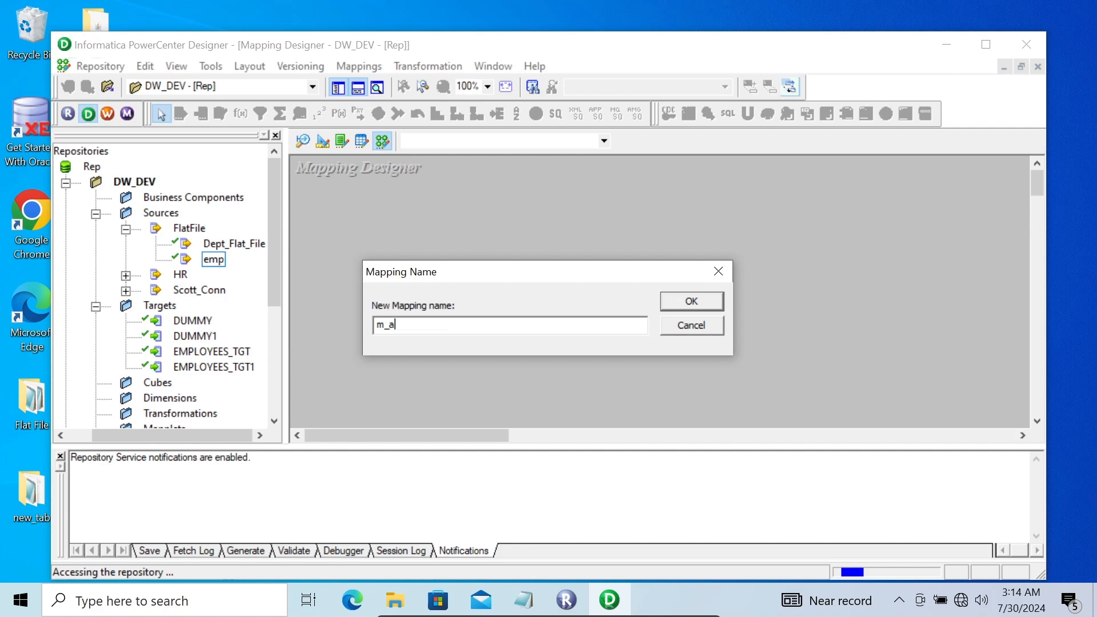
pyautogui.write('ggregate_tran')
pyautogui.press('Return')
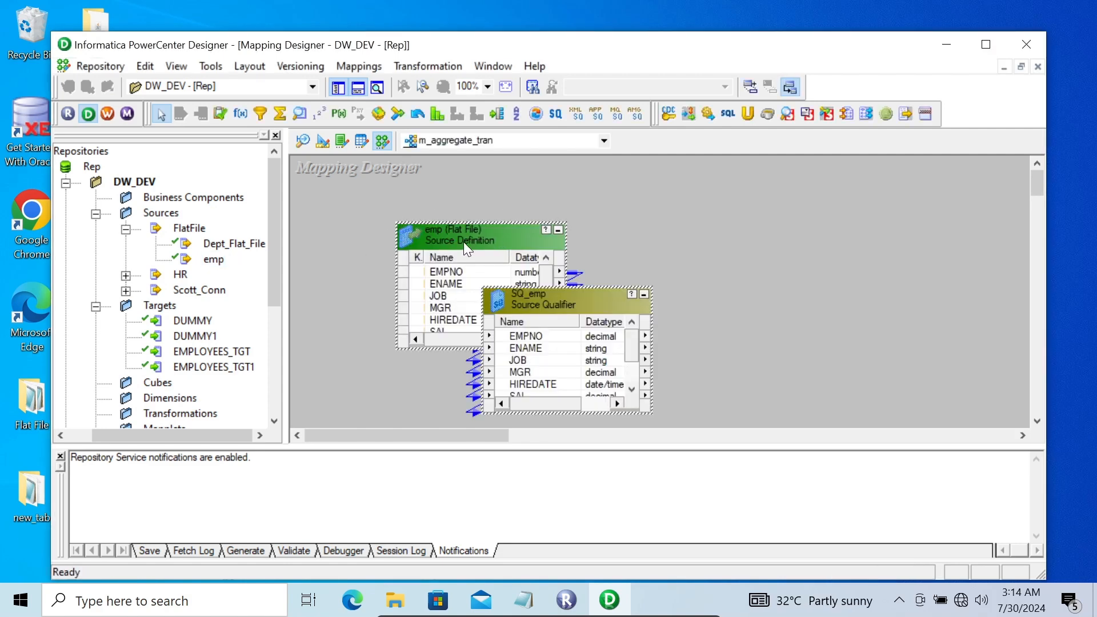
pyautogui.doubleClick(463, 242)
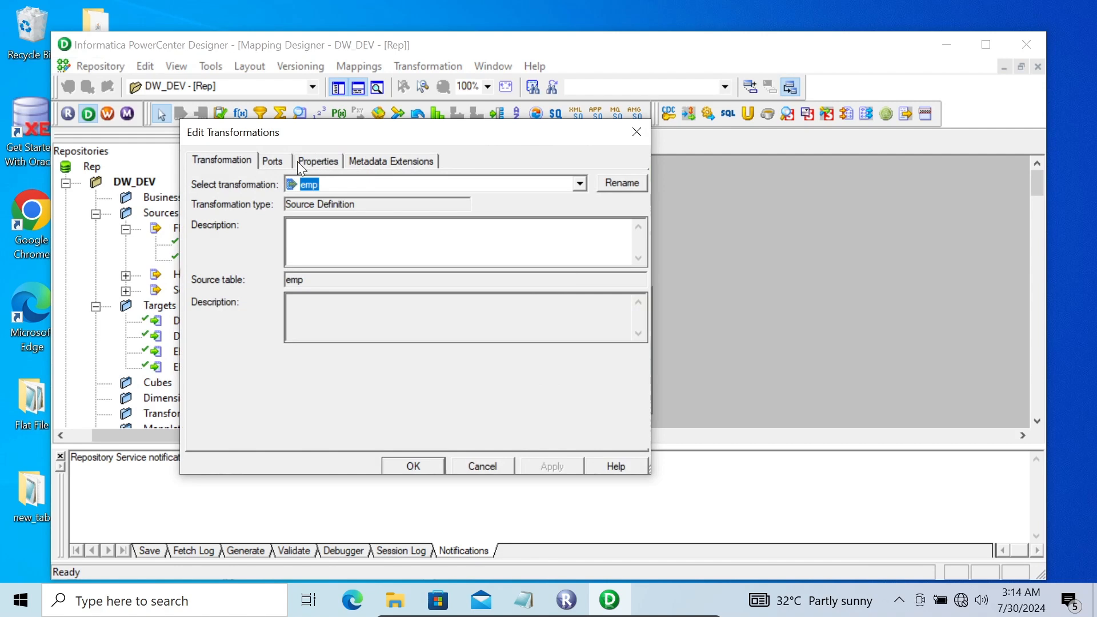
pyautogui.click(470, 466)
pyautogui.rightClick(463, 230)
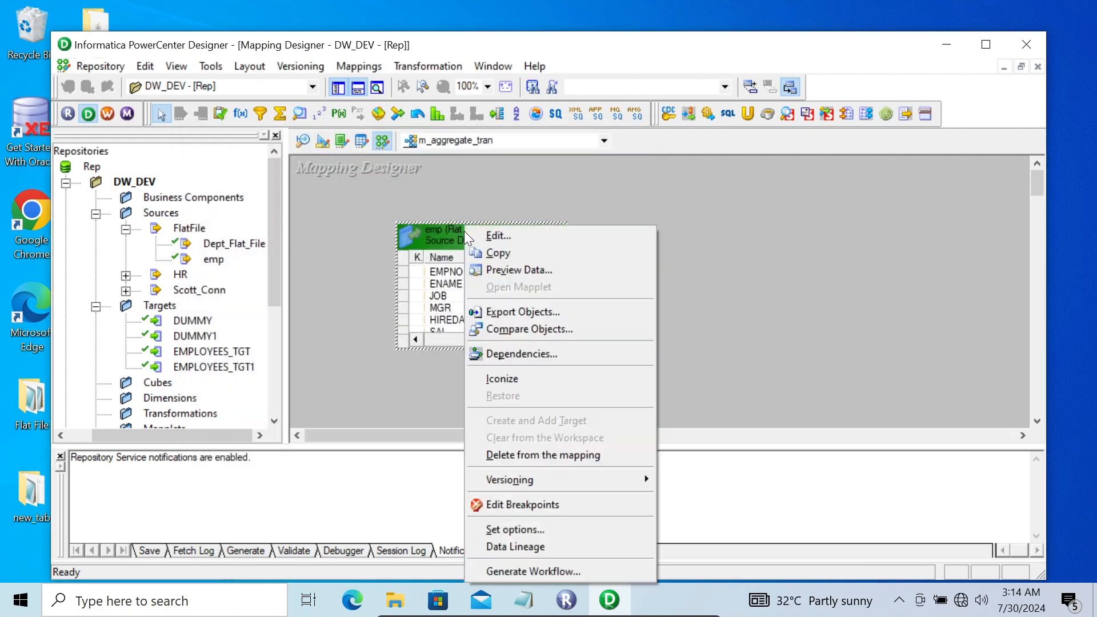
pyautogui.click(506, 271)
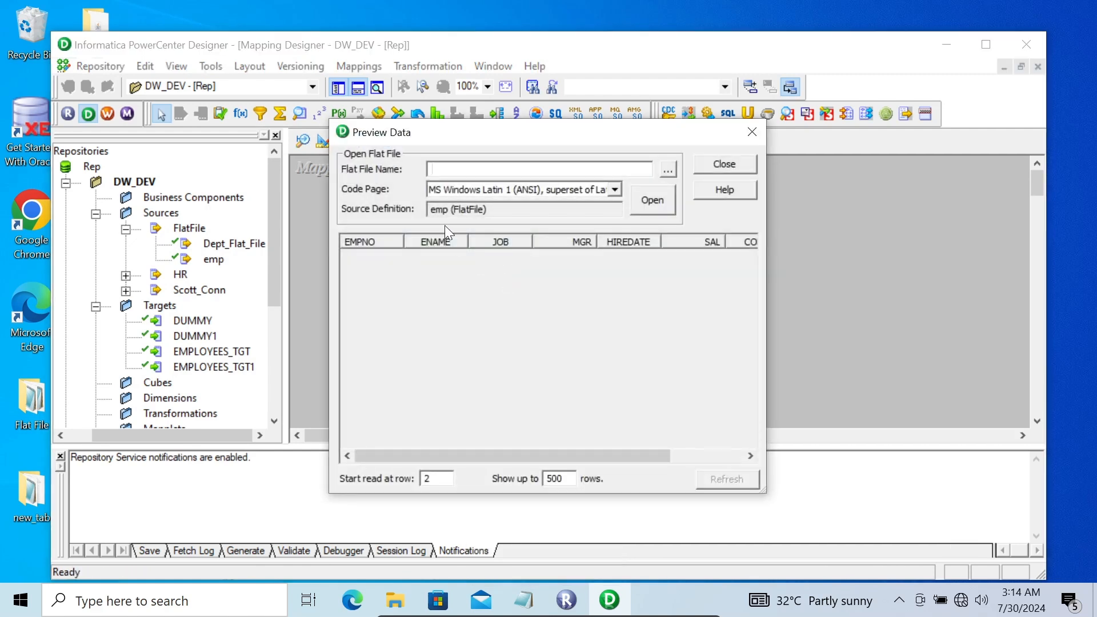
pyautogui.click(668, 170)
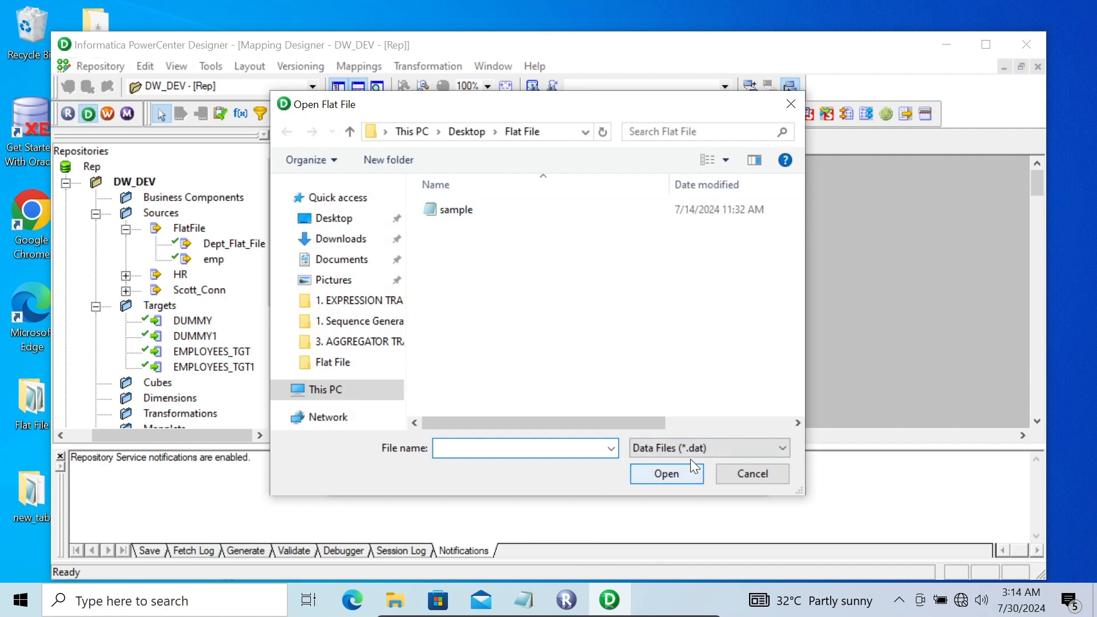
pyautogui.click(688, 452)
pyautogui.click(661, 478)
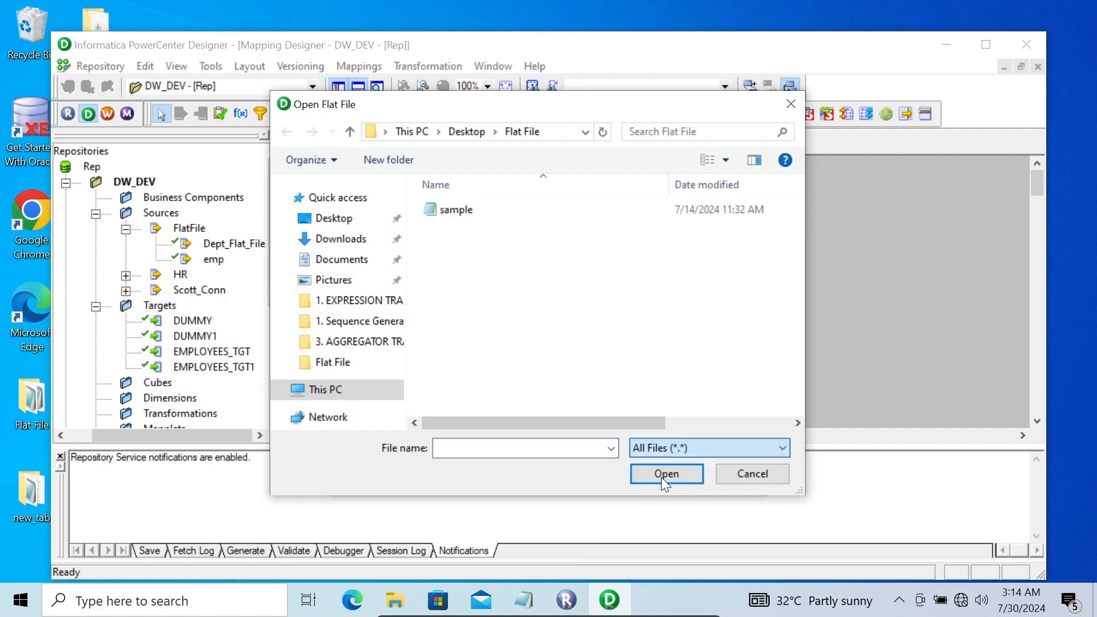
pyautogui.click(447, 228)
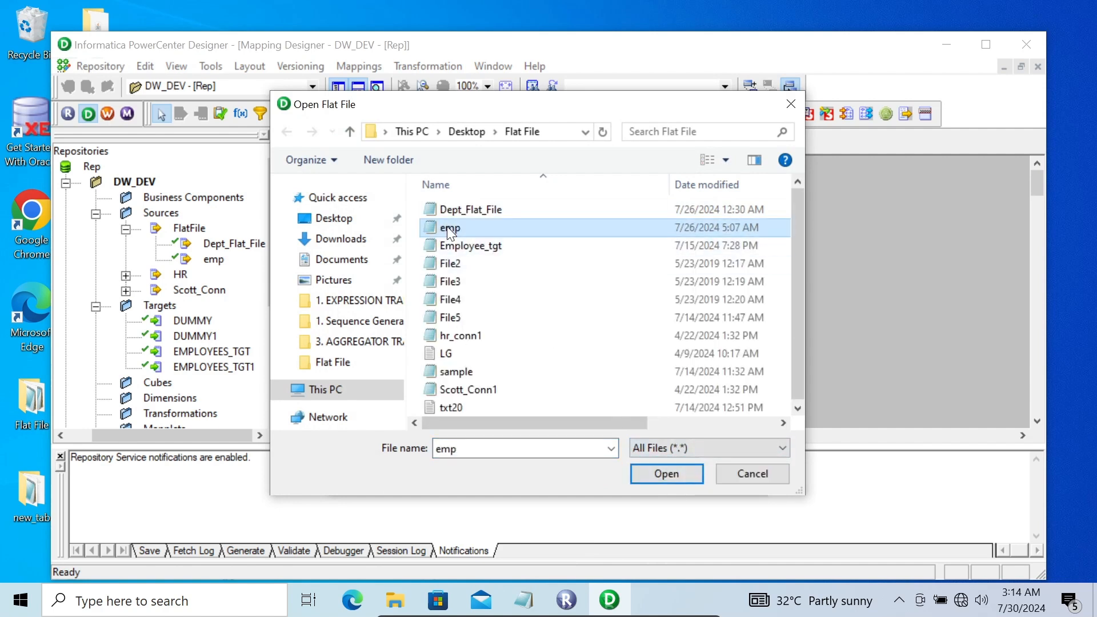
pyautogui.click(654, 473)
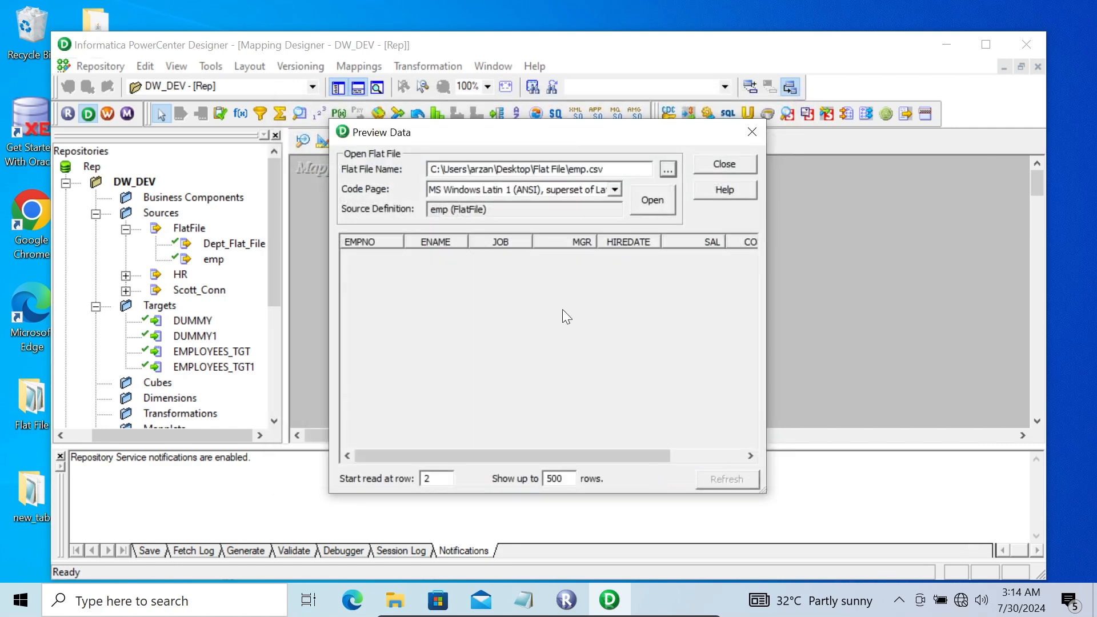
pyautogui.click(653, 188)
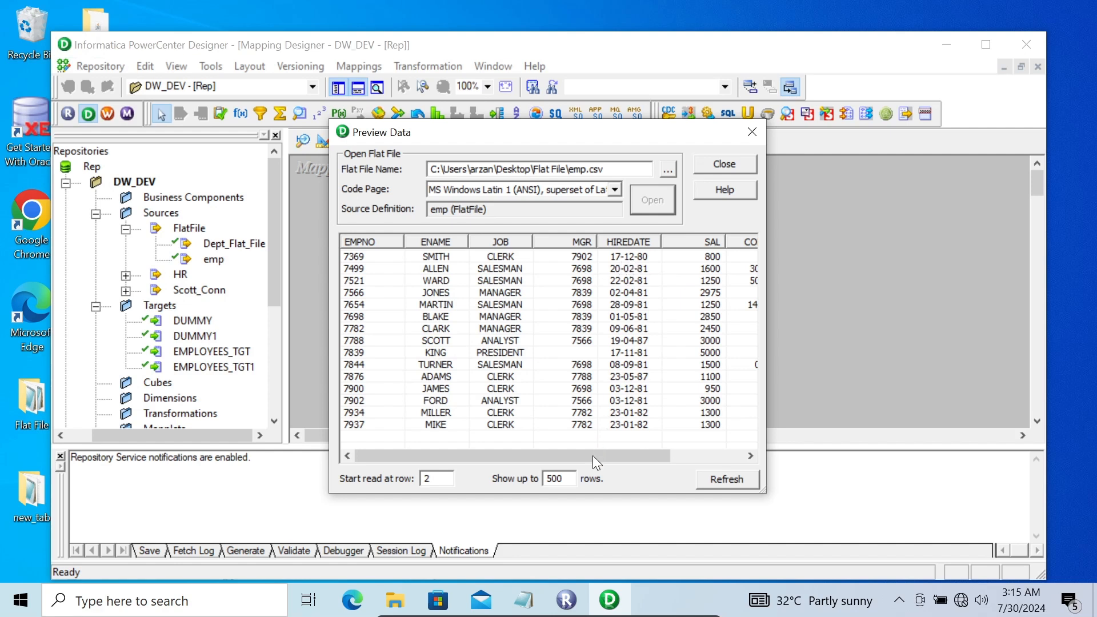
pyautogui.moveTo(589, 453); pyautogui.dragTo(676, 454)
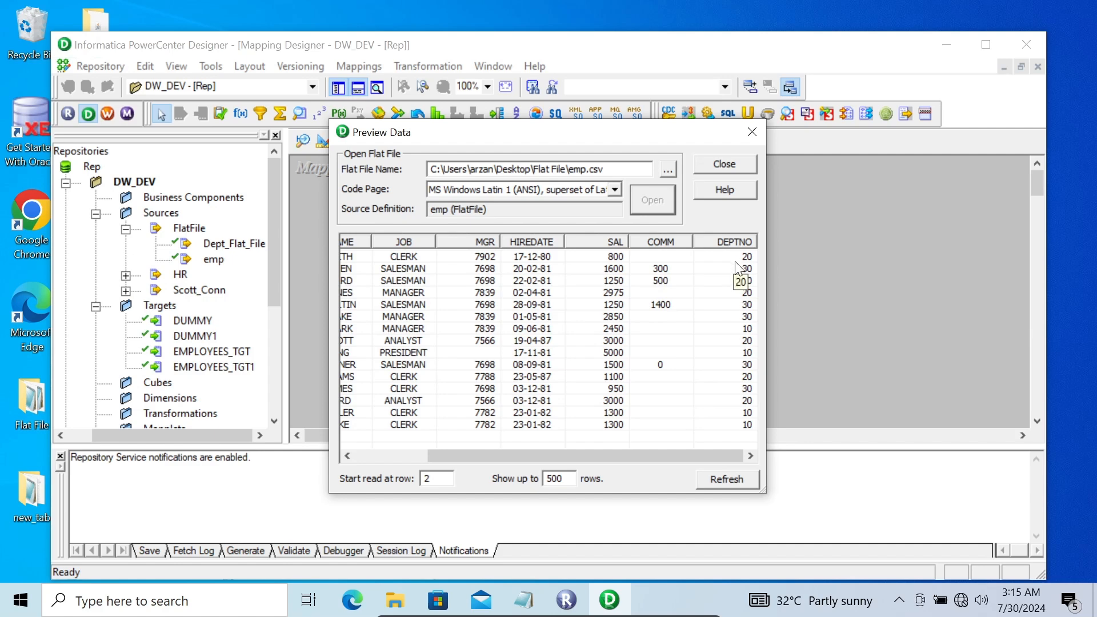
pyautogui.click(721, 166)
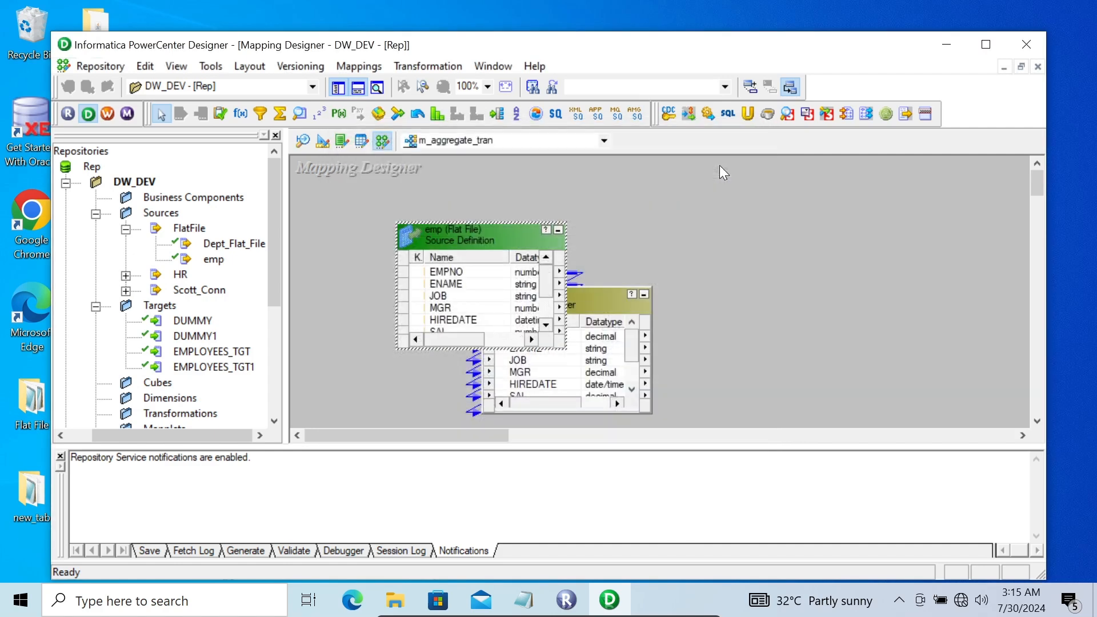
# Set the emp source's Datetime Format property to dd-mm-yy and apply it
pyautogui.doubleClick(493, 232)
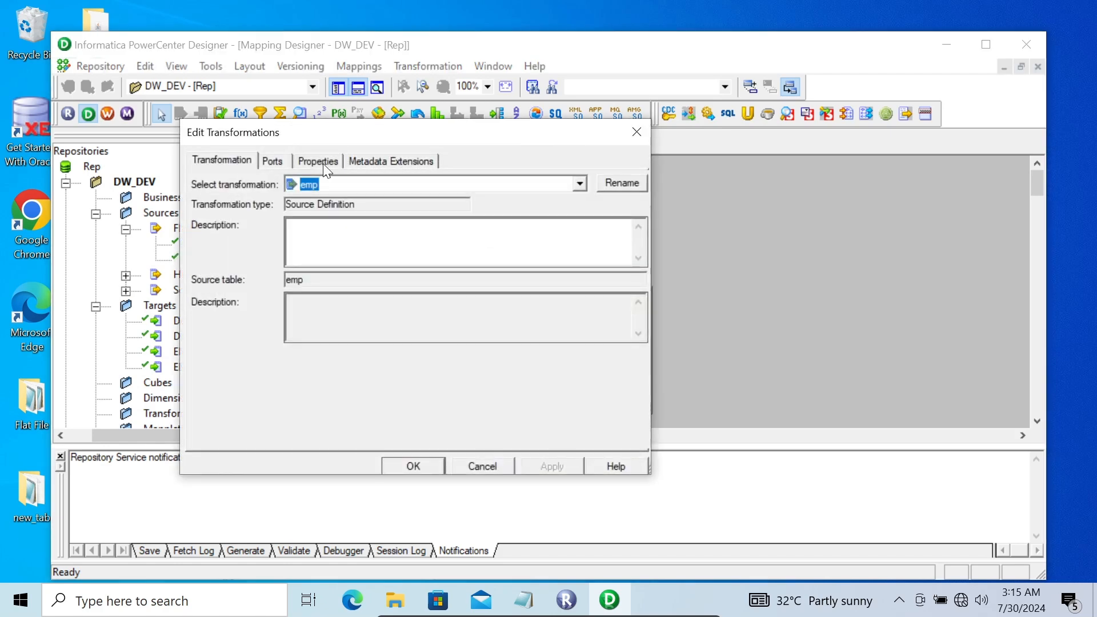
pyautogui.click(323, 163)
pyautogui.click(621, 236)
pyautogui.write('dd--mm')
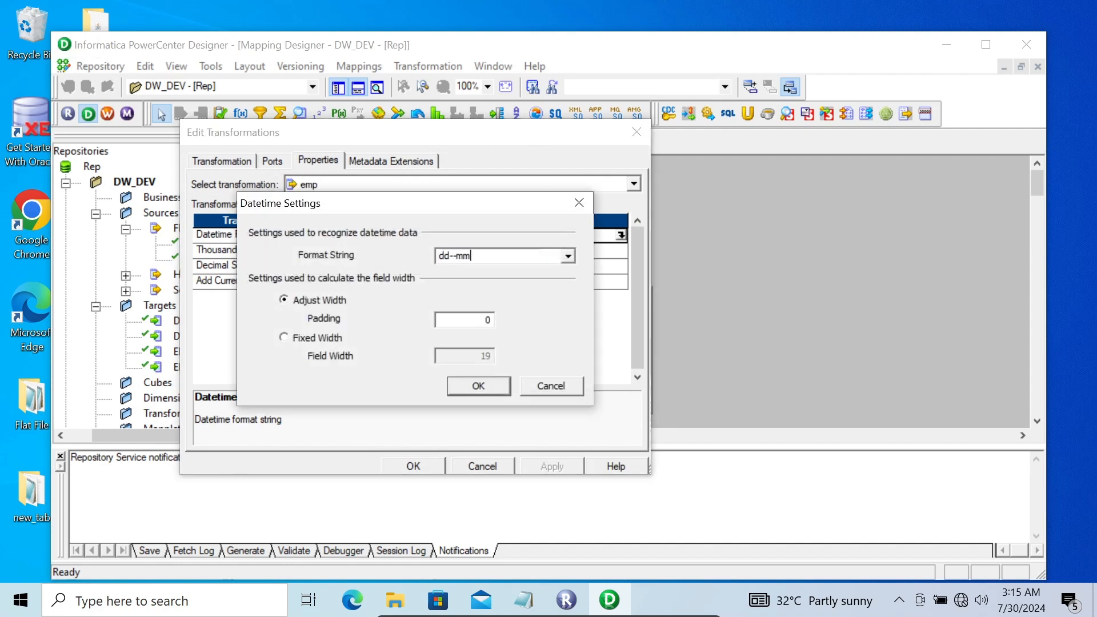
pyautogui.write('--yy')
pyautogui.click(489, 384)
pyautogui.click(557, 470)
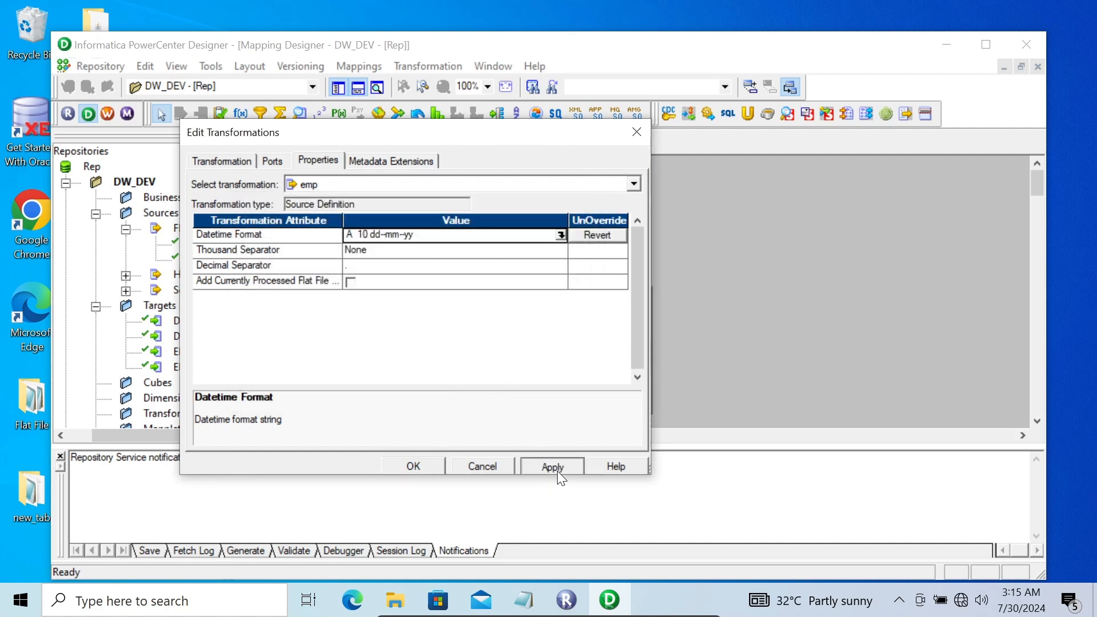
pyautogui.click(407, 468)
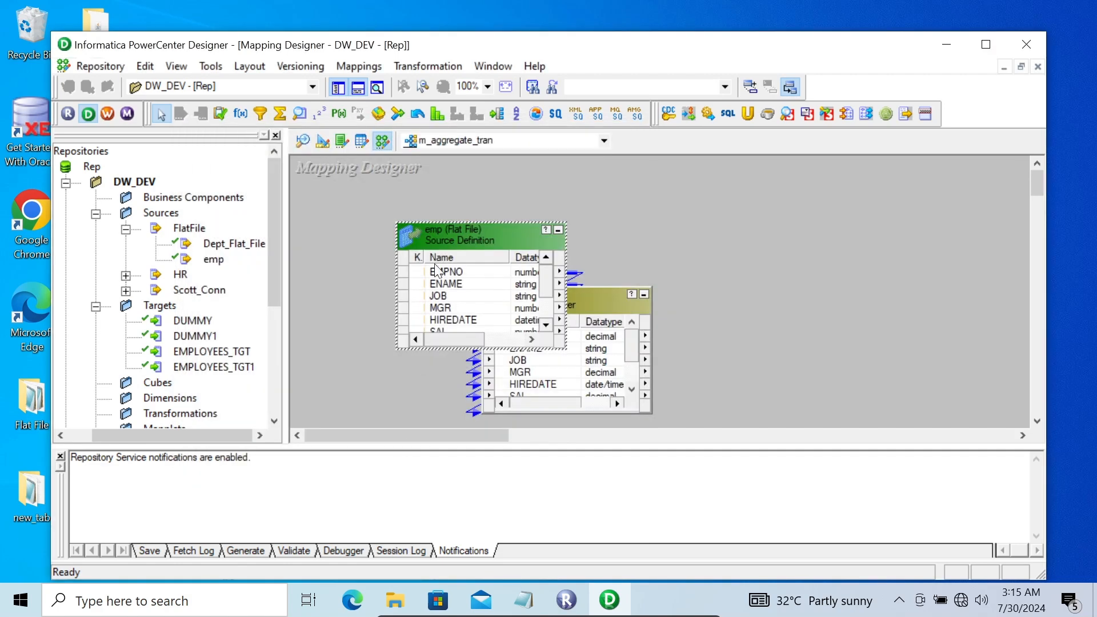
# Maximize Designer and place a new Aggregator, AGGTRANS, on the mapping canvas
pyautogui.click(985, 44)
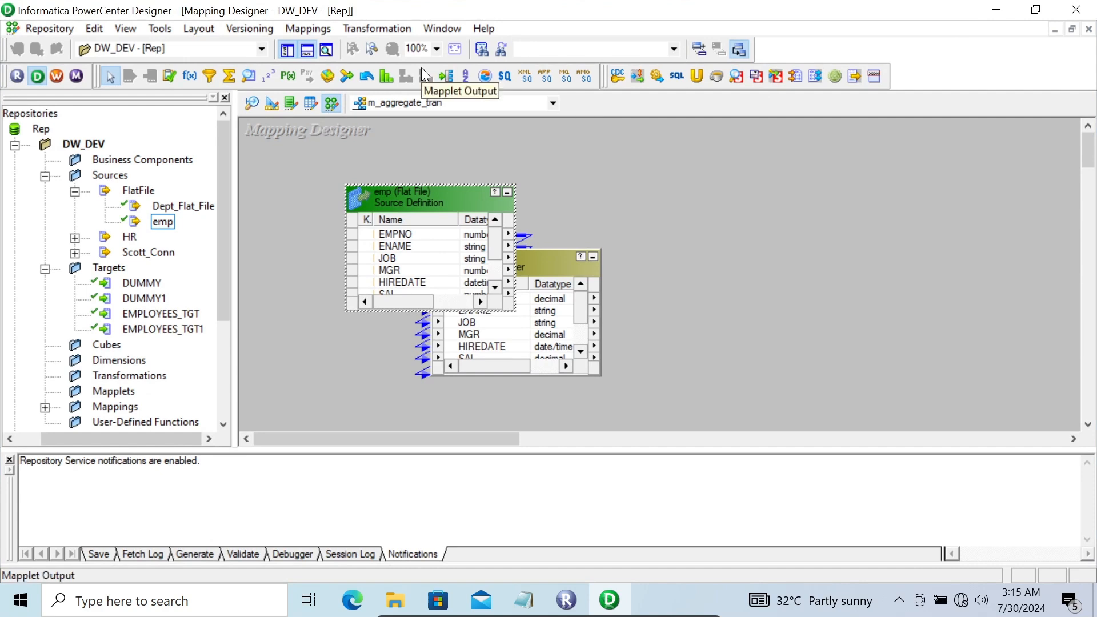
pyautogui.click(230, 73)
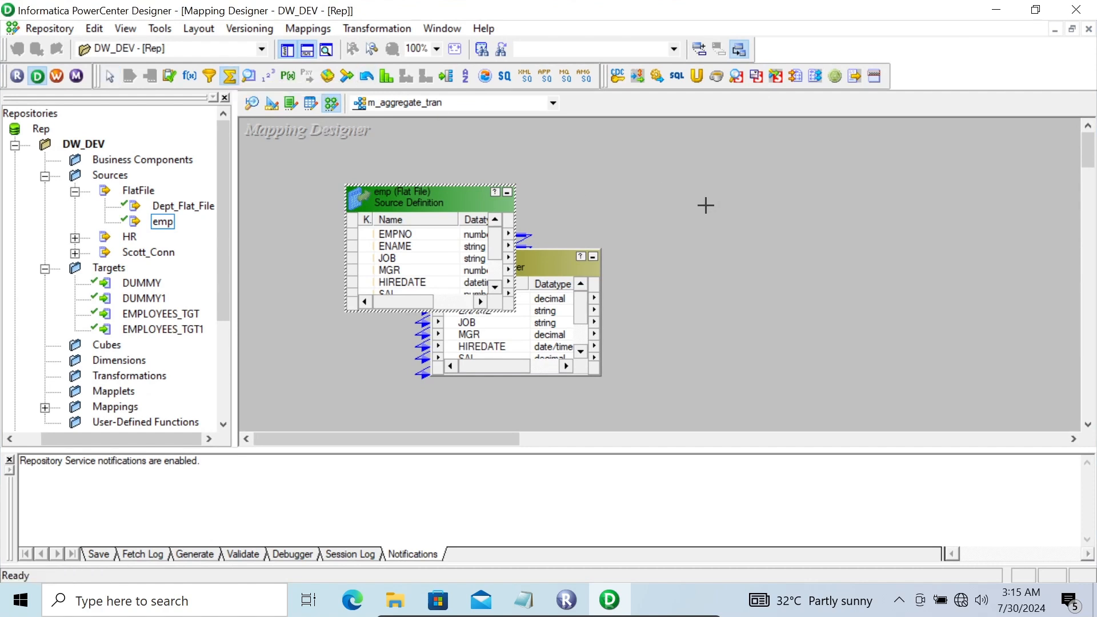
pyautogui.click(706, 204)
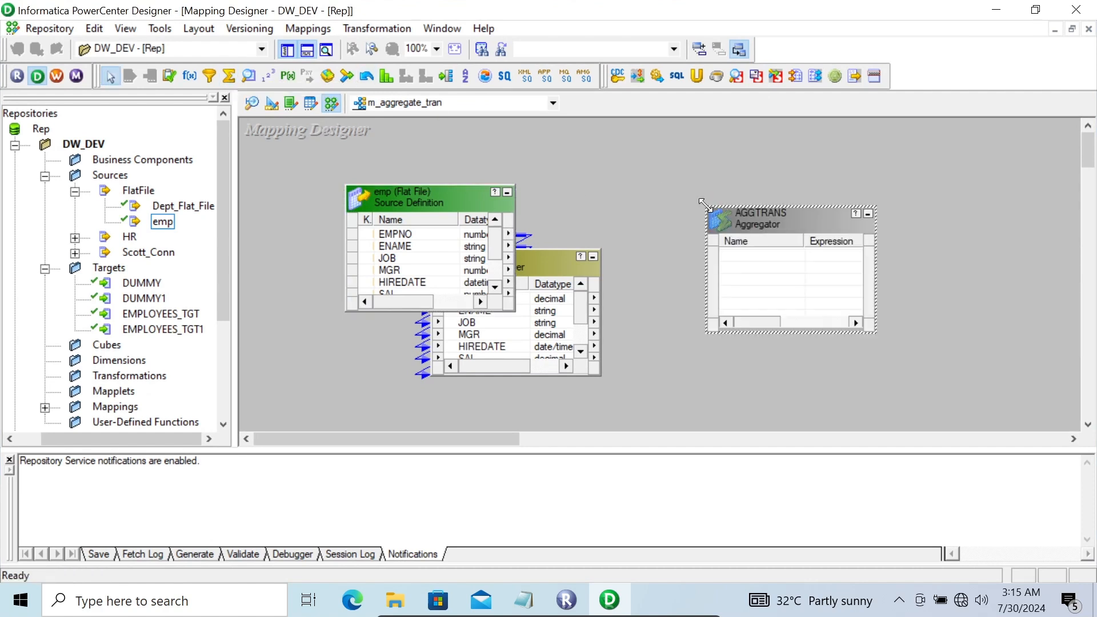
# Link all SQ_emp ports into AGGTRANS
pyautogui.click(553, 300)
pyautogui.rightClick(557, 298)
pyautogui.click(577, 305)
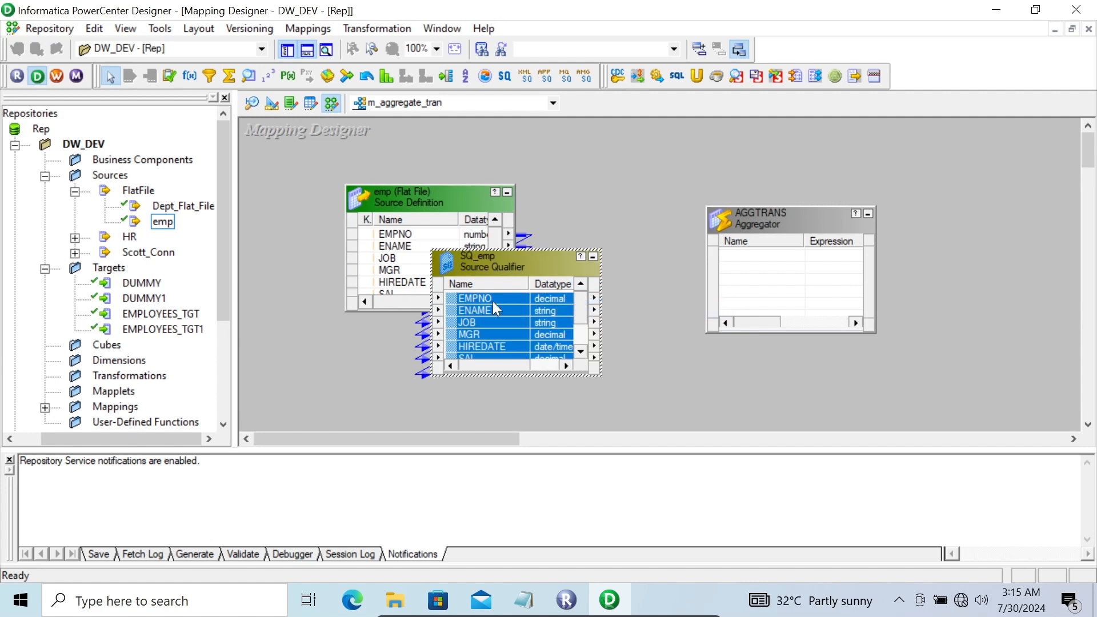
pyautogui.moveTo(557, 297); pyautogui.dragTo(748, 254)
pyautogui.doubleClick(756, 215)
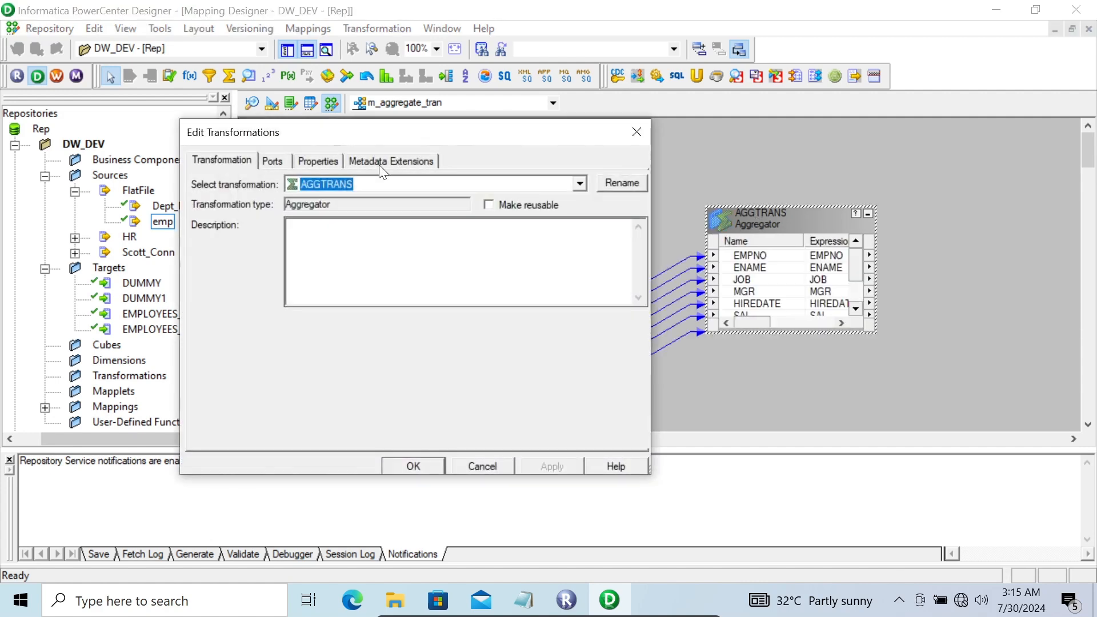
# Review AGGTRANS ports, keeping COMM and DEPTNO as inputs, check its properties and apply
pyautogui.click(270, 160)
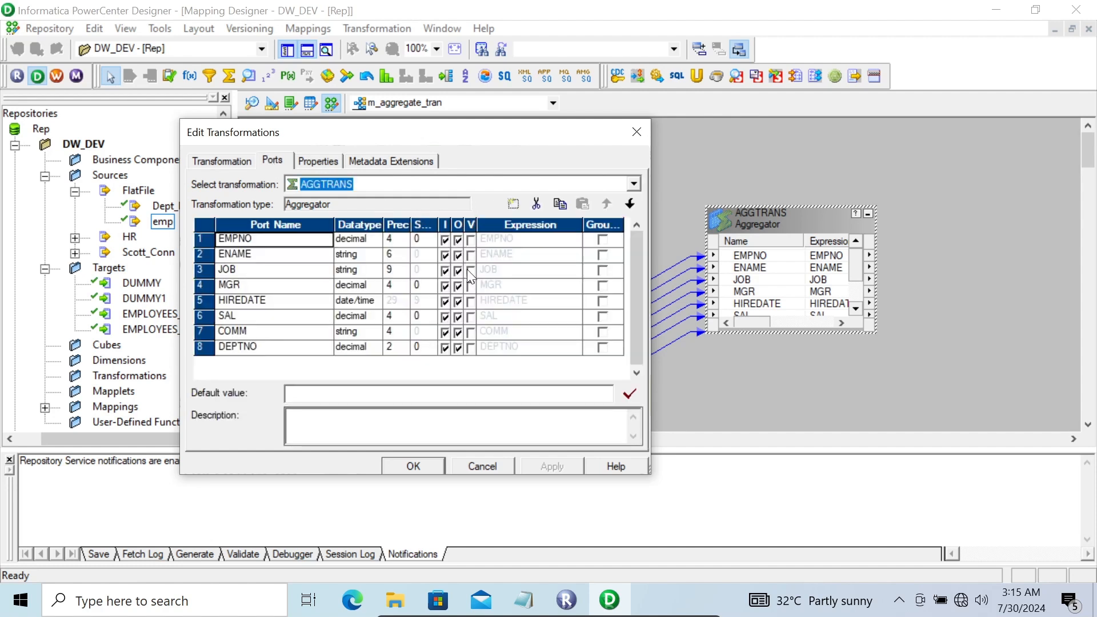
pyautogui.click(469, 332)
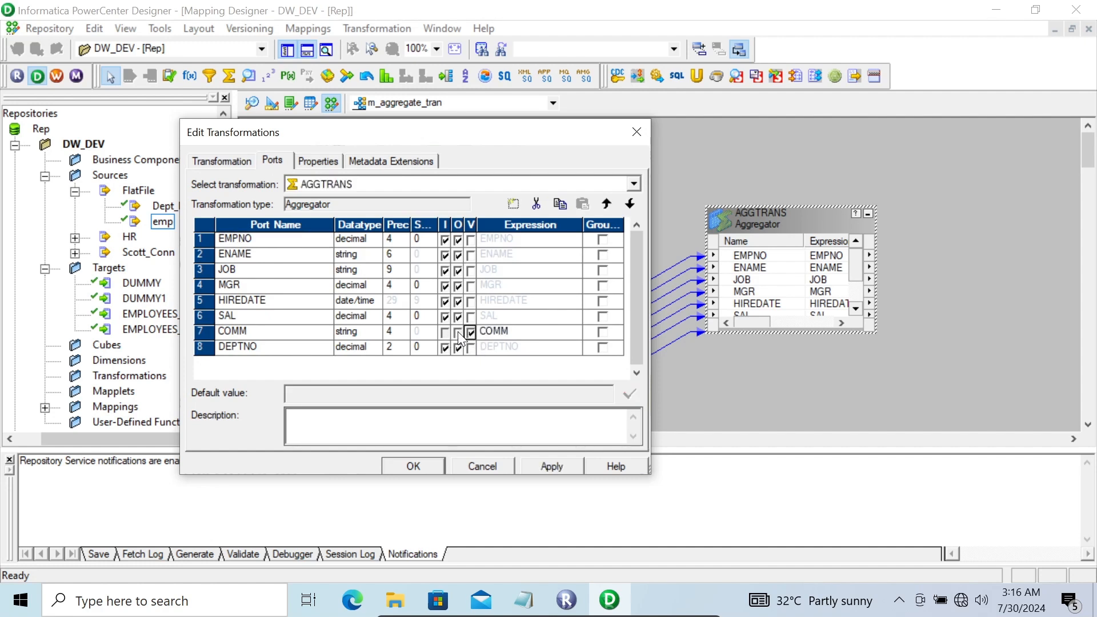
pyautogui.click(472, 332)
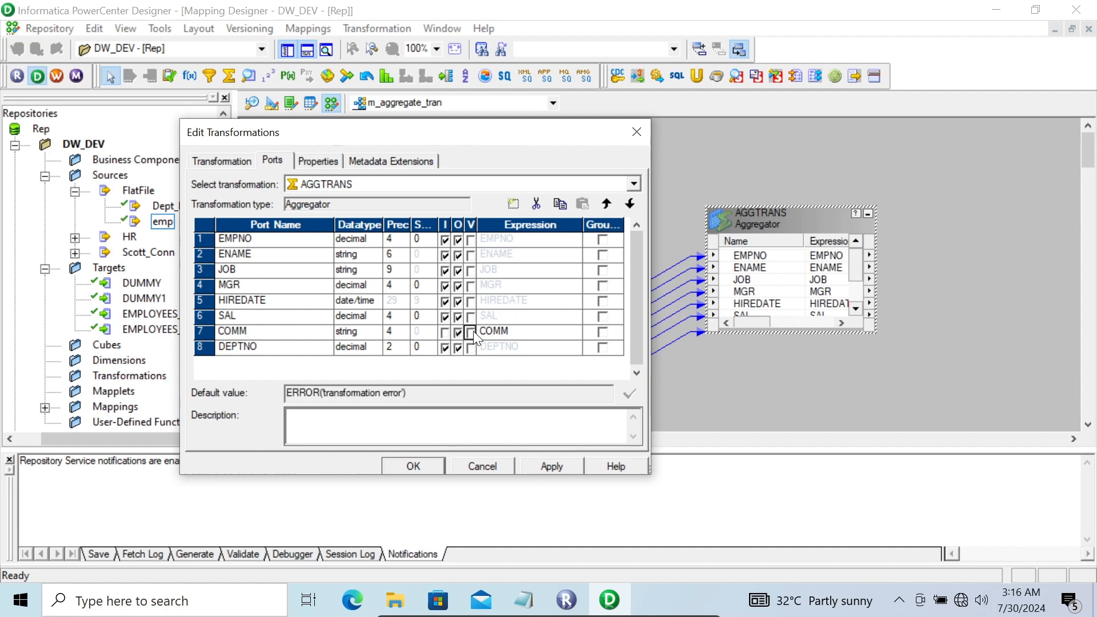
pyautogui.click(445, 332)
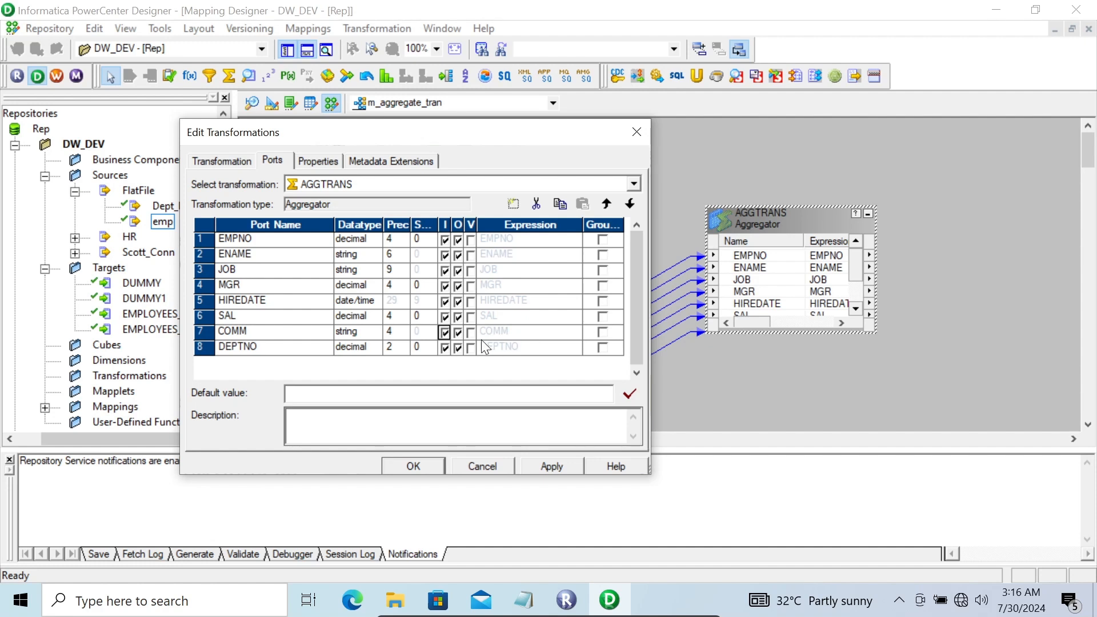
pyautogui.click(445, 348)
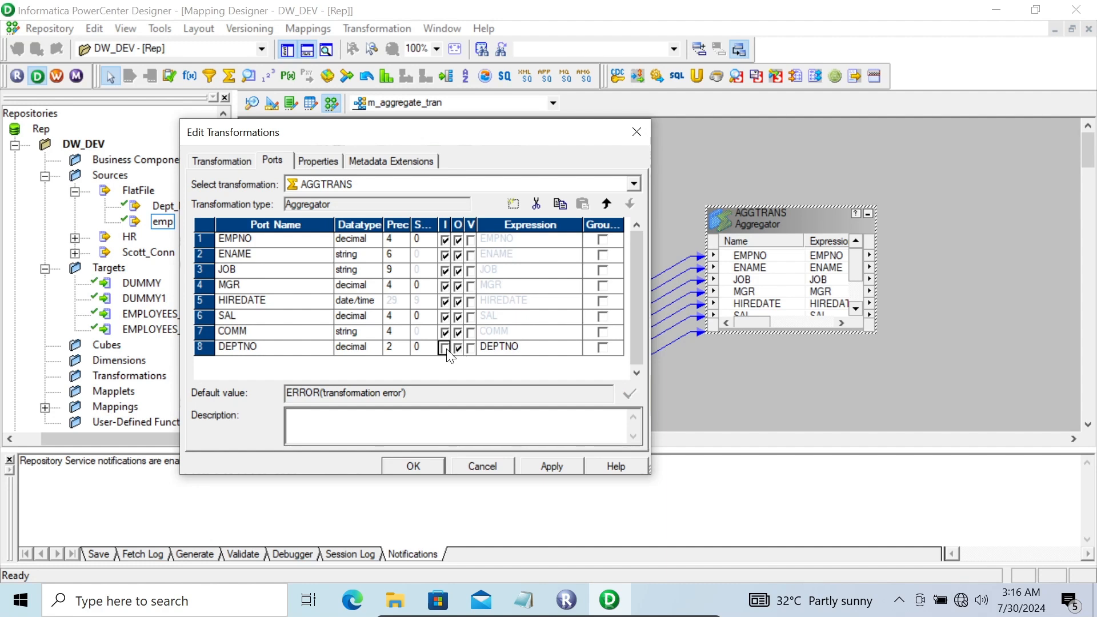
pyautogui.click(445, 348)
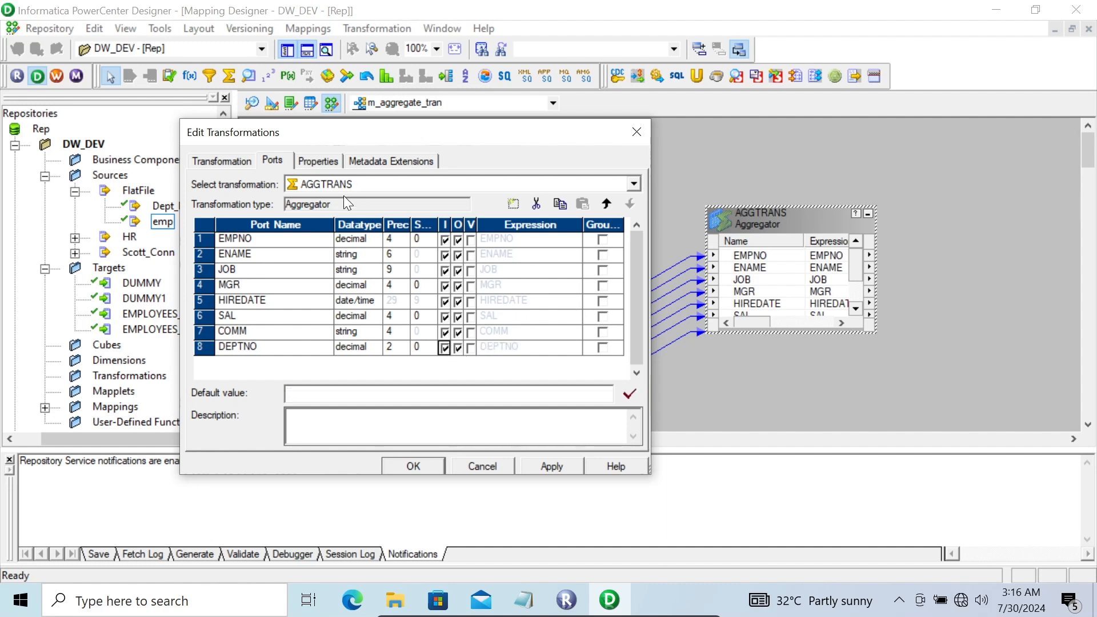
pyautogui.click(314, 160)
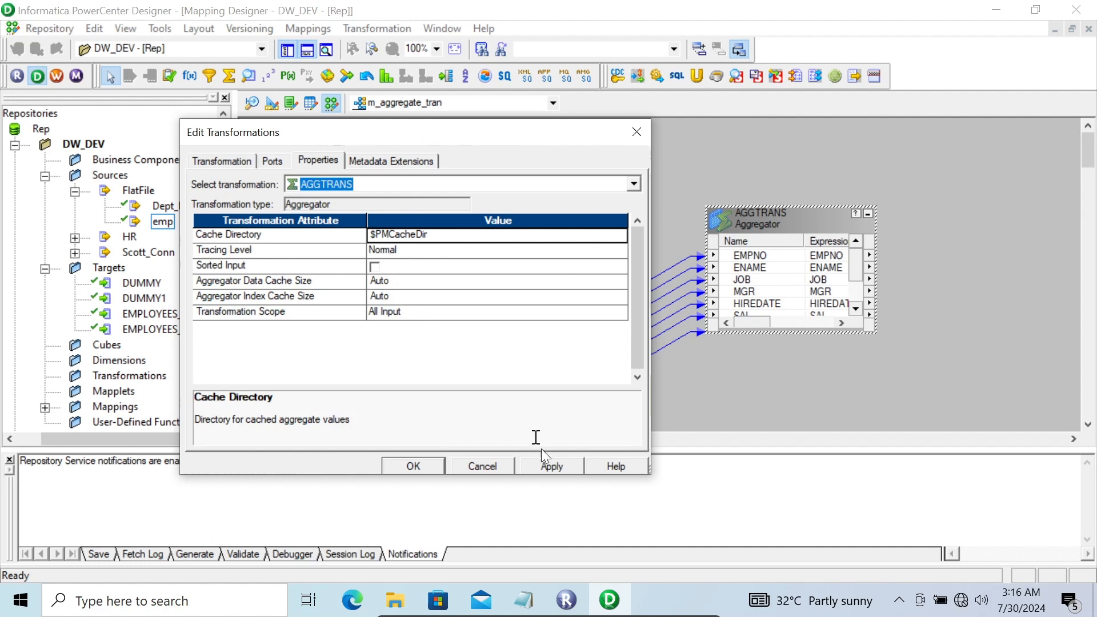
pyautogui.click(550, 468)
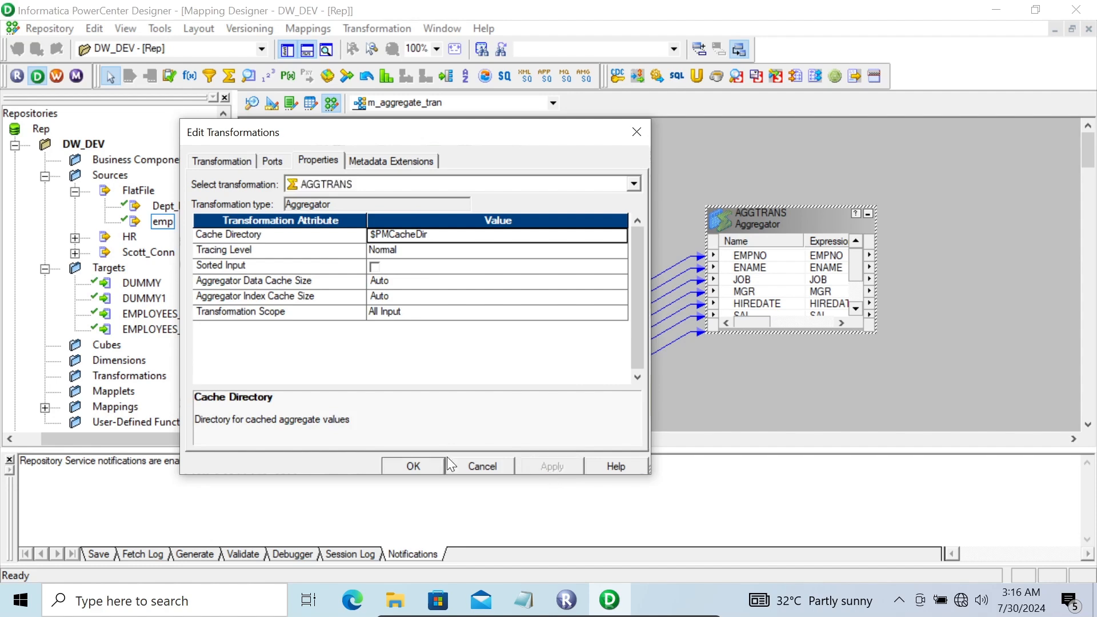
pyautogui.click(412, 457)
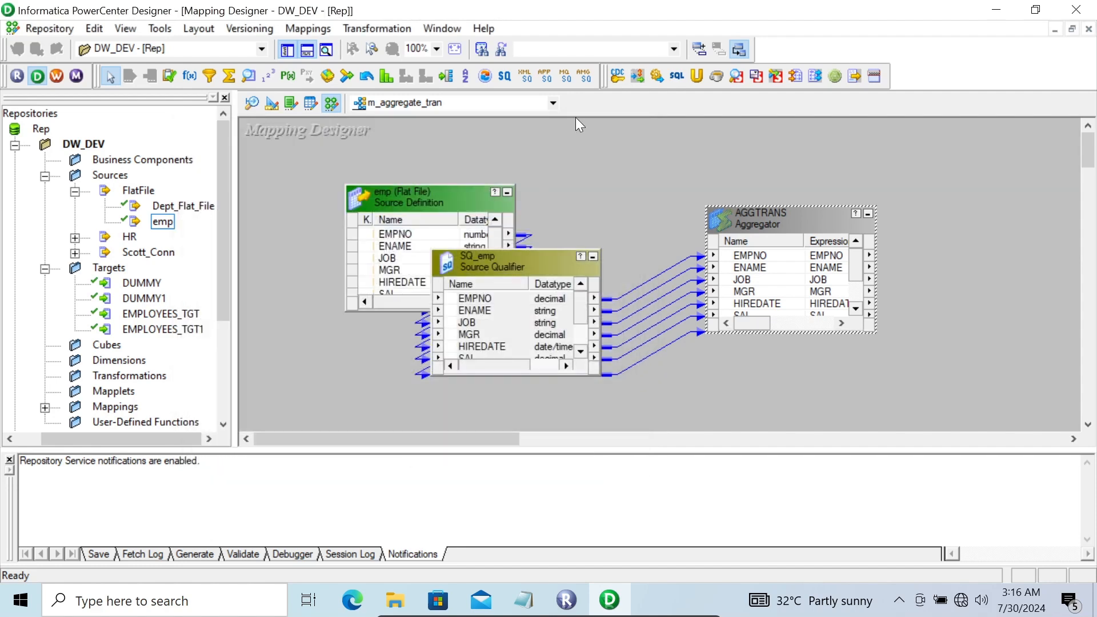
# Place the DUMMY target, link all AGGTRANS ports to COL1–COL6, and save the mapping
pyautogui.click(137, 283)
pyautogui.moveTo(778, 280); pyautogui.dragTo(939, 170)
pyautogui.click(762, 253)
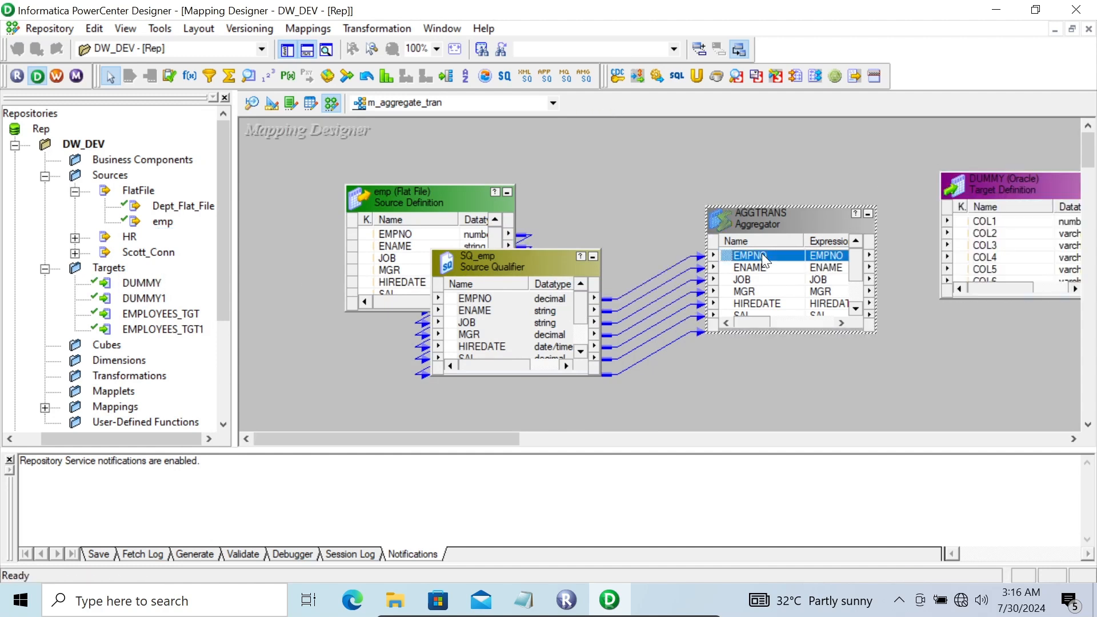
pyautogui.rightClick(762, 252)
pyautogui.click(777, 264)
pyautogui.moveTo(737, 254); pyautogui.dragTo(971, 211)
pyautogui.moveTo(975, 218); pyautogui.dragTo(976, 219)
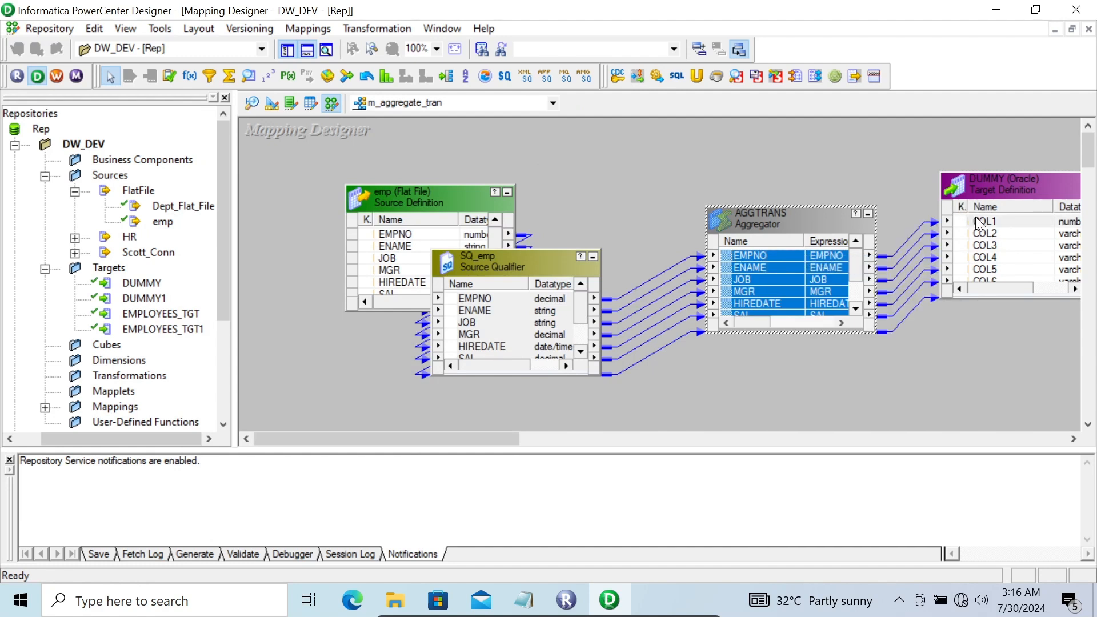
pyautogui.hotkey('ctrl', 's')
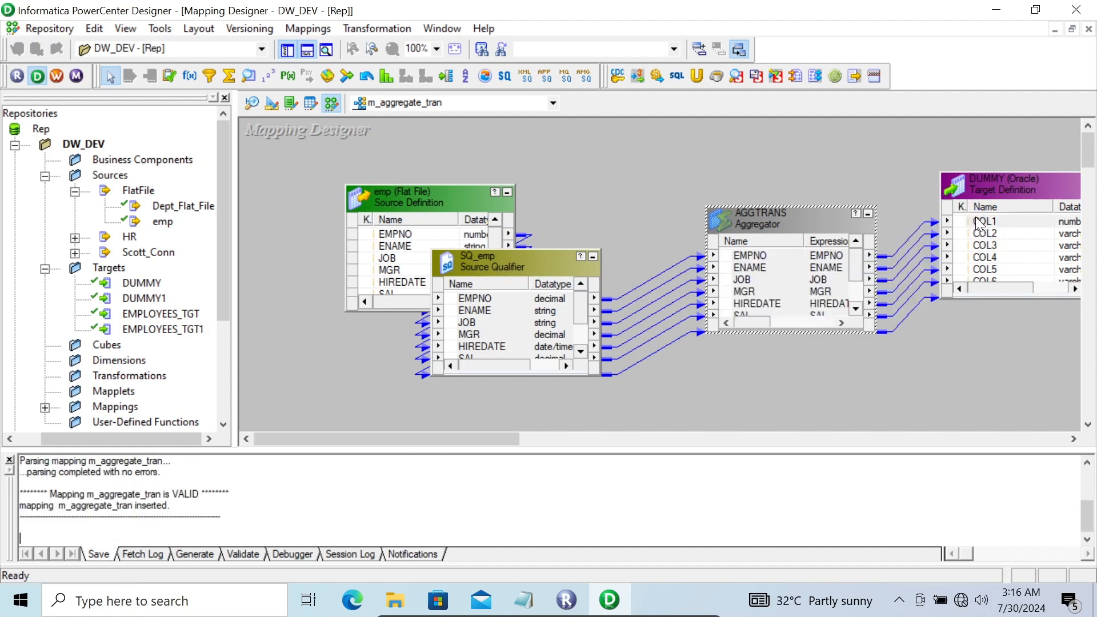
# In Workflow Manager, add session s_m_aggregate_tran using the m_aggregate_tran mapping
pyautogui.click(56, 75)
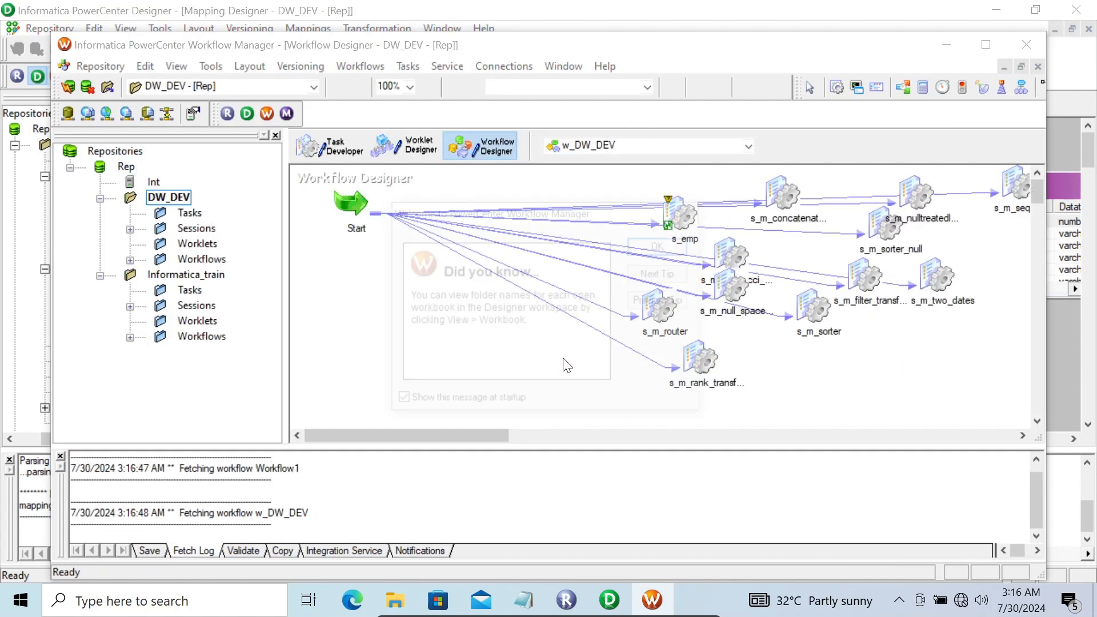
pyautogui.click(673, 246)
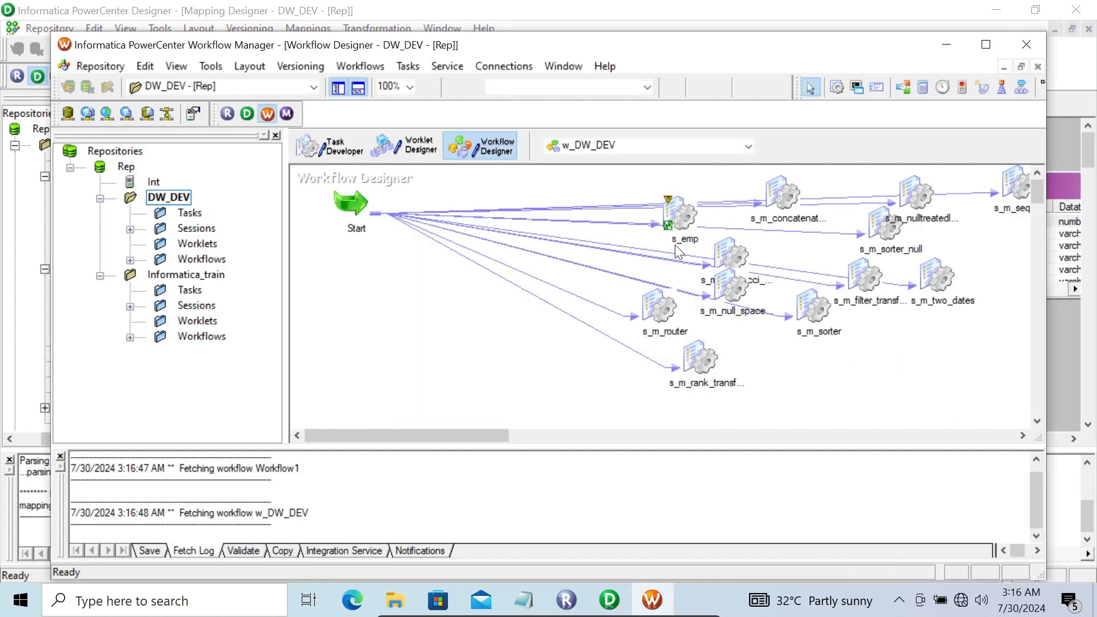
pyautogui.click(100, 276)
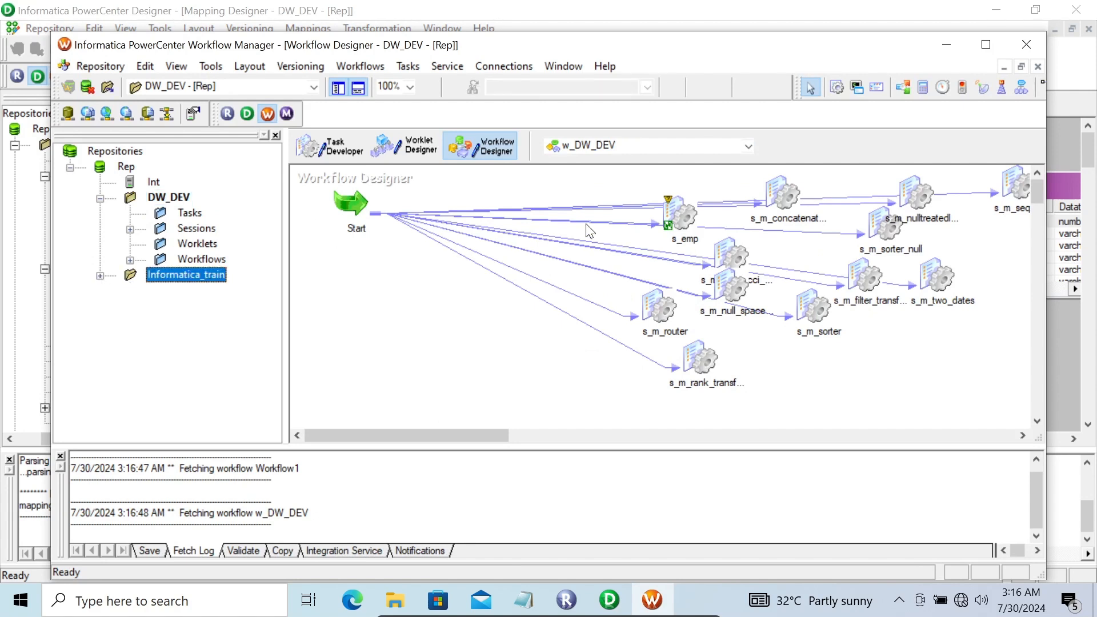
pyautogui.click(835, 87)
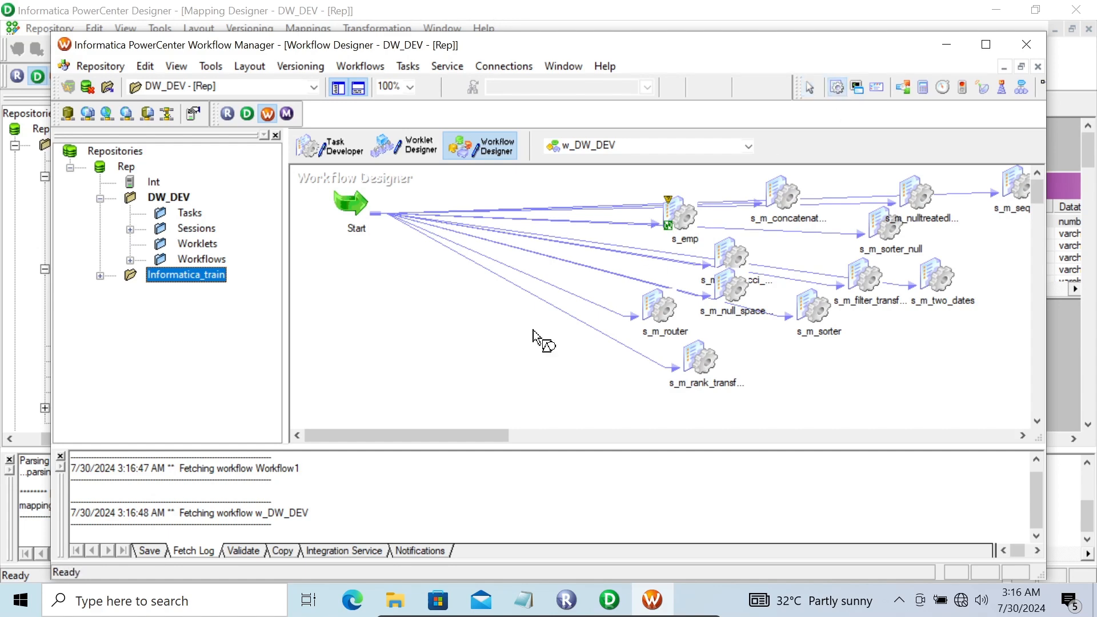
pyautogui.click(419, 343)
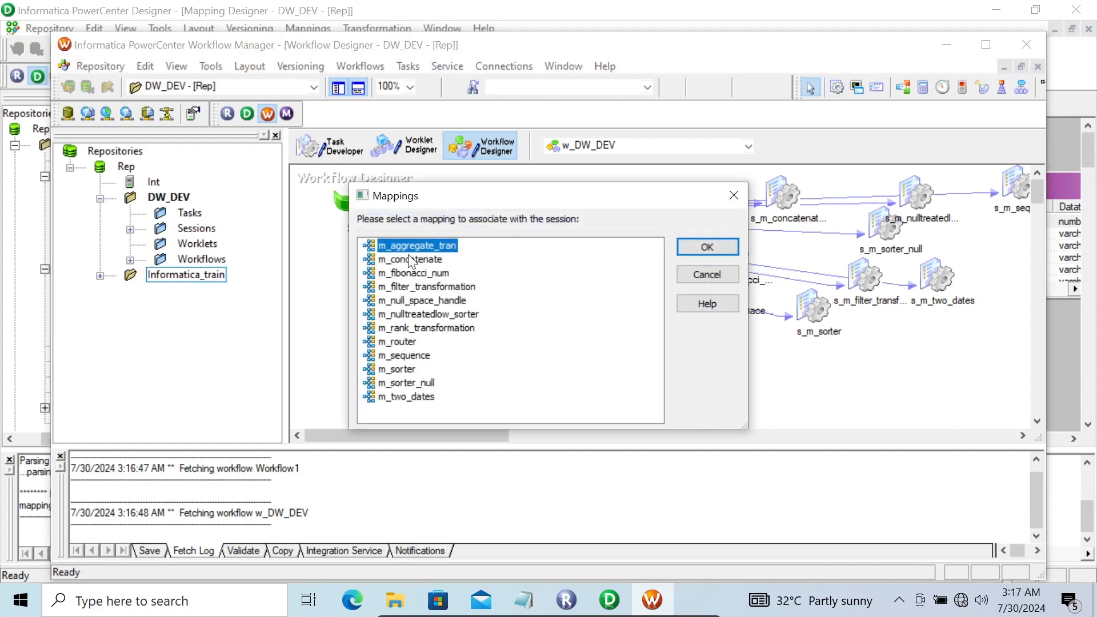
pyautogui.click(695, 247)
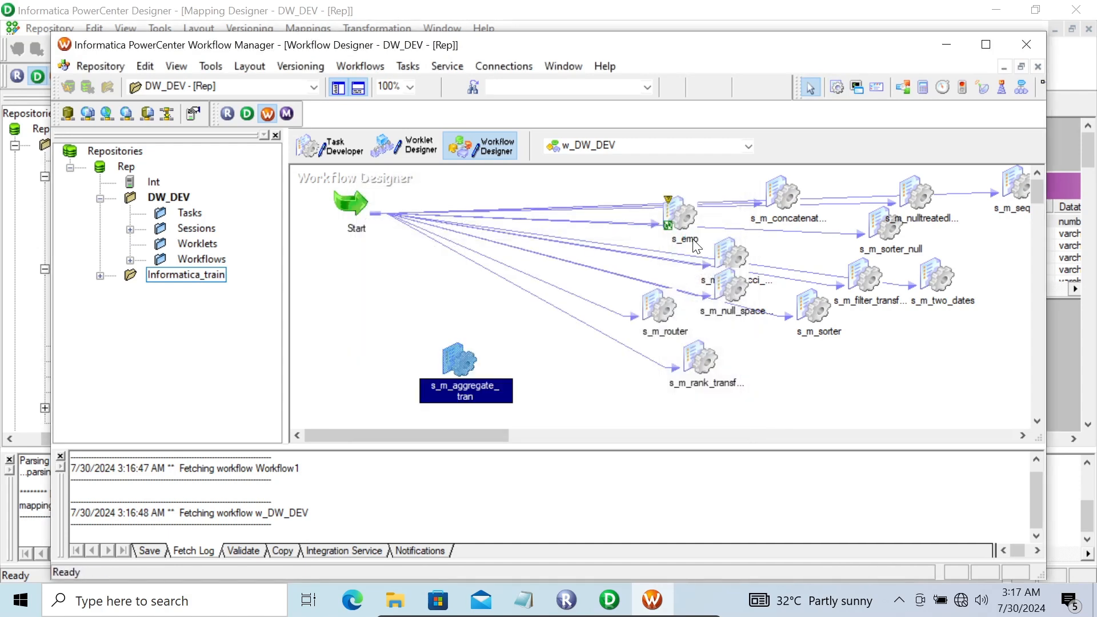
pyautogui.doubleClick(455, 367)
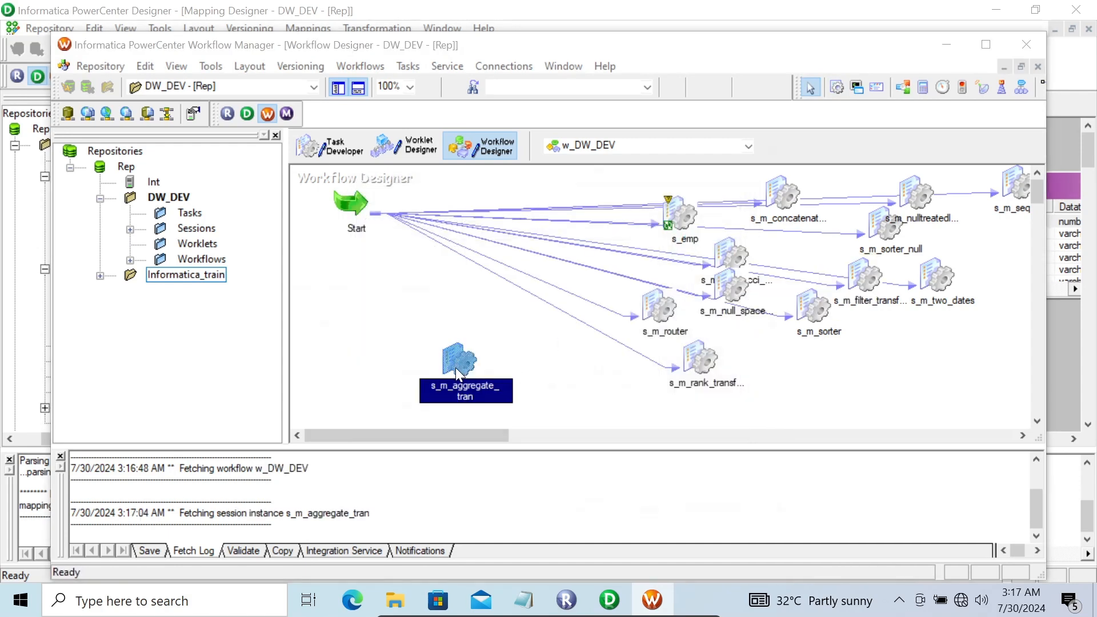
# Show SQ_emp's source settings and grab the Desktop Flat File folder path from File Explorer
pyautogui.click(460, 124)
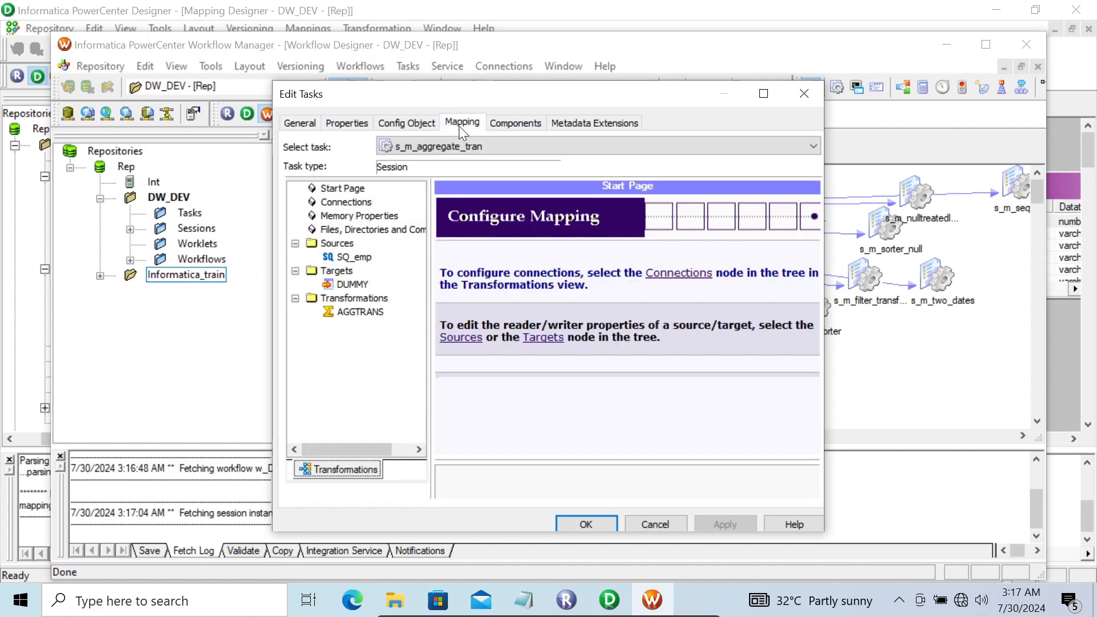
pyautogui.click(355, 257)
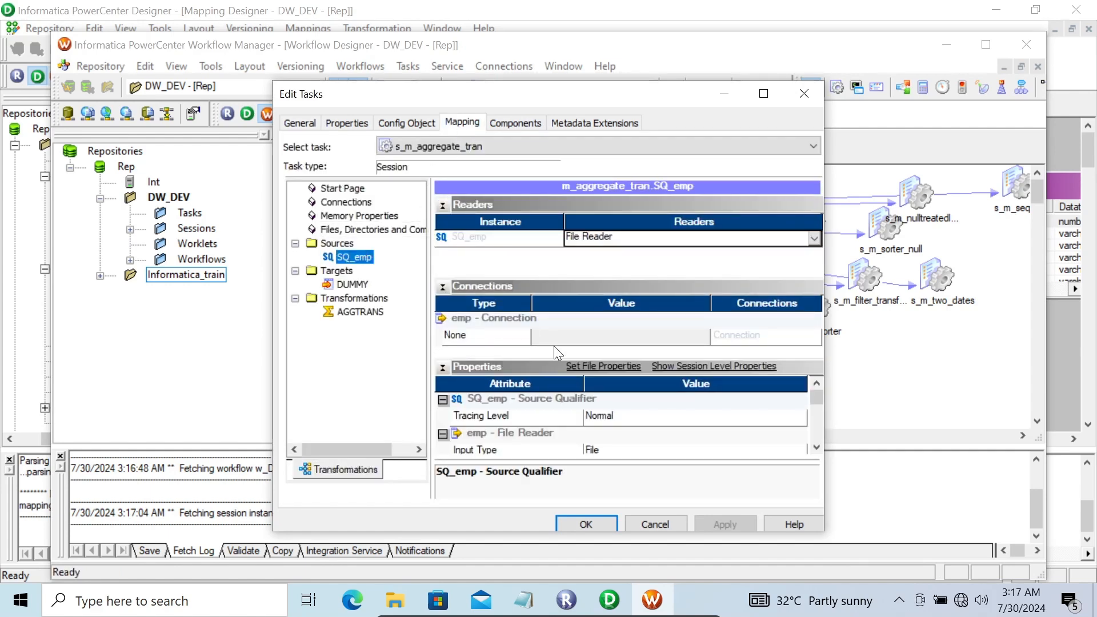
pyautogui.click(402, 608)
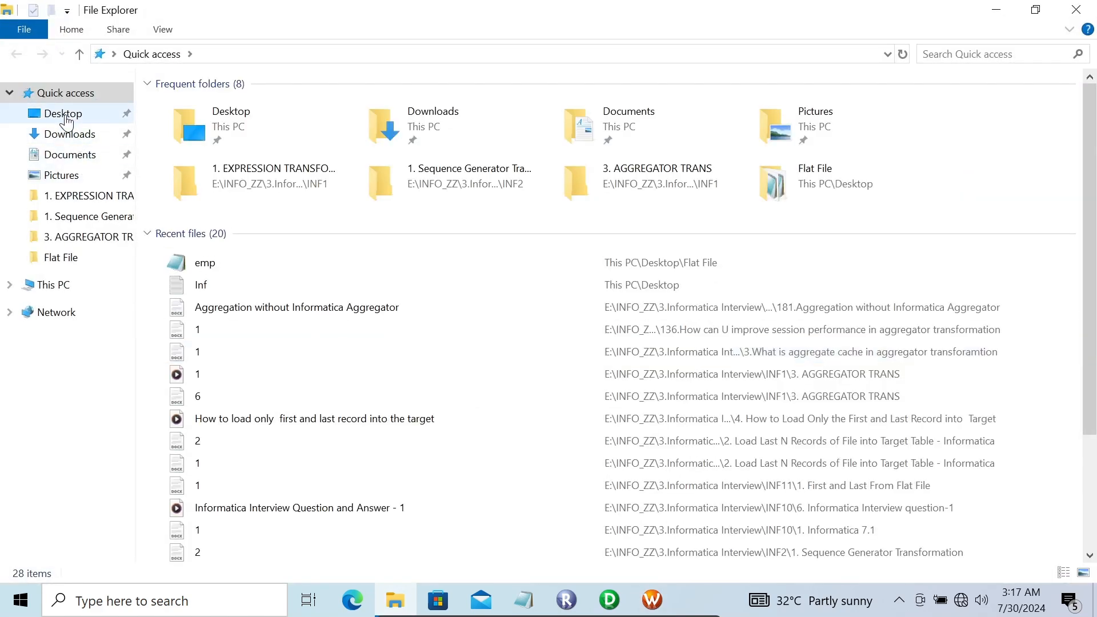
pyautogui.click(66, 119)
pyautogui.doubleClick(210, 107)
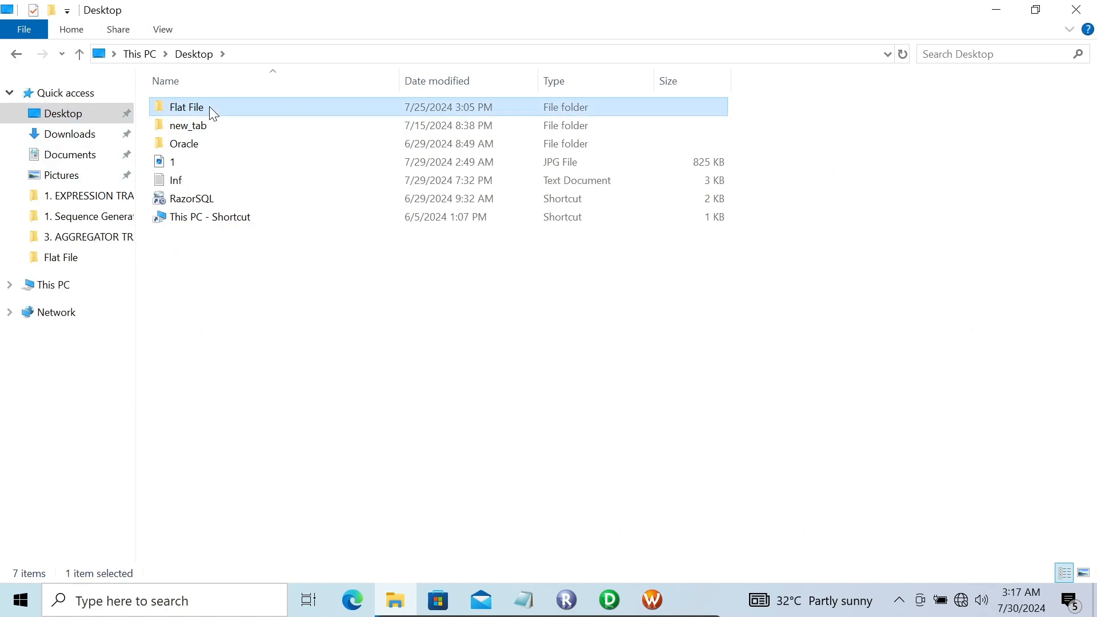
pyautogui.click(317, 54)
pyautogui.hotkey('ctrl', 'c')
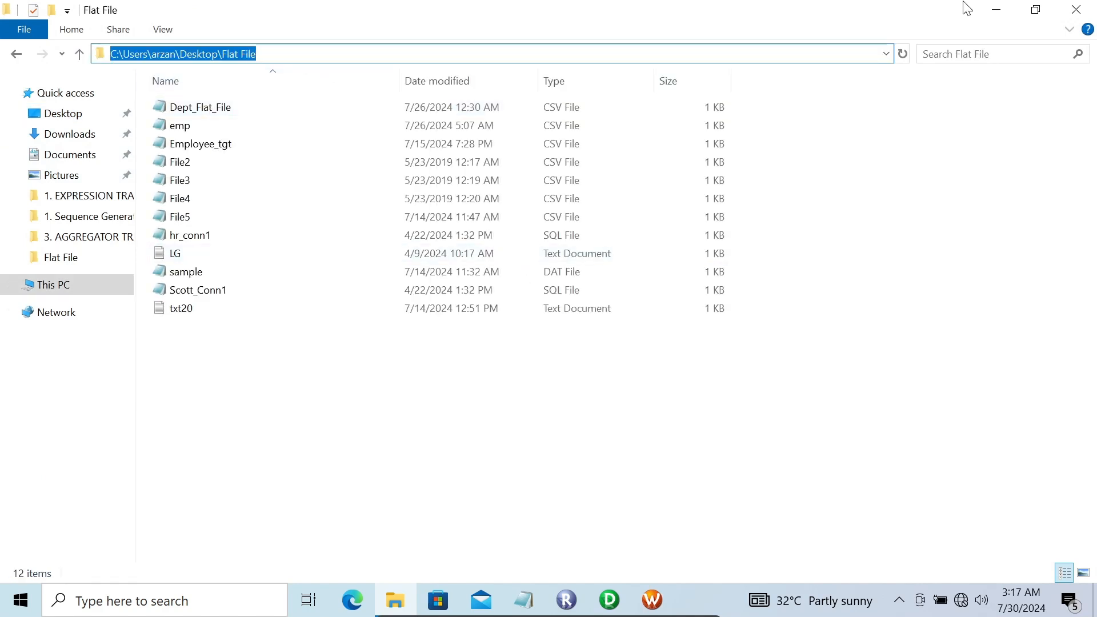
pyautogui.click(1004, 9)
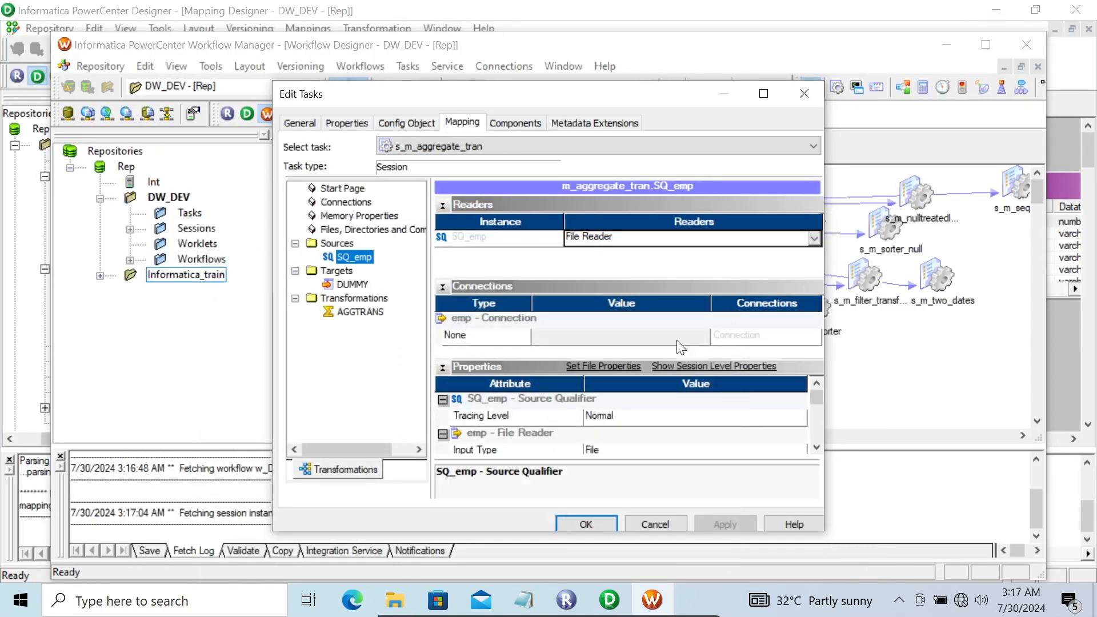
# Replace SQ_emp's source file directory with the pasted Flat File folder path
pyautogui.scroll(-2, 814, 442)
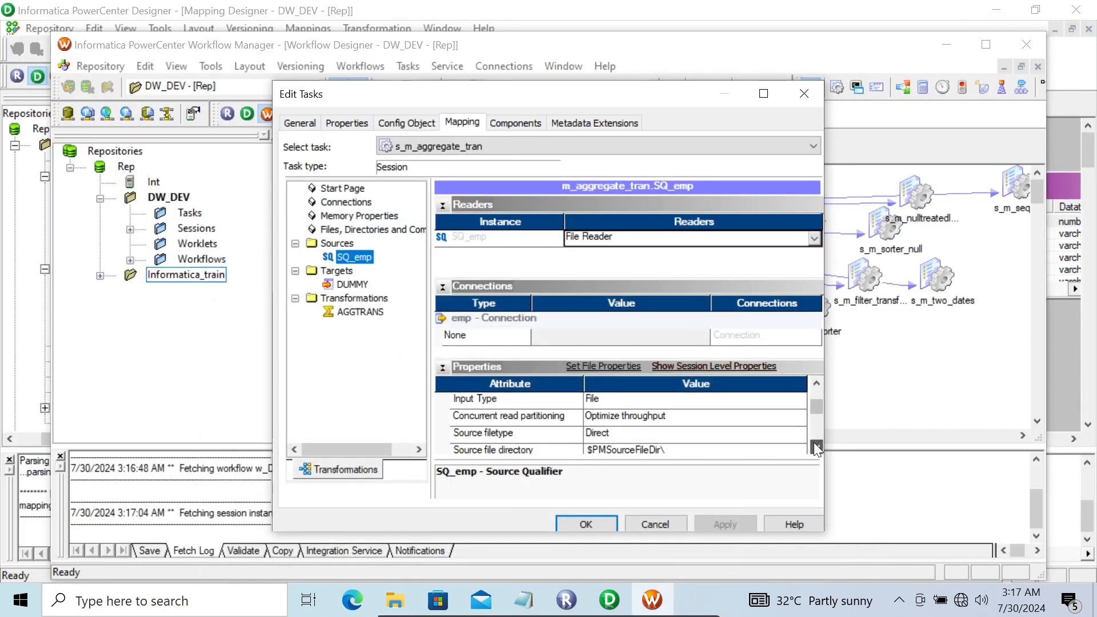
pyautogui.click(672, 417)
pyautogui.press('BackSpace')
pyautogui.press('BackSpace')
pyautogui.press('BackSpace')
pyautogui.press('BackSpace')
pyautogui.press('BackSpace')
pyautogui.press('BackSpace')
pyautogui.press('BackSpace')
pyautogui.press('BackSpace')
pyautogui.press('BackSpace')
pyautogui.press('BackSpace')
pyautogui.press('BackSpace')
pyautogui.press('BackSpace')
pyautogui.press('BackSpace')
pyautogui.press('BackSpace')
pyautogui.press('BackSpace')
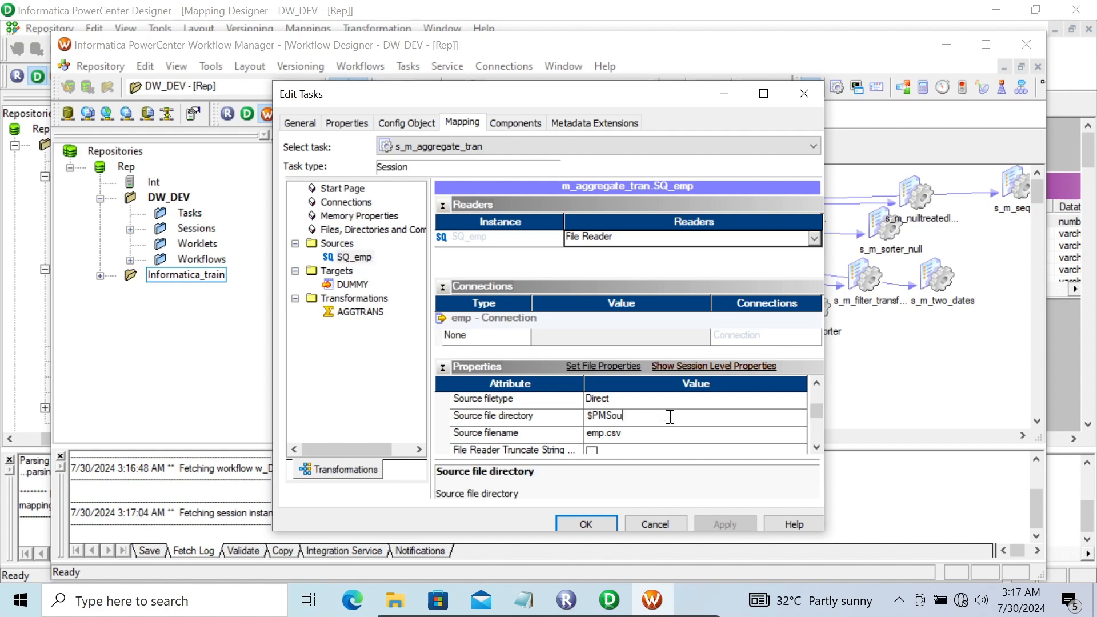
pyautogui.press('BackSpace')
pyautogui.hotkey('ctrl', 'v')
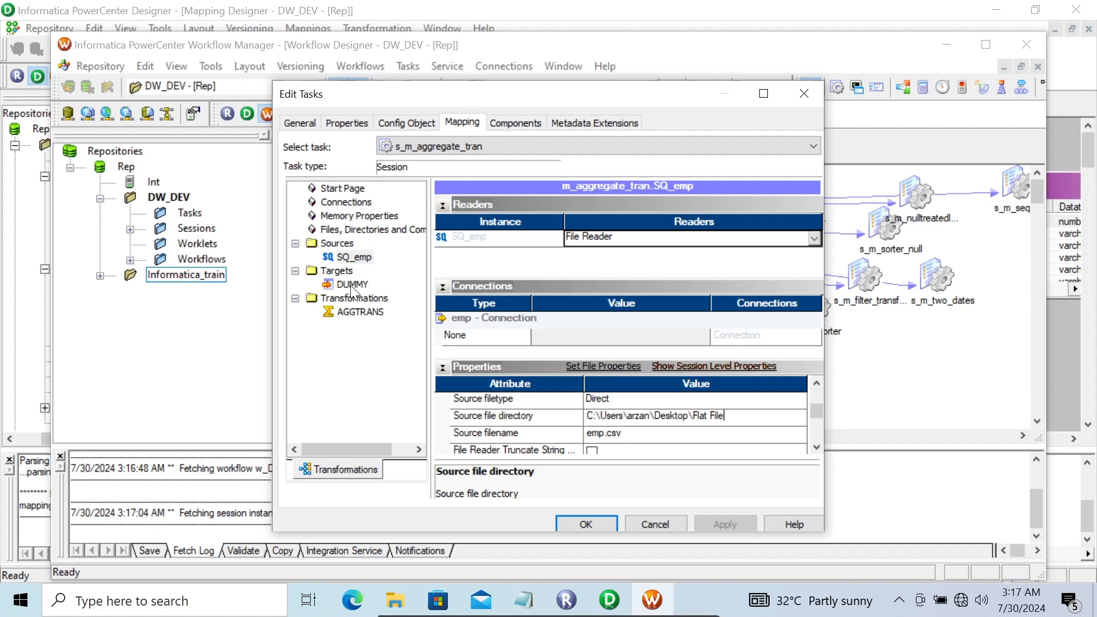
# Set DUMMY's target load type to Normal with truncate enabled, and save the session
pyautogui.click(350, 285)
pyautogui.click(647, 416)
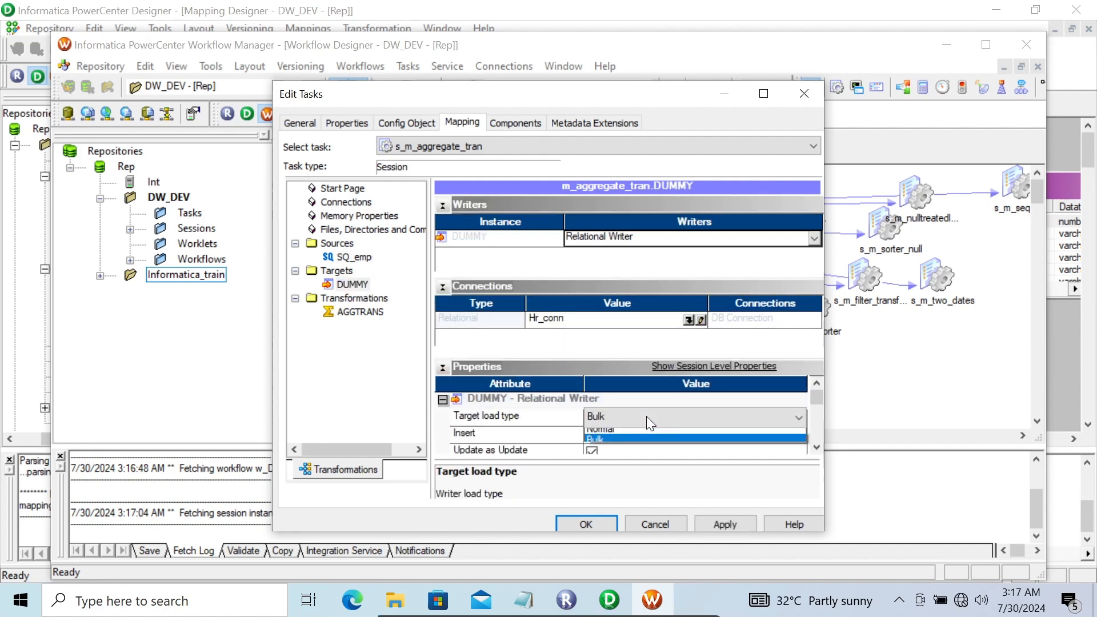
pyautogui.click(618, 436)
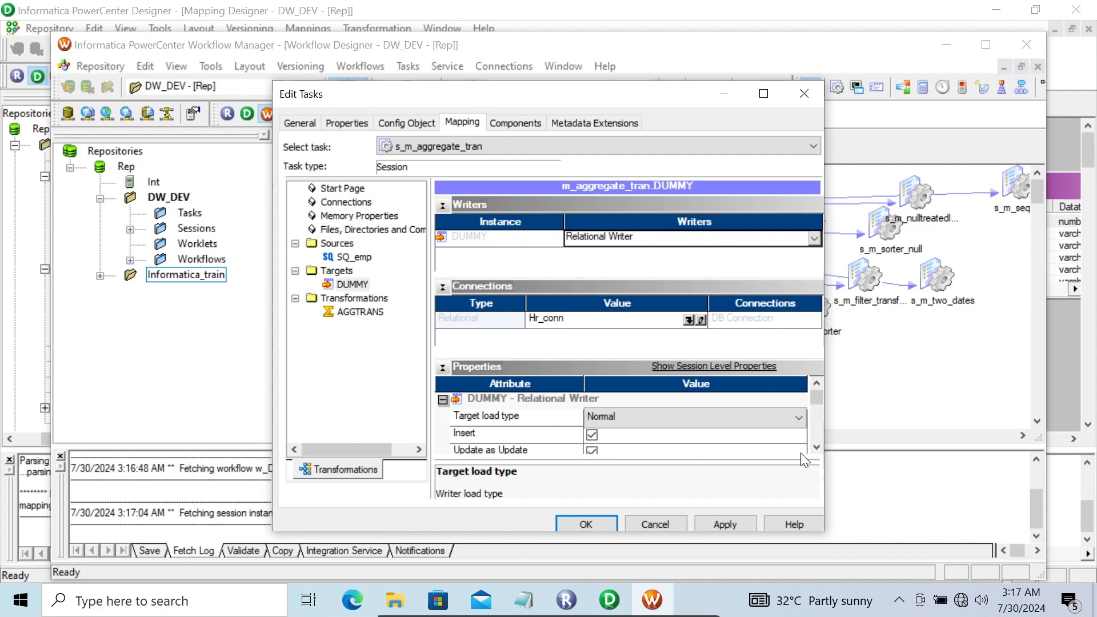
pyautogui.click(815, 448)
pyautogui.click(815, 448)
pyautogui.click(814, 448)
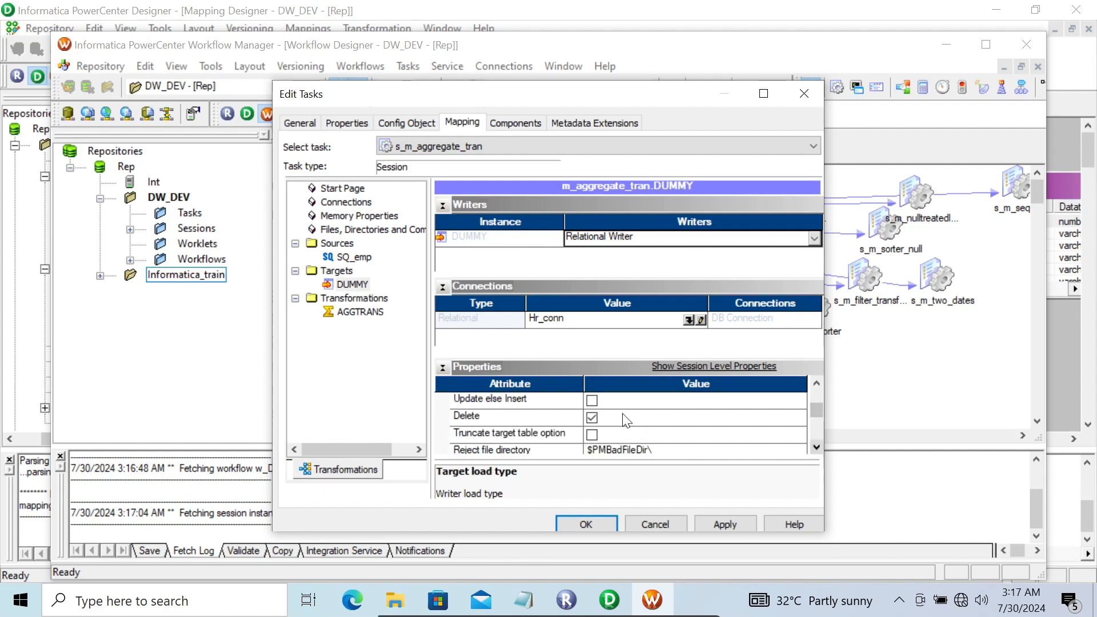
pyautogui.click(590, 434)
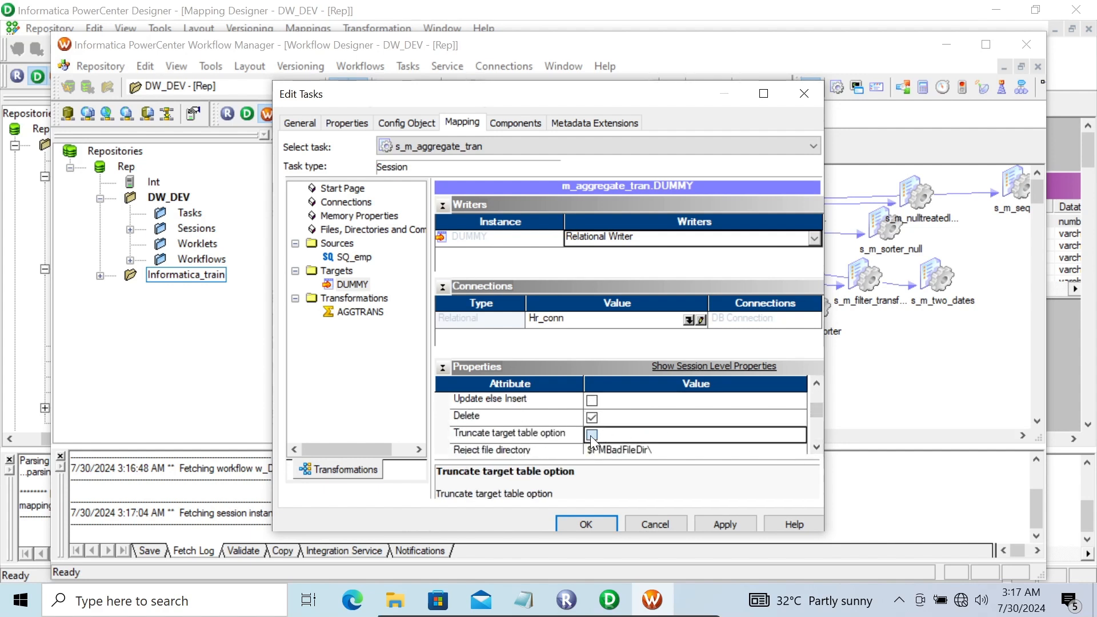
pyautogui.click(724, 524)
pyautogui.click(584, 522)
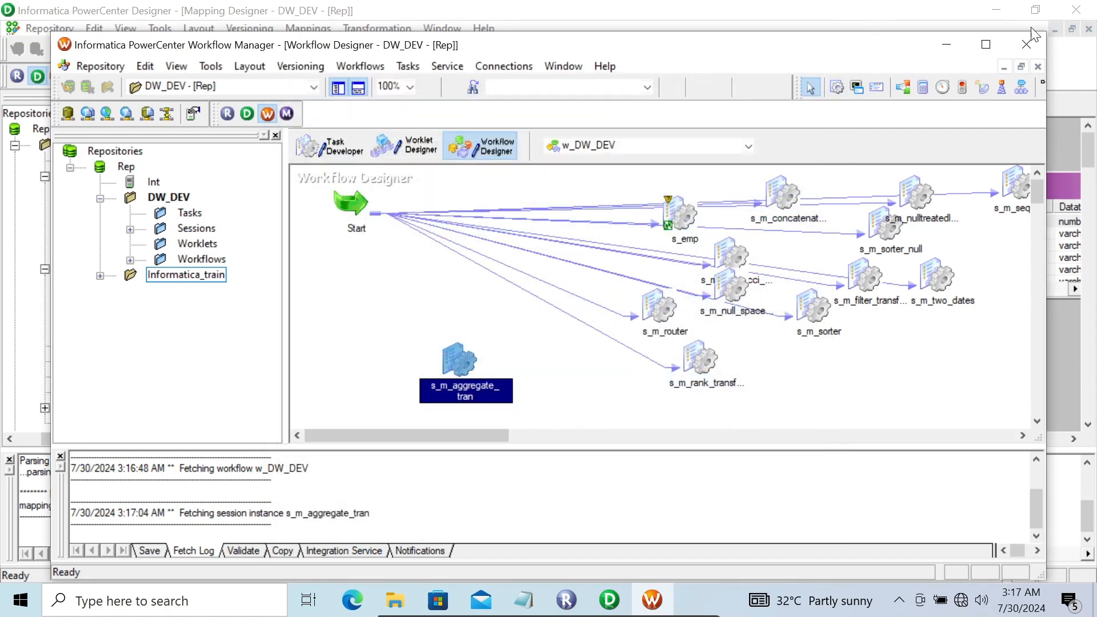
pyautogui.click(992, 41)
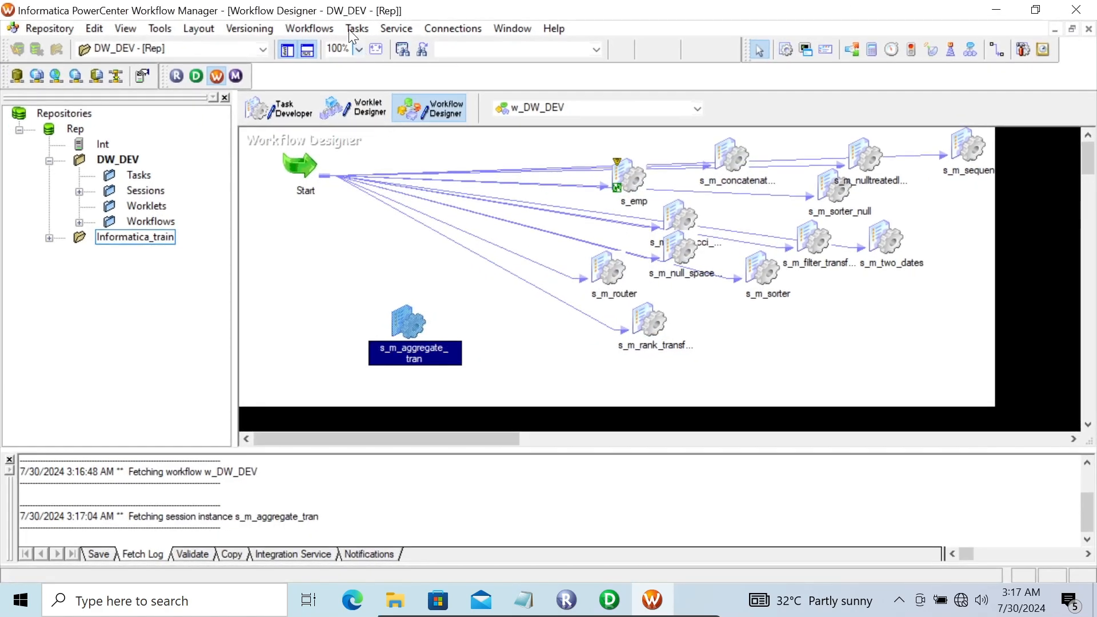
# Link the Start task to the s_m_aggregate_tran session
pyautogui.click(351, 25)
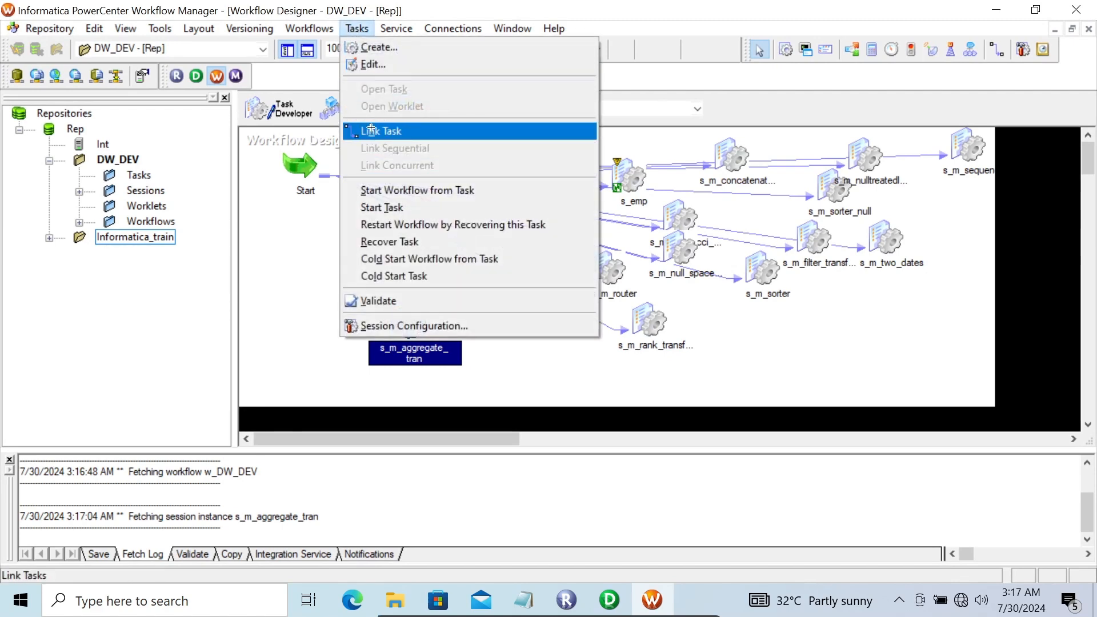
pyautogui.click(371, 128)
pyautogui.moveTo(292, 193); pyautogui.dragTo(406, 312)
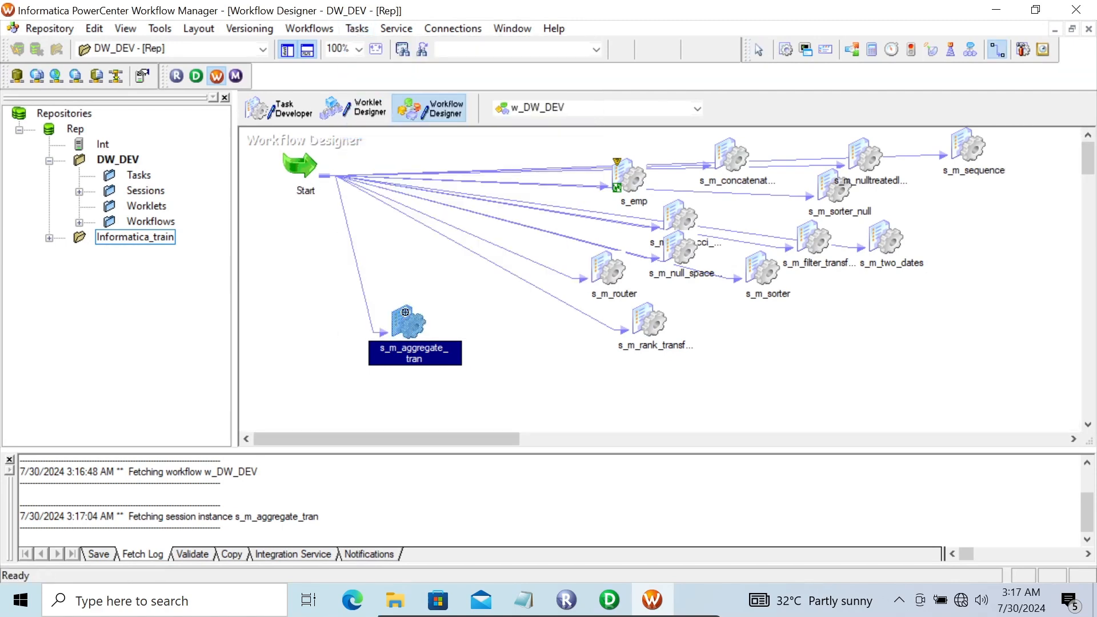
# Save the w_DW_DEV workflow and start the s_m_aggregate_tran session
pyautogui.hotkey('ctrl', 's')
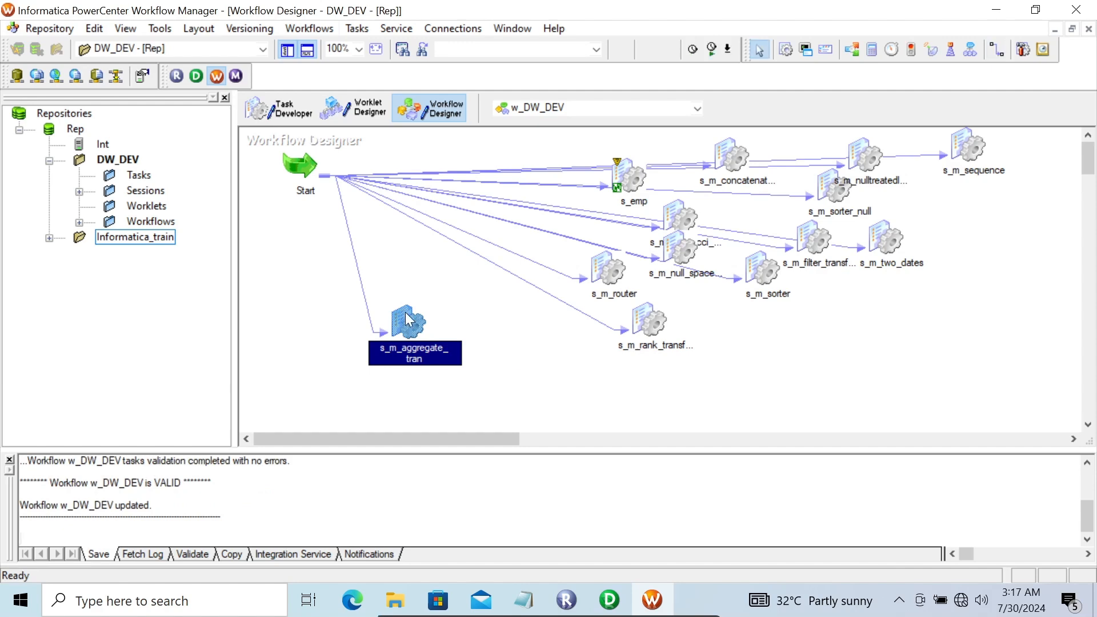
pyautogui.rightClick(406, 313)
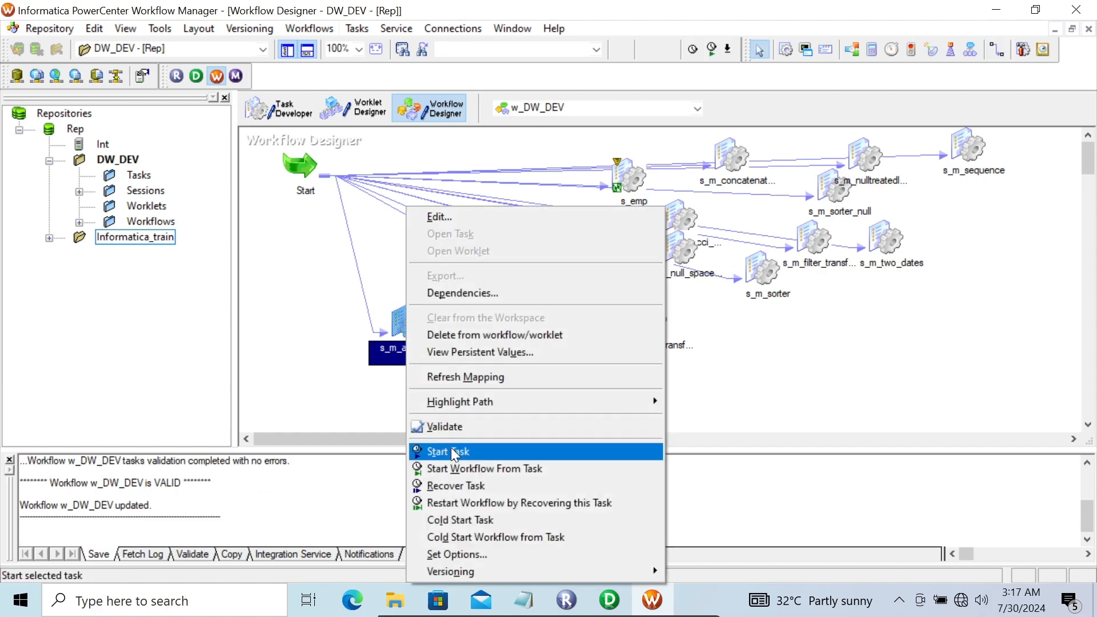
pyautogui.click(450, 447)
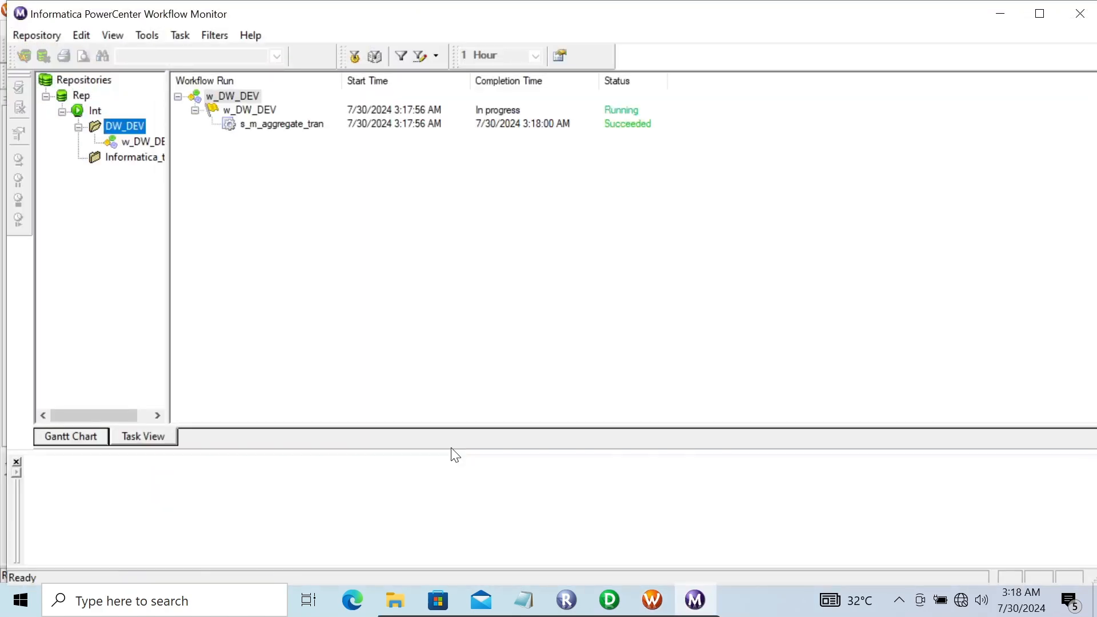
# Open the s_m_aggregate_tran session log and check the cache, DUMMY commit and 15-rows-read entries
pyautogui.rightClick(255, 125)
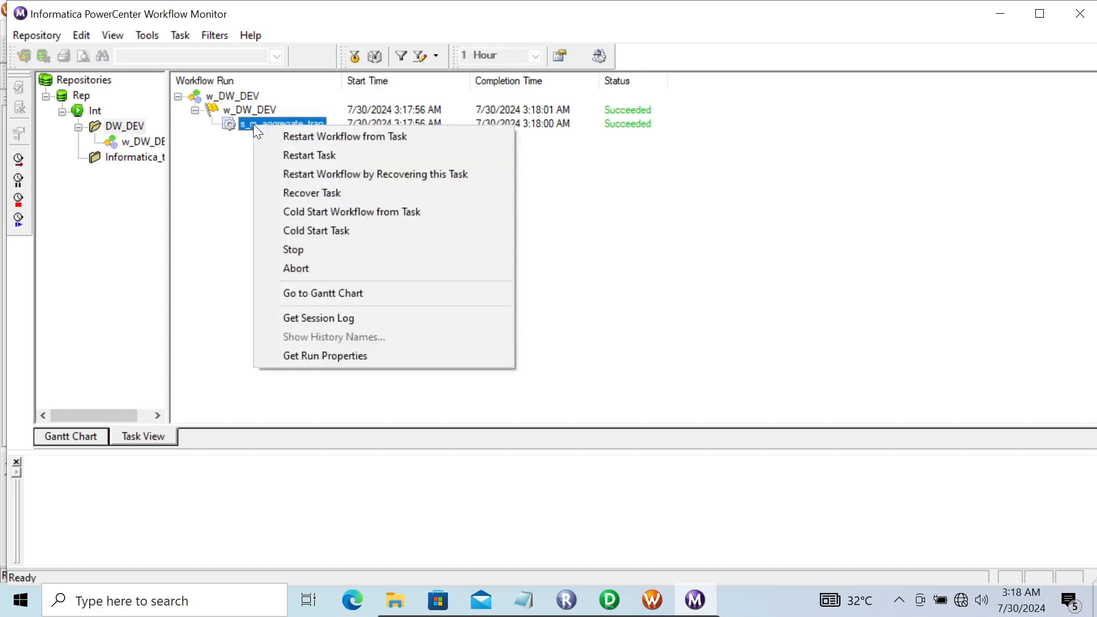
pyautogui.click(321, 317)
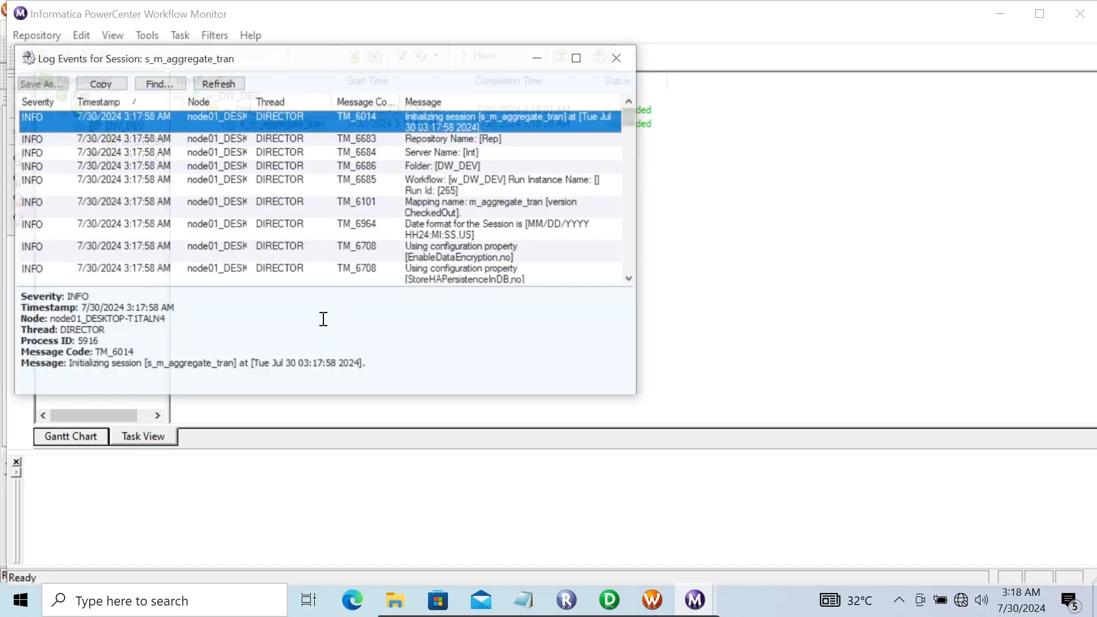
pyautogui.click(575, 59)
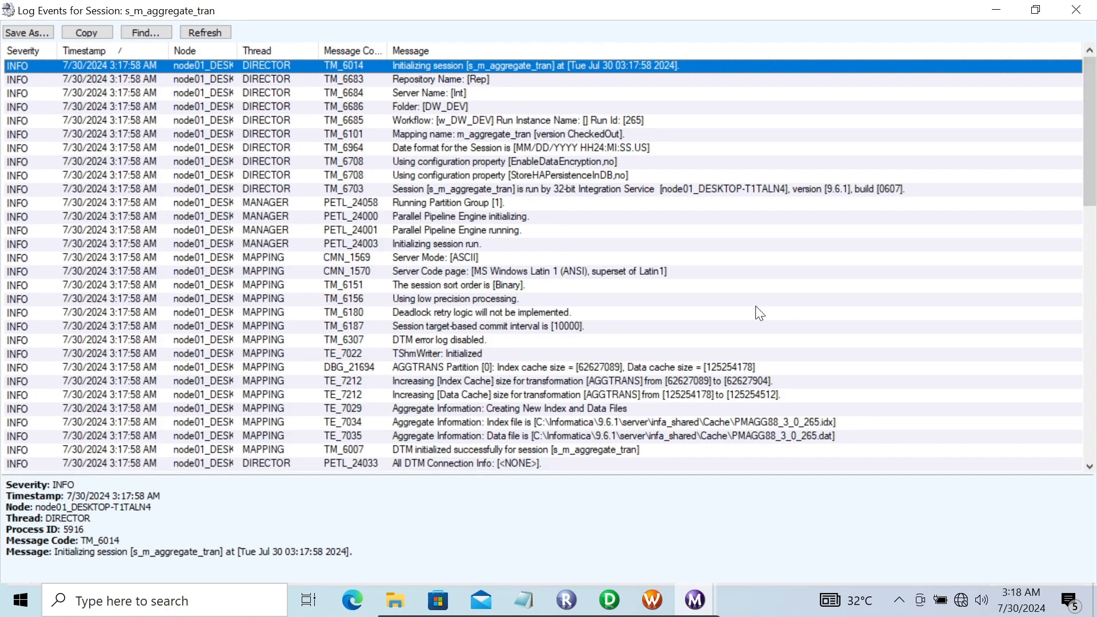
pyautogui.click(478, 367)
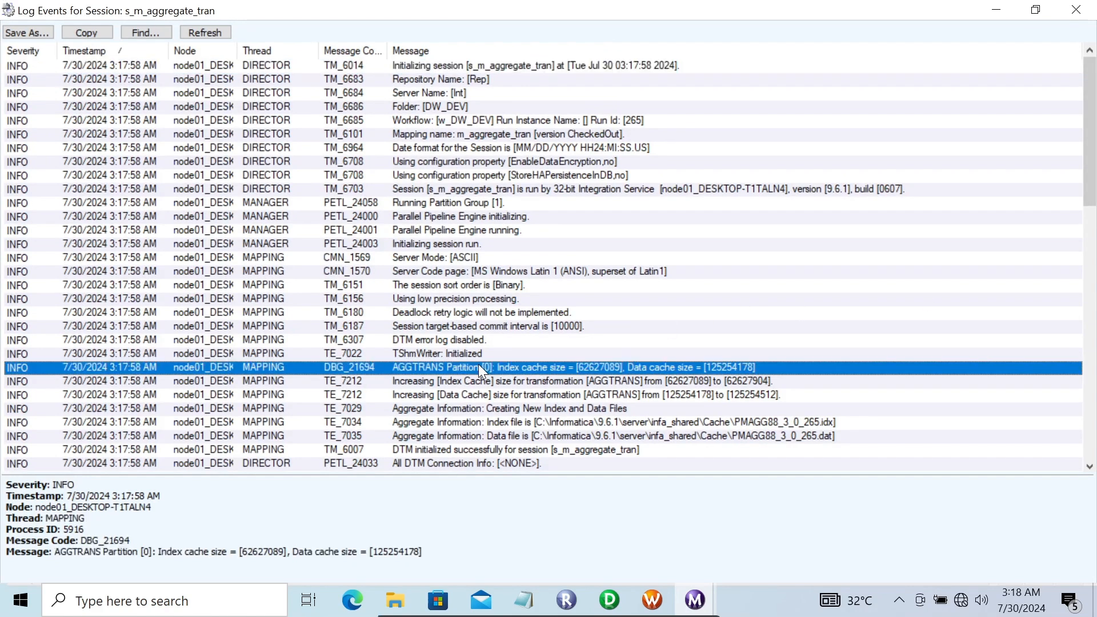
pyautogui.press('Down')
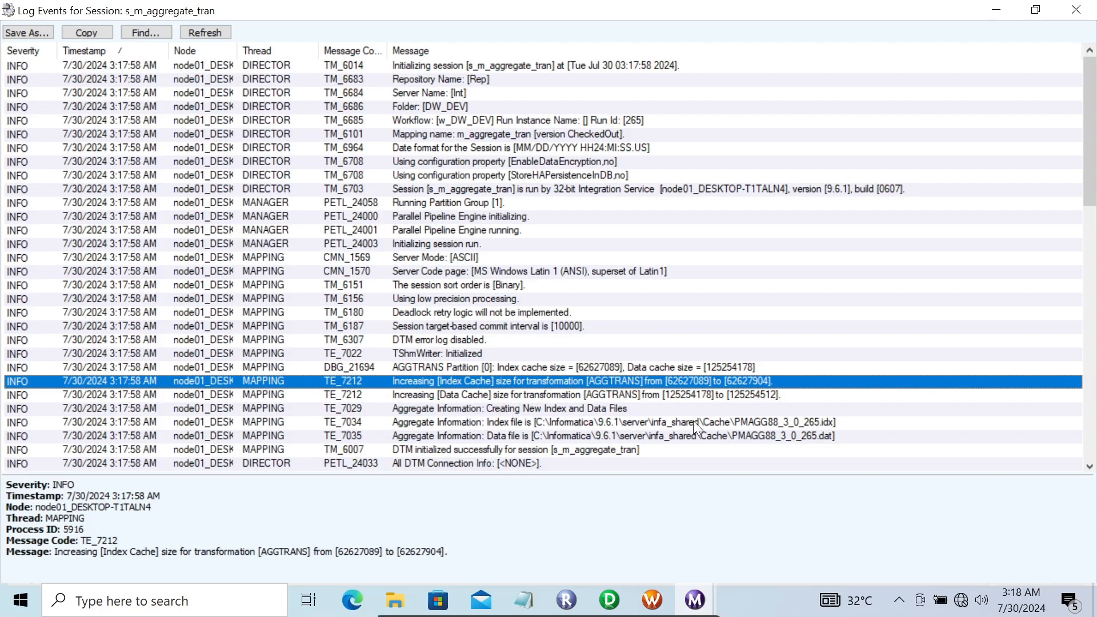
pyautogui.moveTo(1092, 125); pyautogui.dragTo(1093, 334)
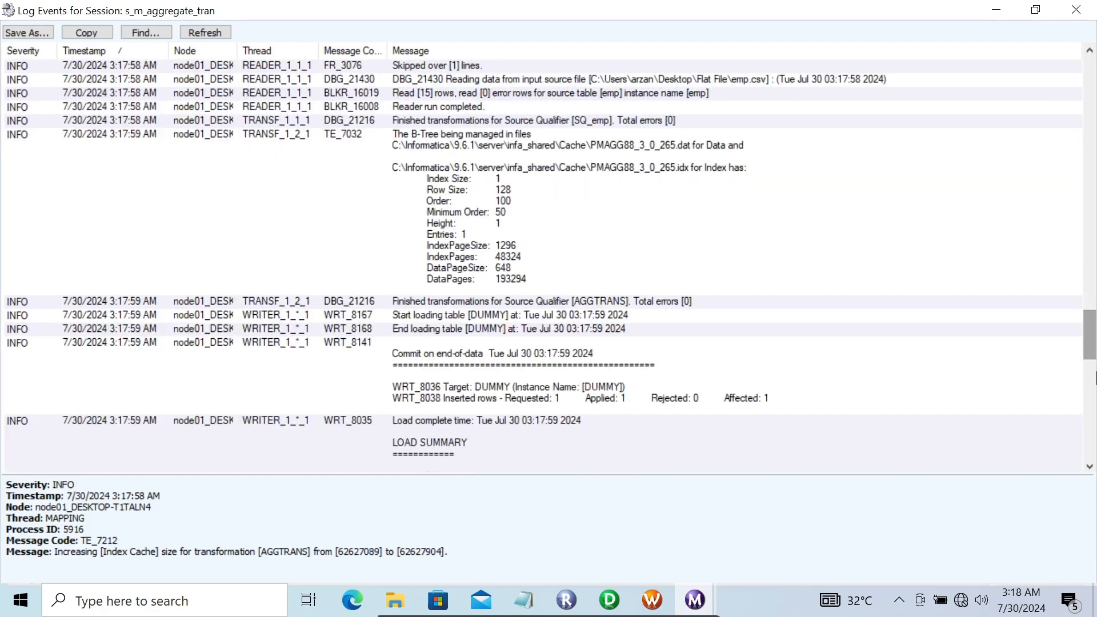
pyautogui.click(550, 215)
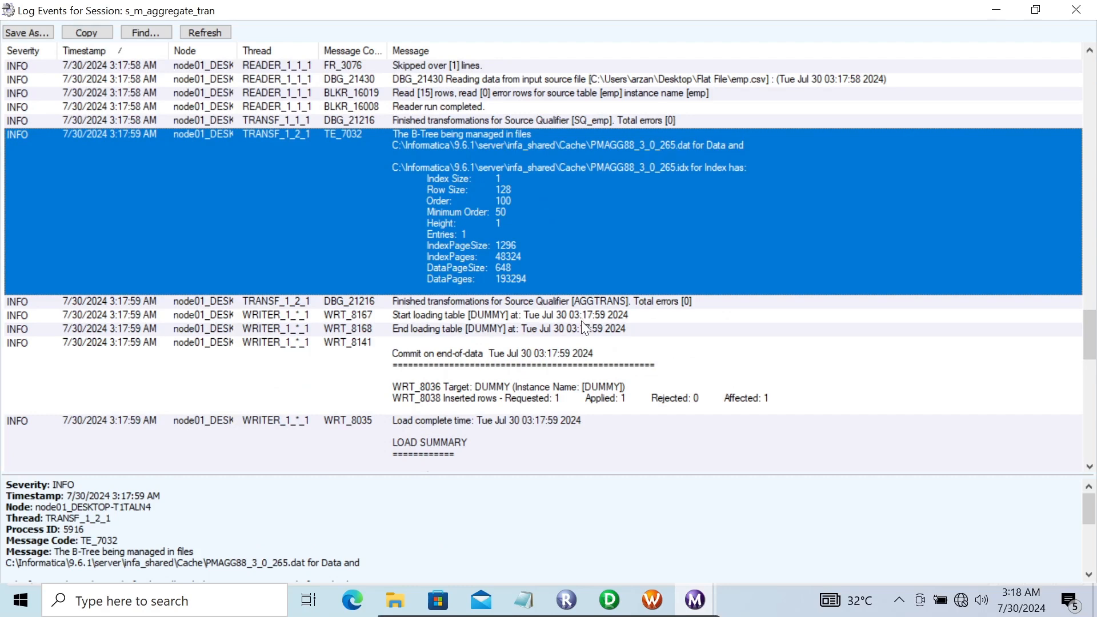
pyautogui.click(487, 397)
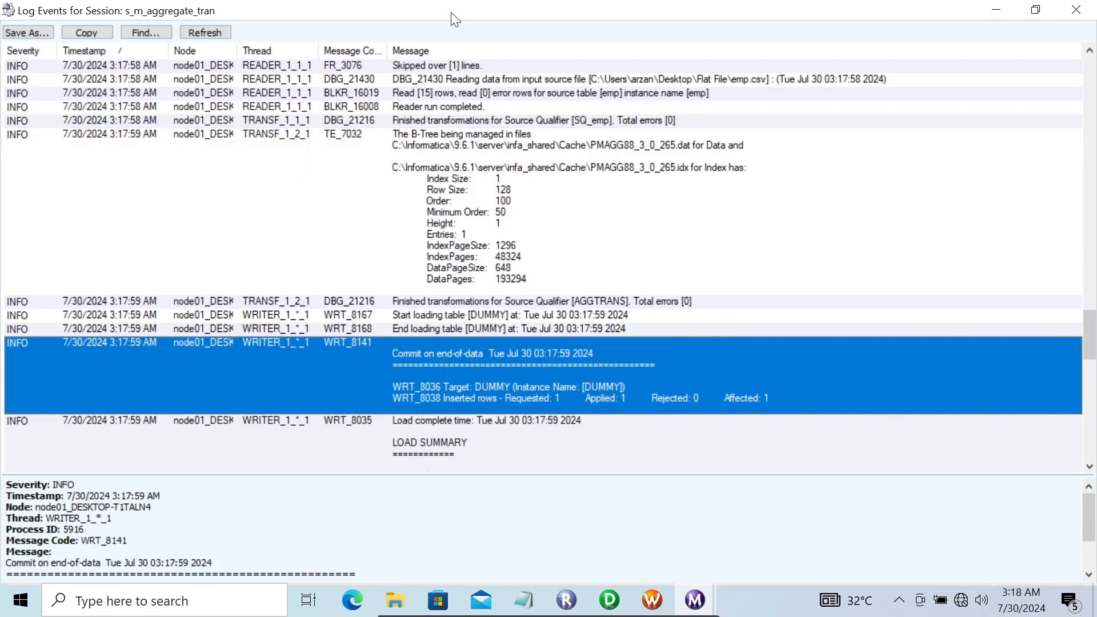
pyautogui.click(420, 95)
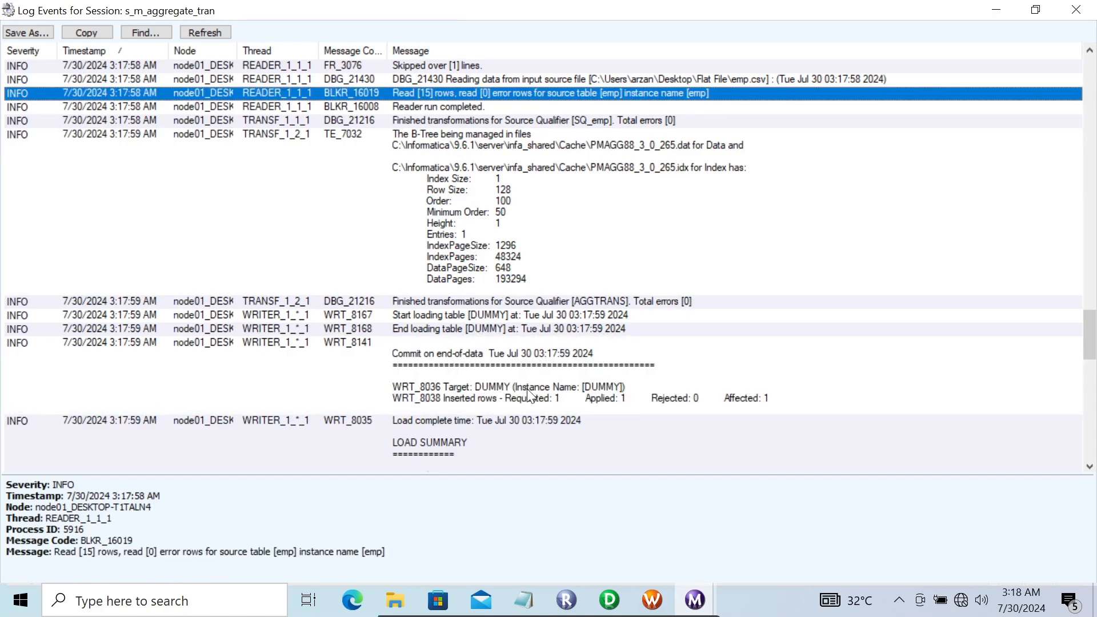
pyautogui.click(1074, 11)
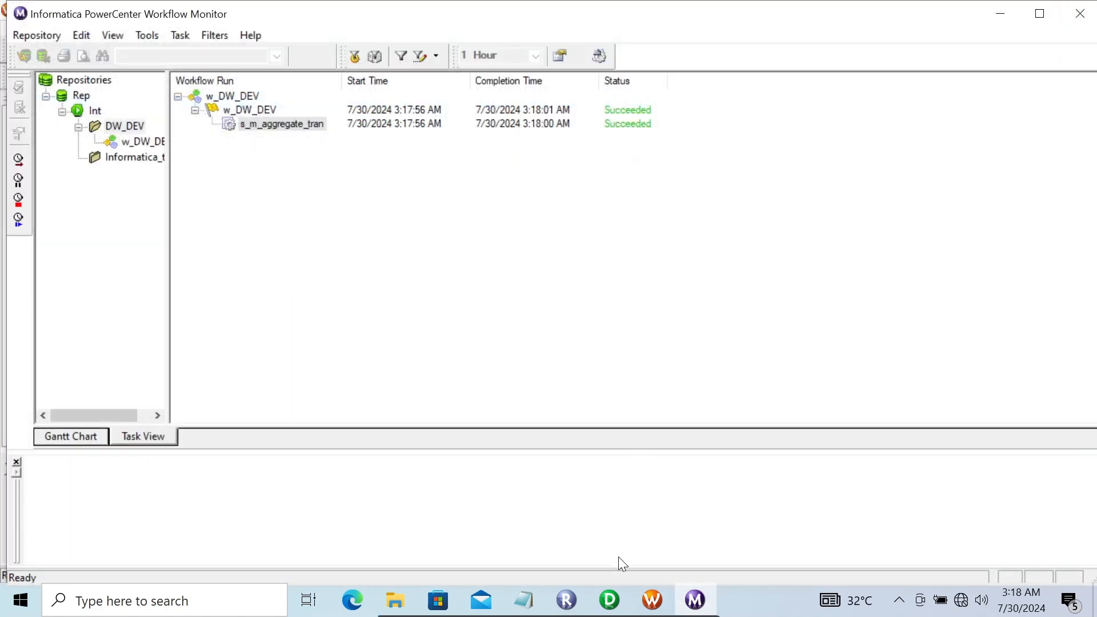
# Return to Designer and look through AGGTRANS's Properties and Ports tabs, closing with no changes
pyautogui.click(609, 600)
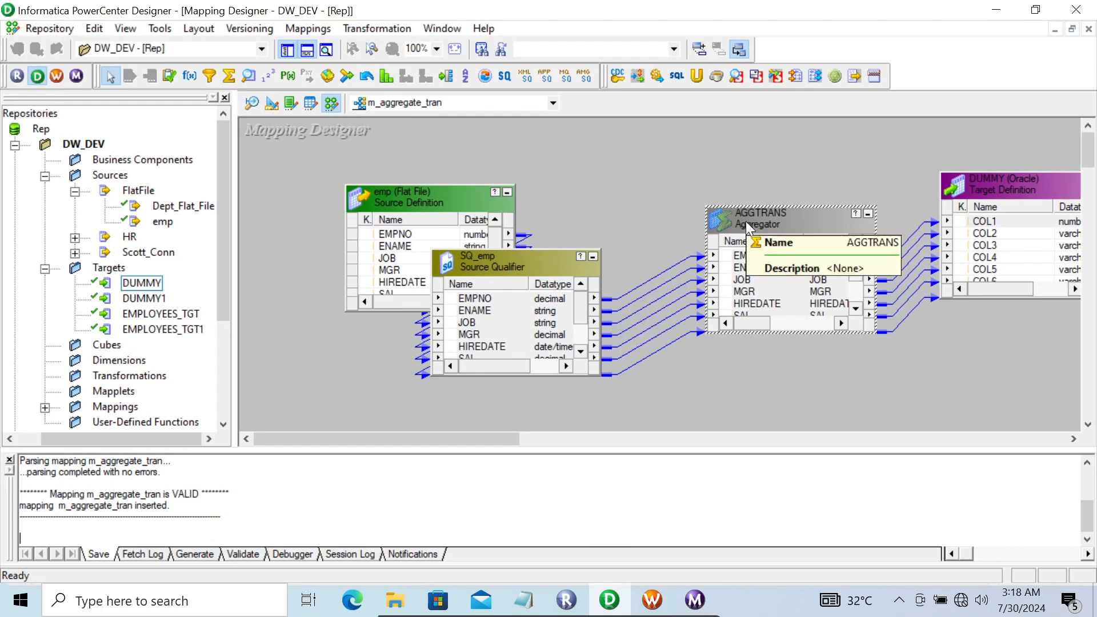
pyautogui.doubleClick(773, 213)
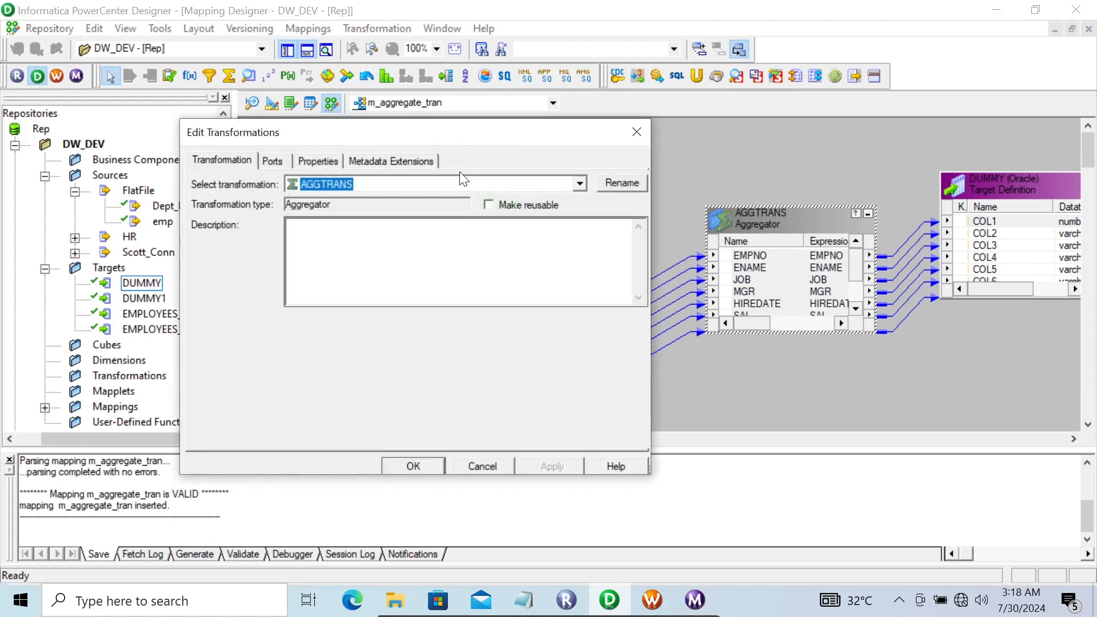
pyautogui.click(315, 163)
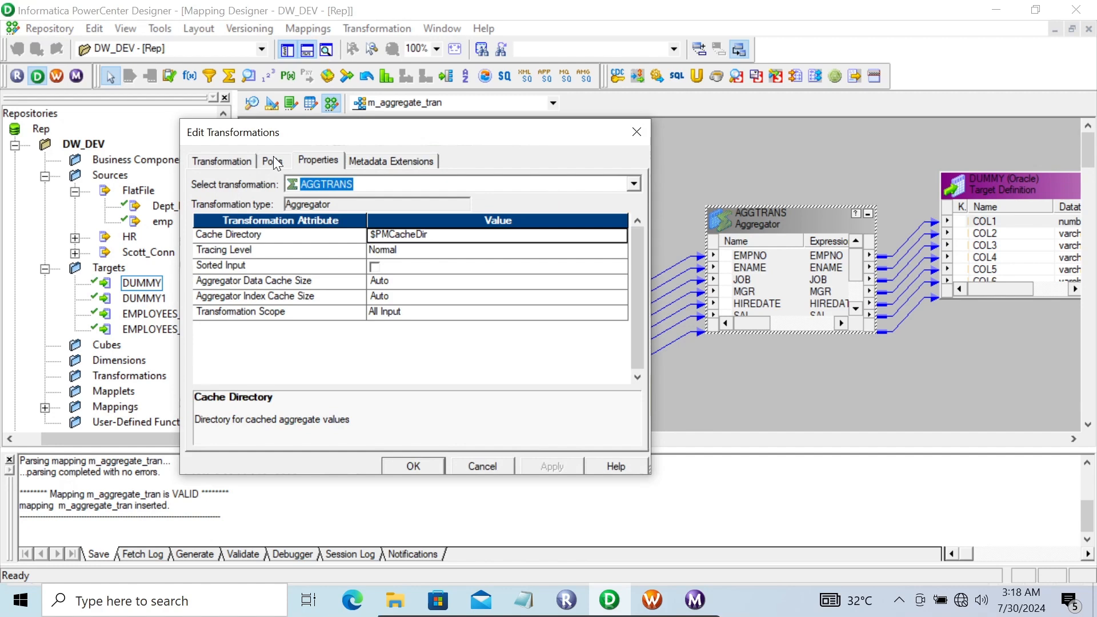
pyautogui.click(274, 157)
pyautogui.click(327, 162)
pyautogui.click(274, 161)
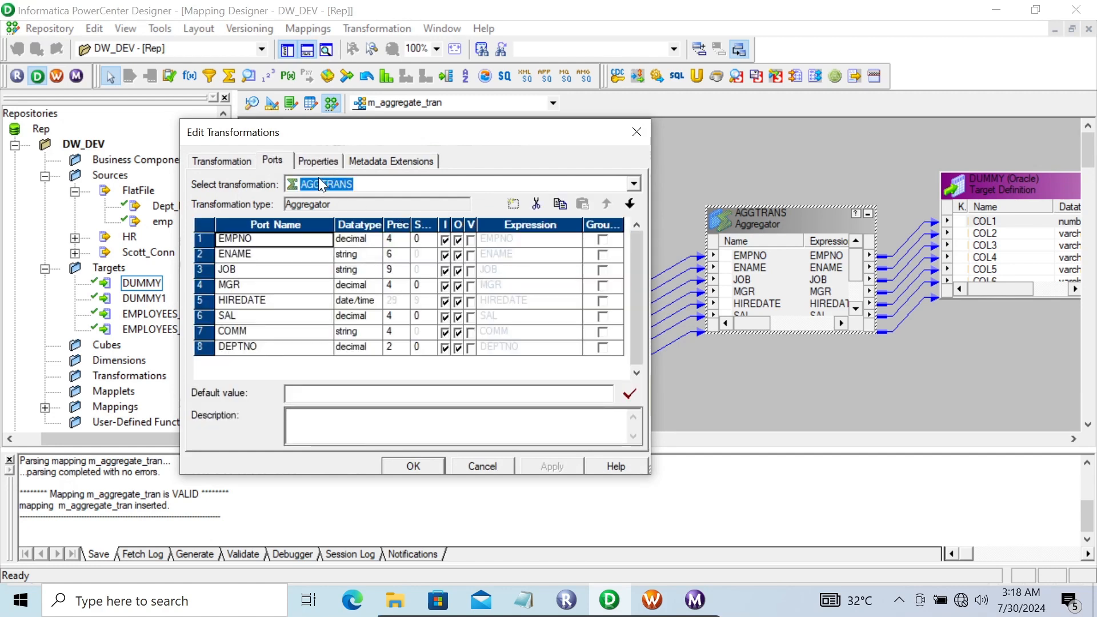
pyautogui.click(303, 162)
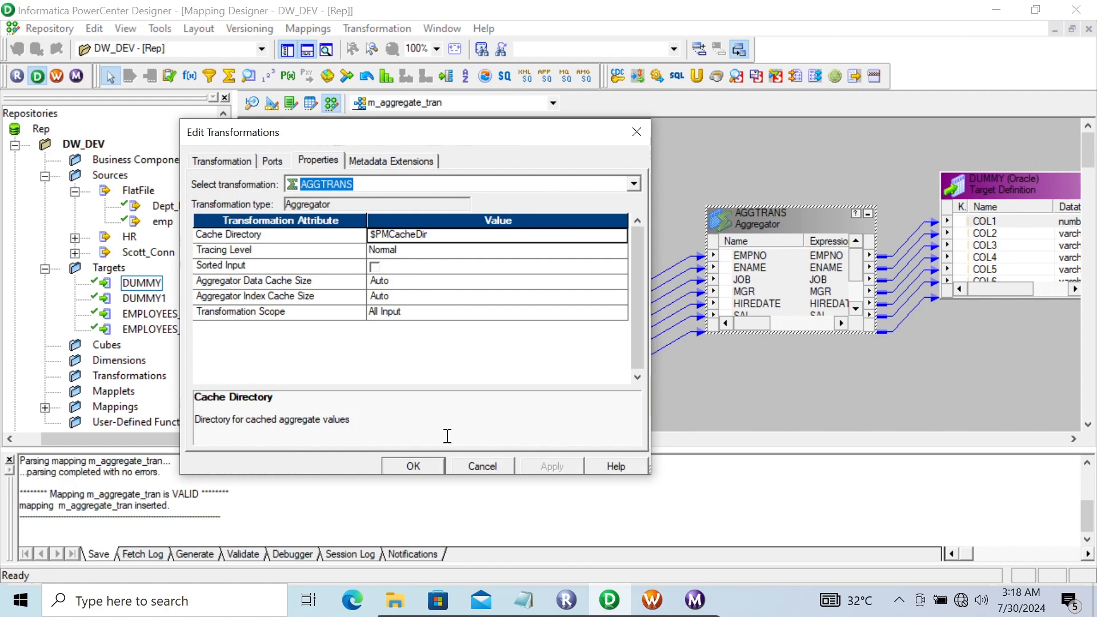
pyautogui.click(411, 467)
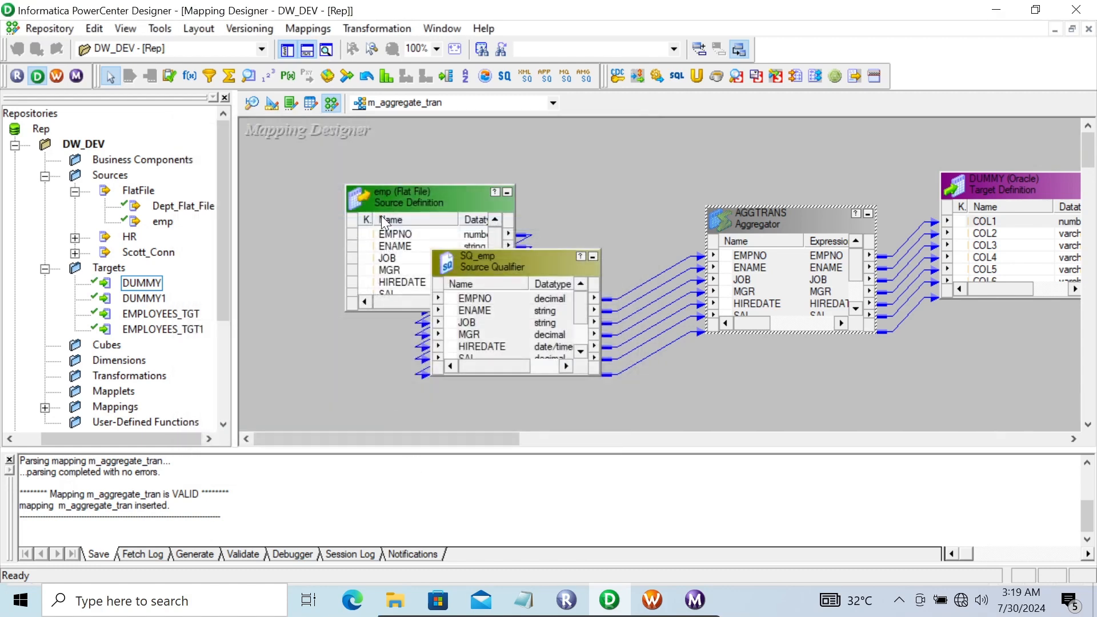
# Preview the emp.csv source rows, scroll over to COMM and DEPTNO, and close the preview
pyautogui.rightClick(393, 191)
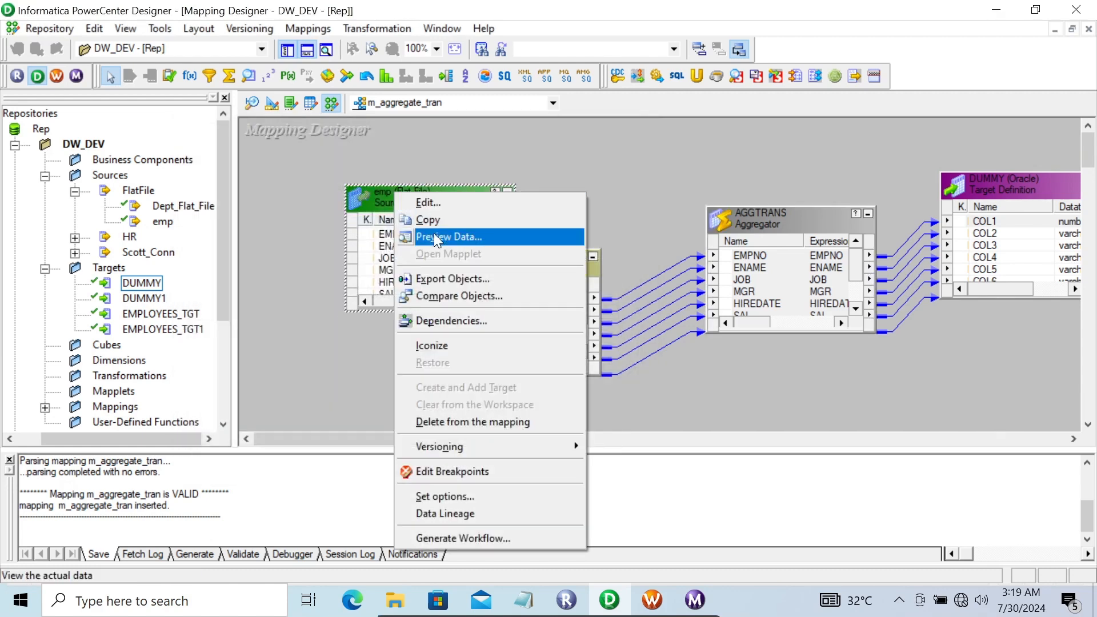
pyautogui.click(433, 236)
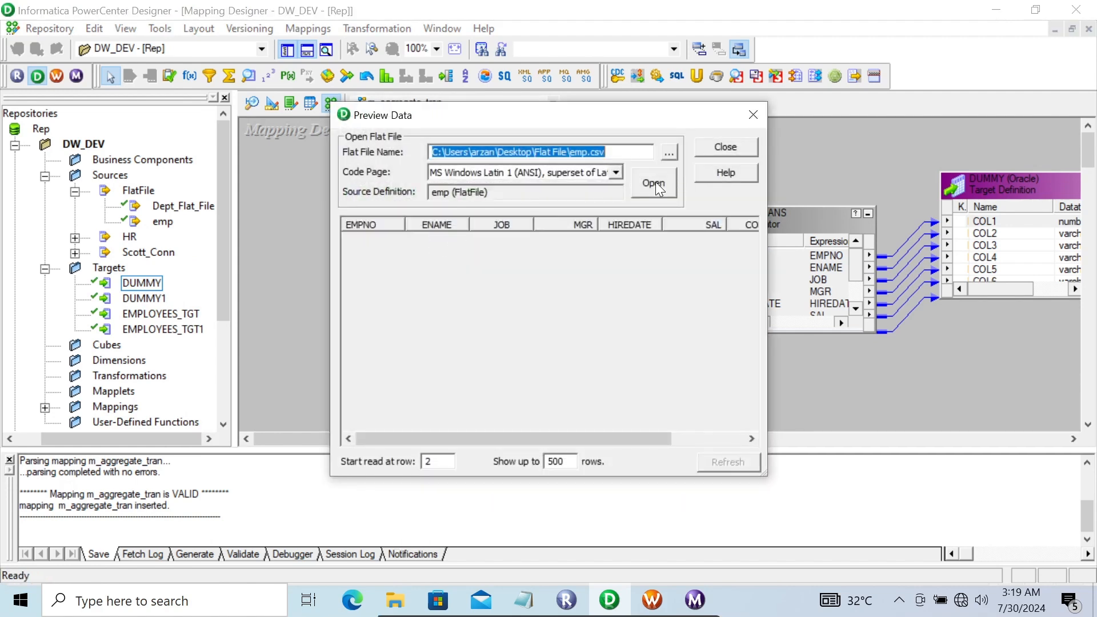
pyautogui.click(658, 183)
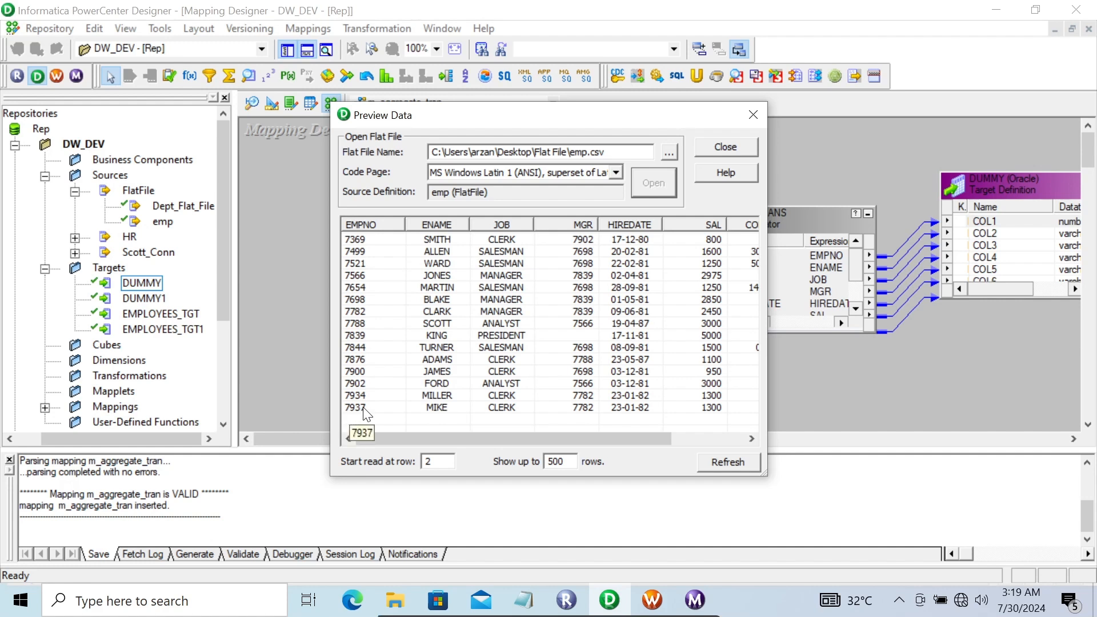
pyautogui.moveTo(495, 435); pyautogui.dragTo(444, 430)
pyautogui.click(710, 152)
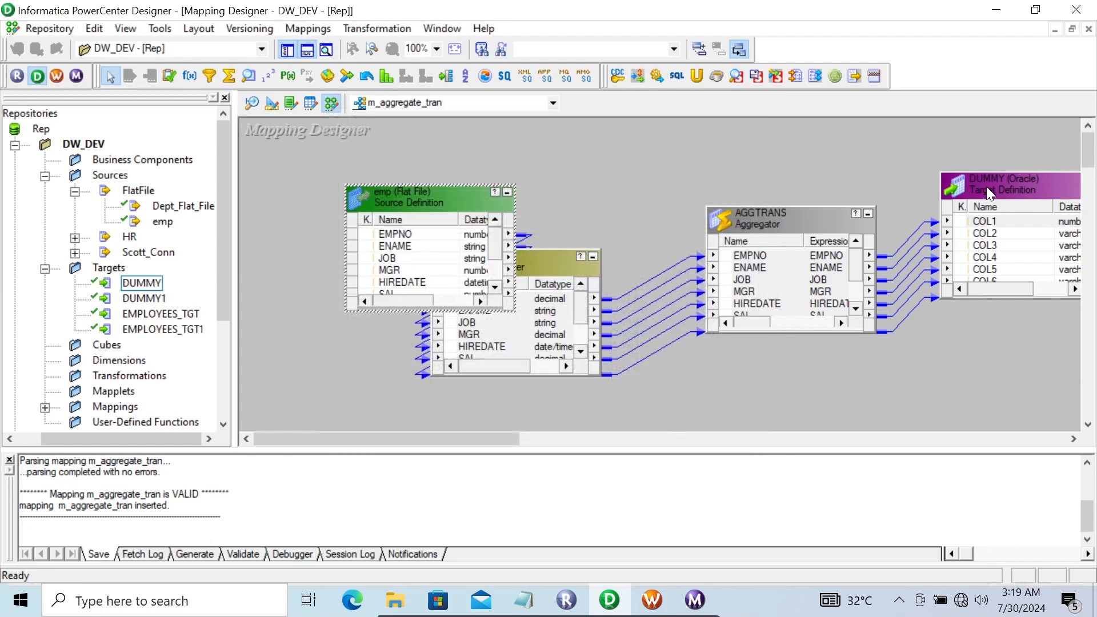
pyautogui.doubleClick(987, 186)
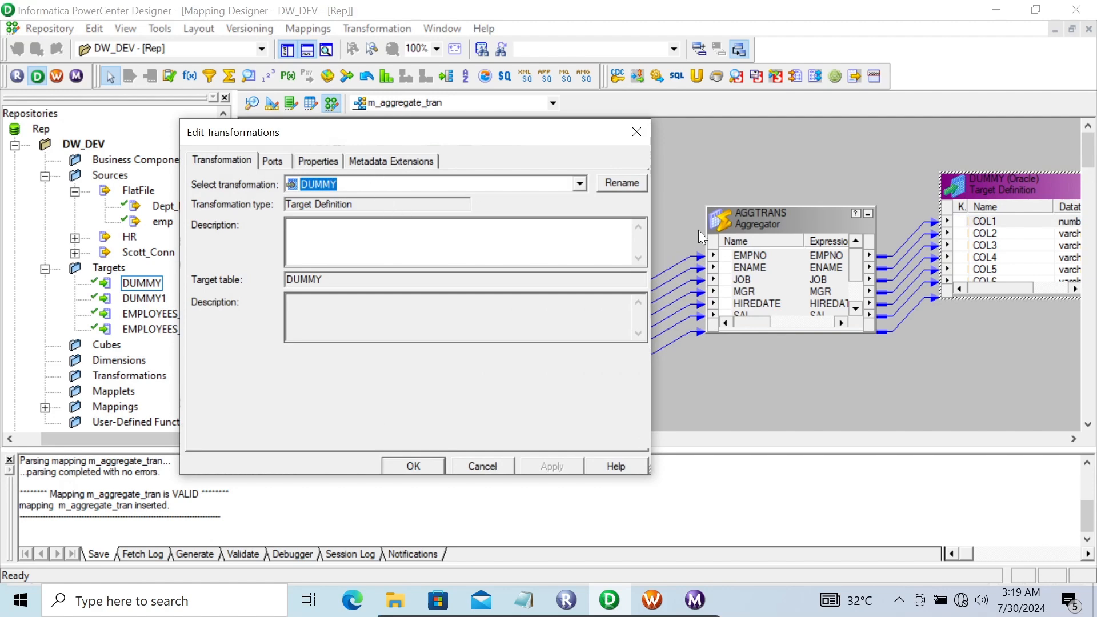
pyautogui.click(483, 466)
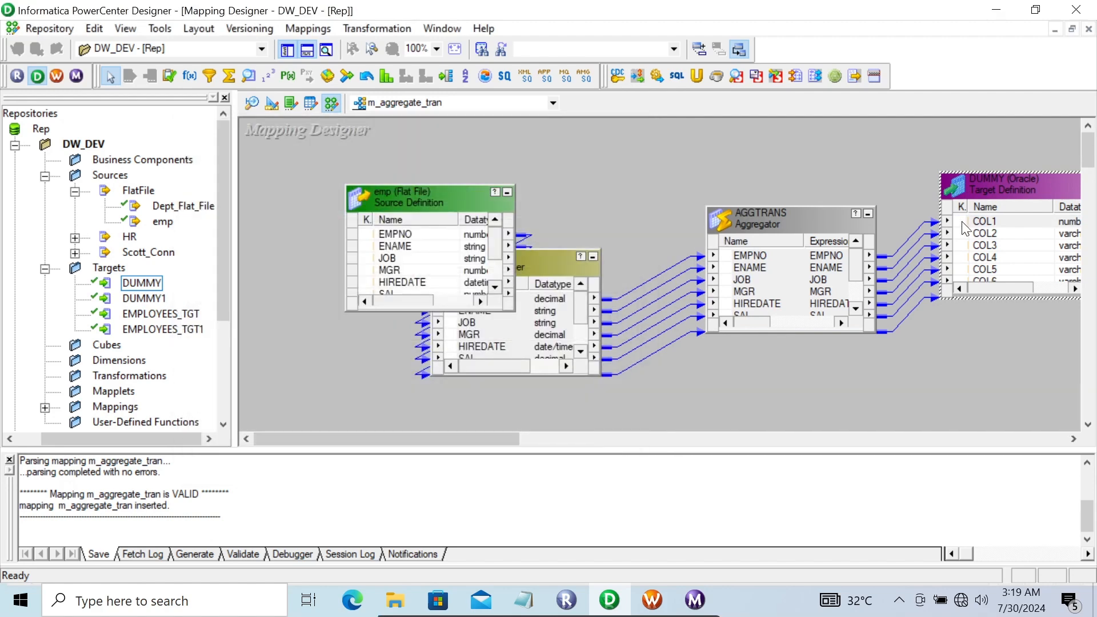
pyautogui.rightClick(989, 182)
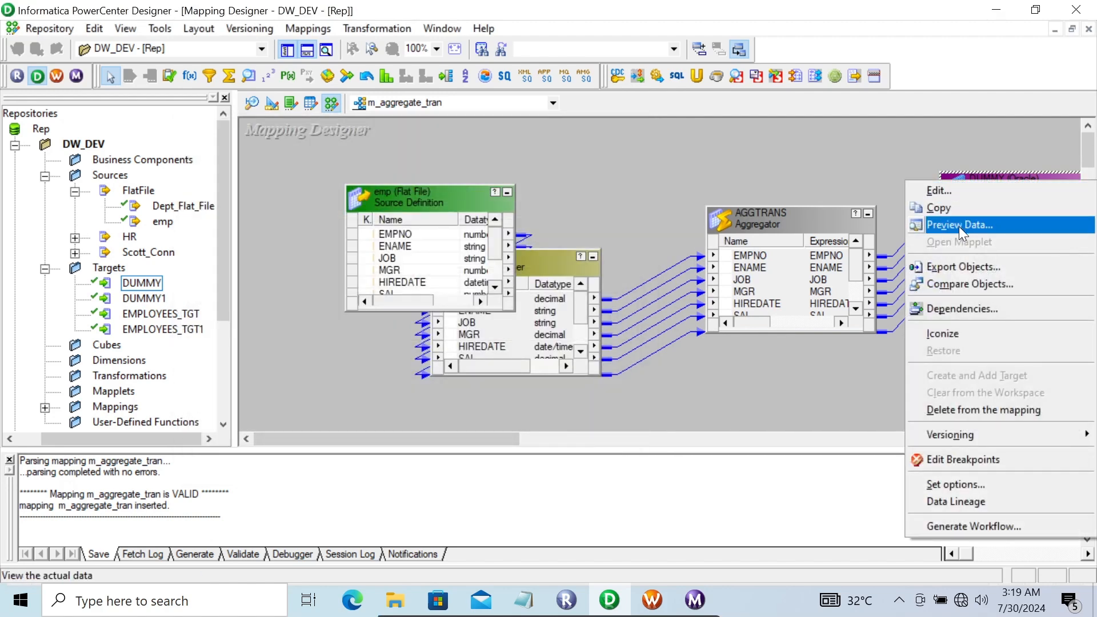
pyautogui.click(960, 225)
pyautogui.click(468, 173)
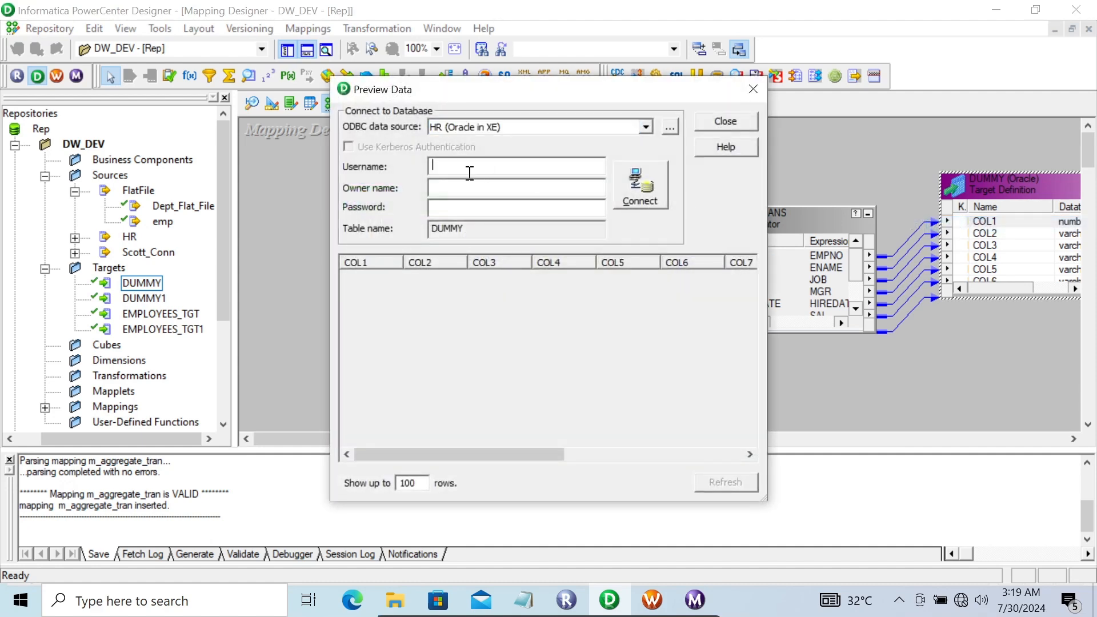
pyautogui.write('hr')
pyautogui.press('Return')
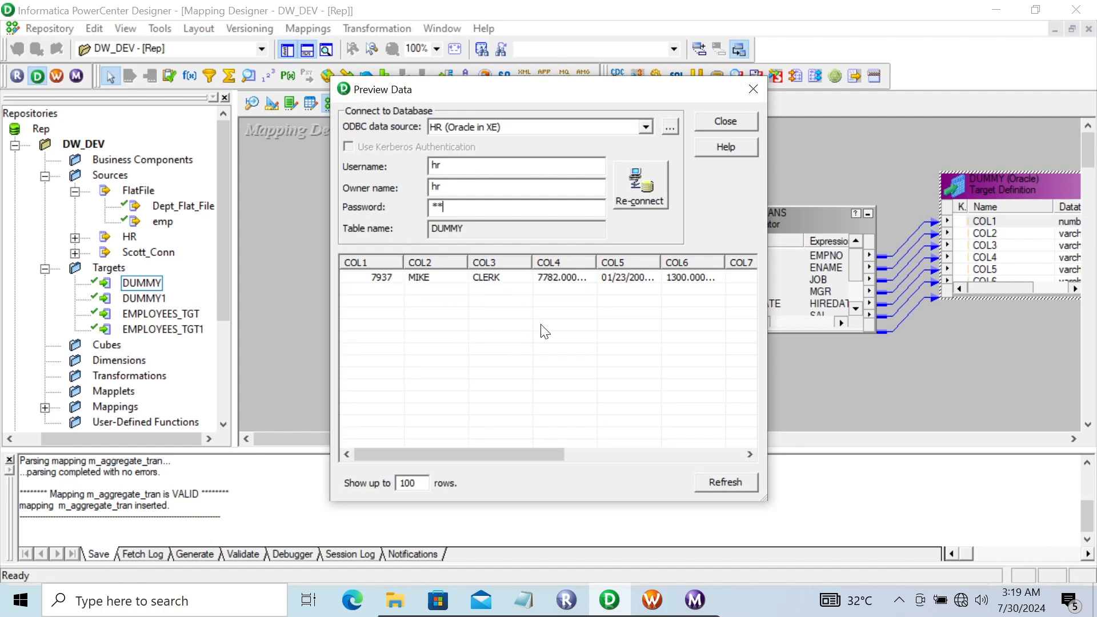
pyautogui.moveTo(451, 451); pyautogui.dragTo(601, 448)
pyautogui.click(715, 121)
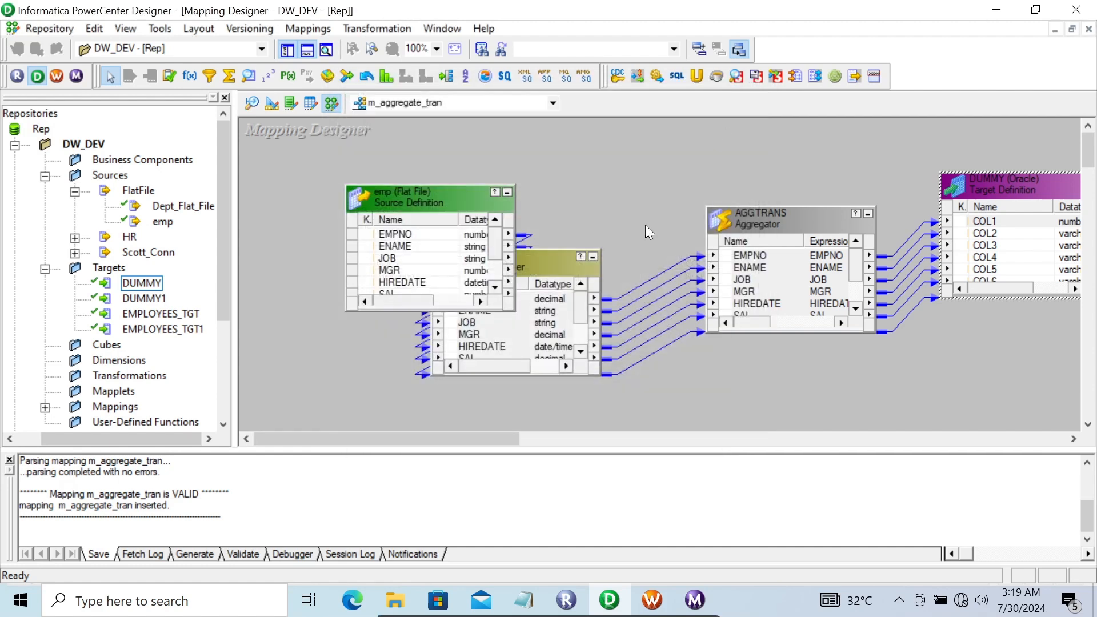
# Tick Group By for the DEPTNO port in AGGTRANS and confirm the change
pyautogui.moveTo(461, 434); pyautogui.dragTo(515, 434)
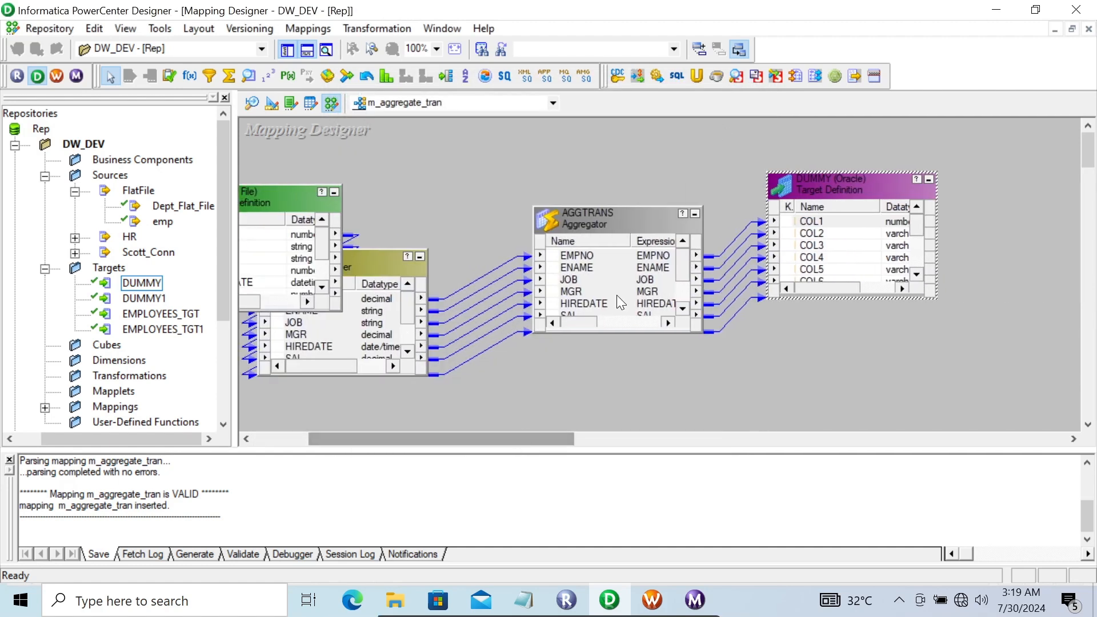
pyautogui.doubleClick(598, 217)
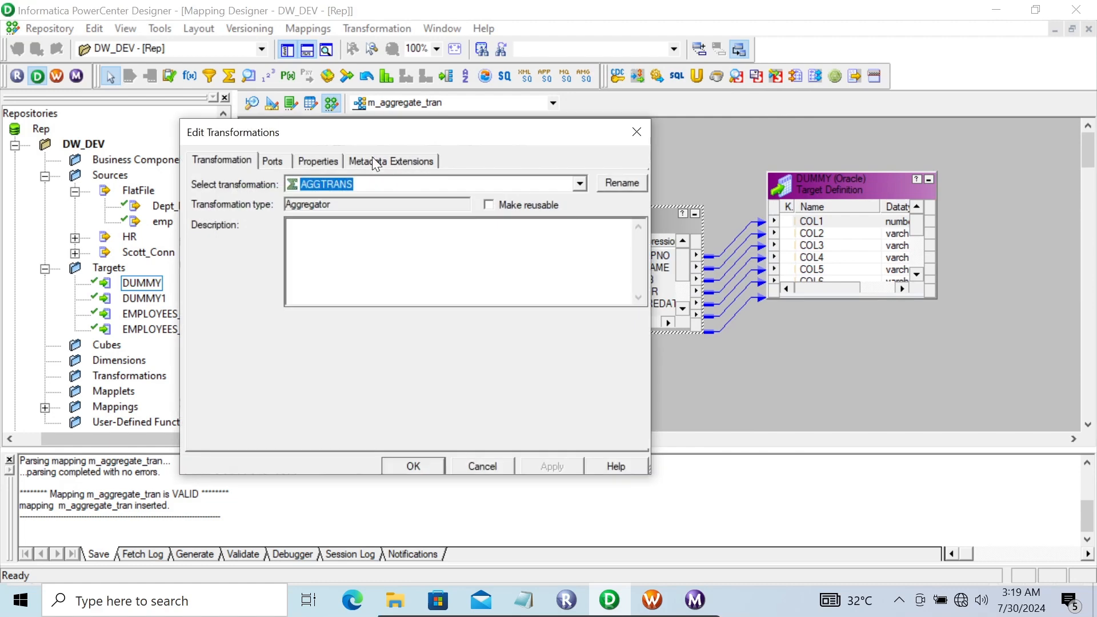
pyautogui.click(308, 158)
pyautogui.click(280, 161)
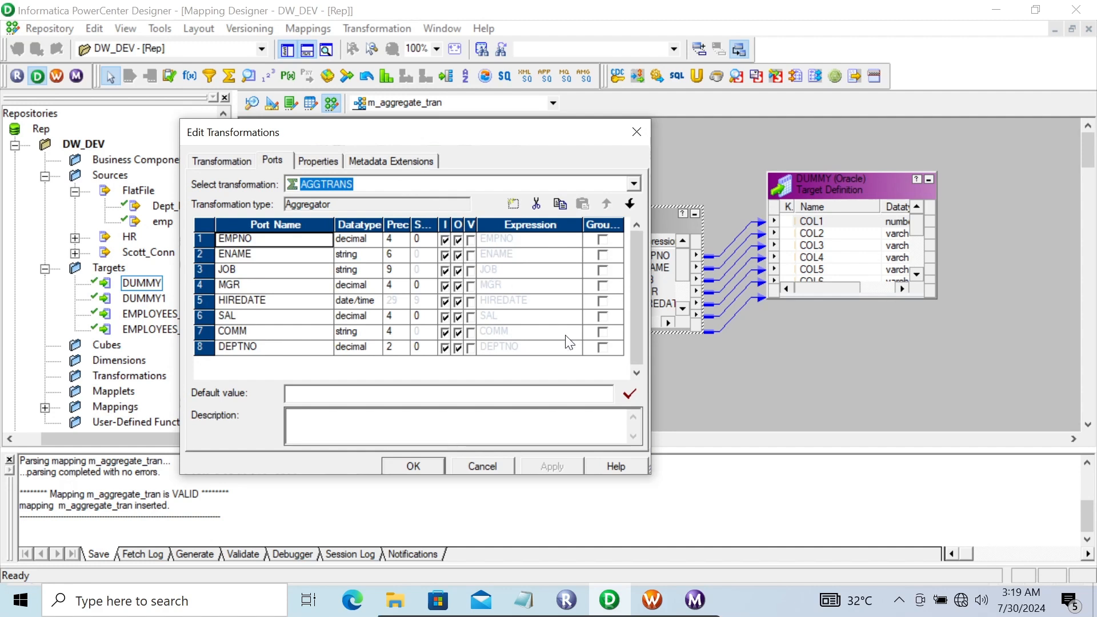
pyautogui.click(604, 349)
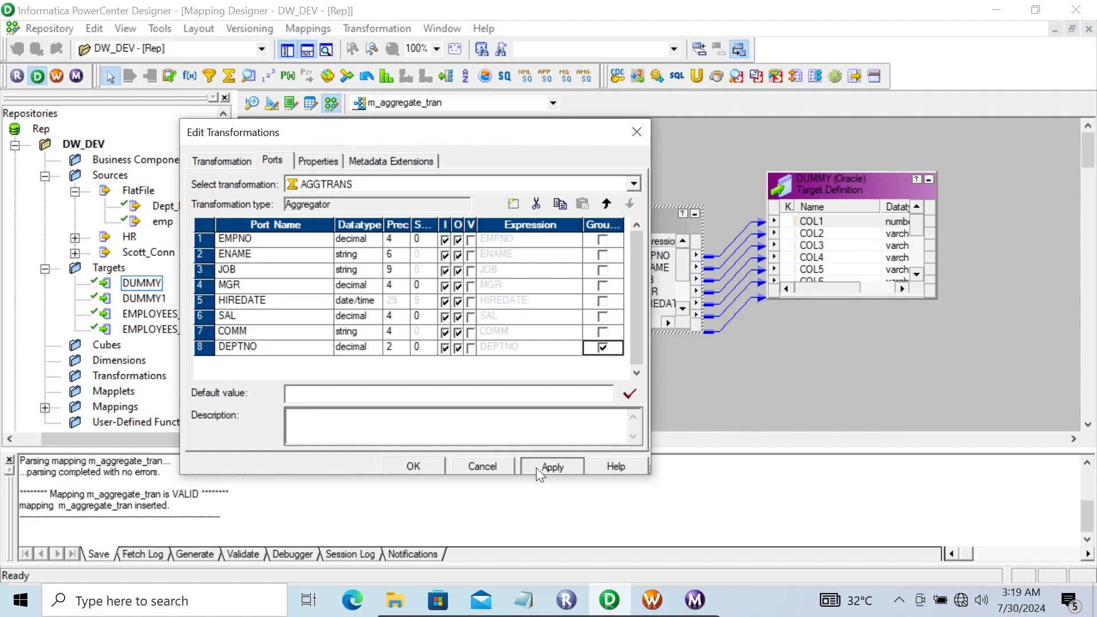
pyautogui.click(429, 463)
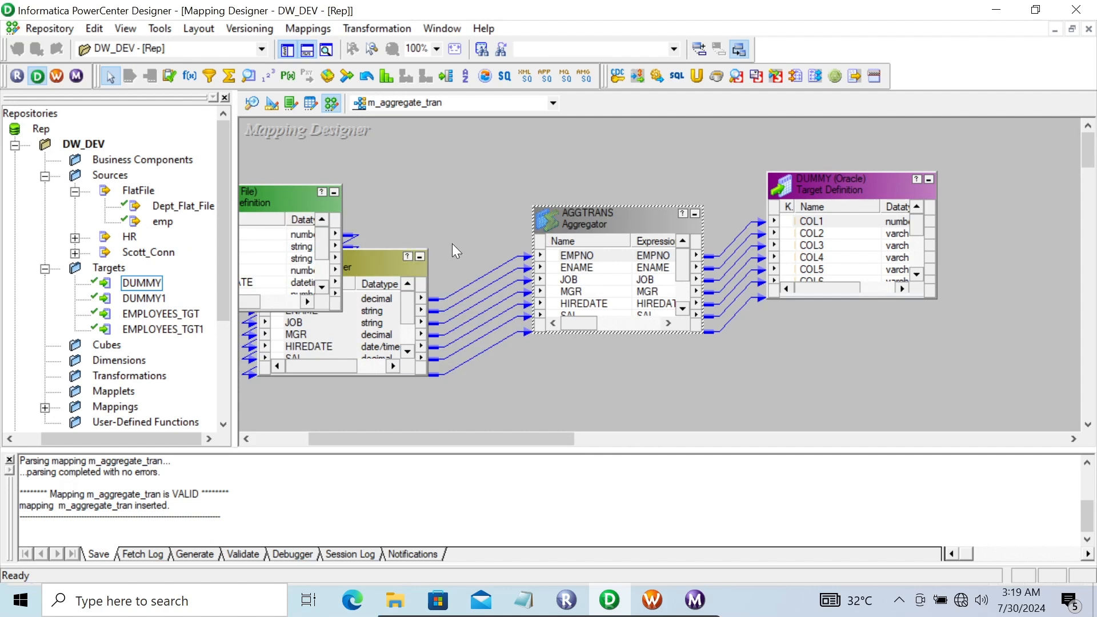
# Save the updated mapping, then rerun s_m_aggregate_tran from Workflow Manager and watch it in Workflow Monitor
pyautogui.hotkey('ctrl', 's')
pyautogui.click(654, 601)
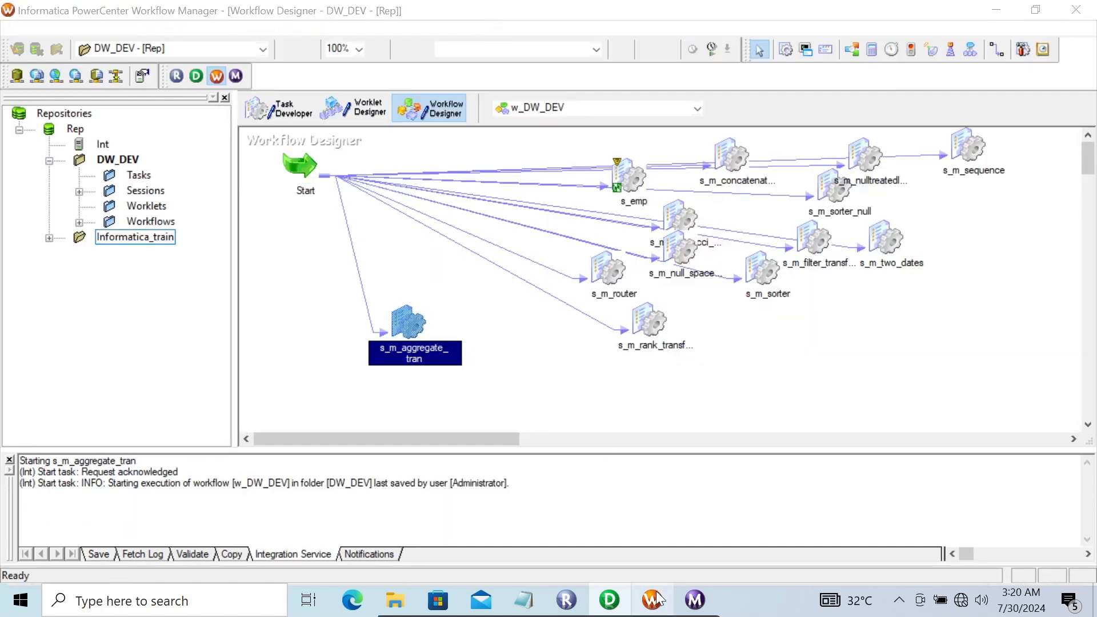
pyautogui.rightClick(399, 314)
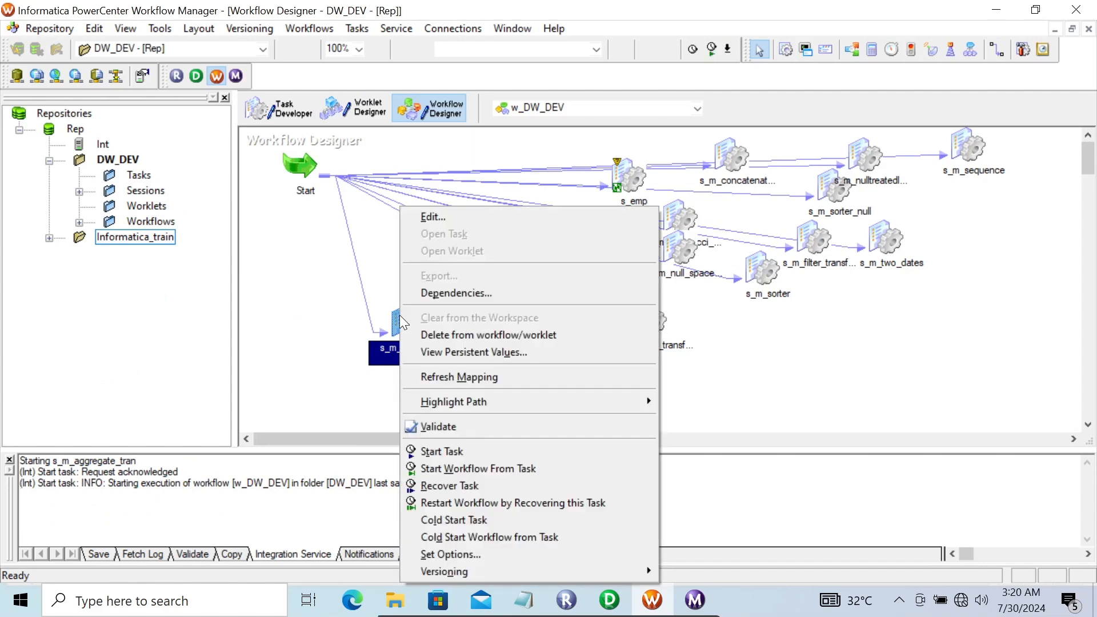
pyautogui.click(459, 455)
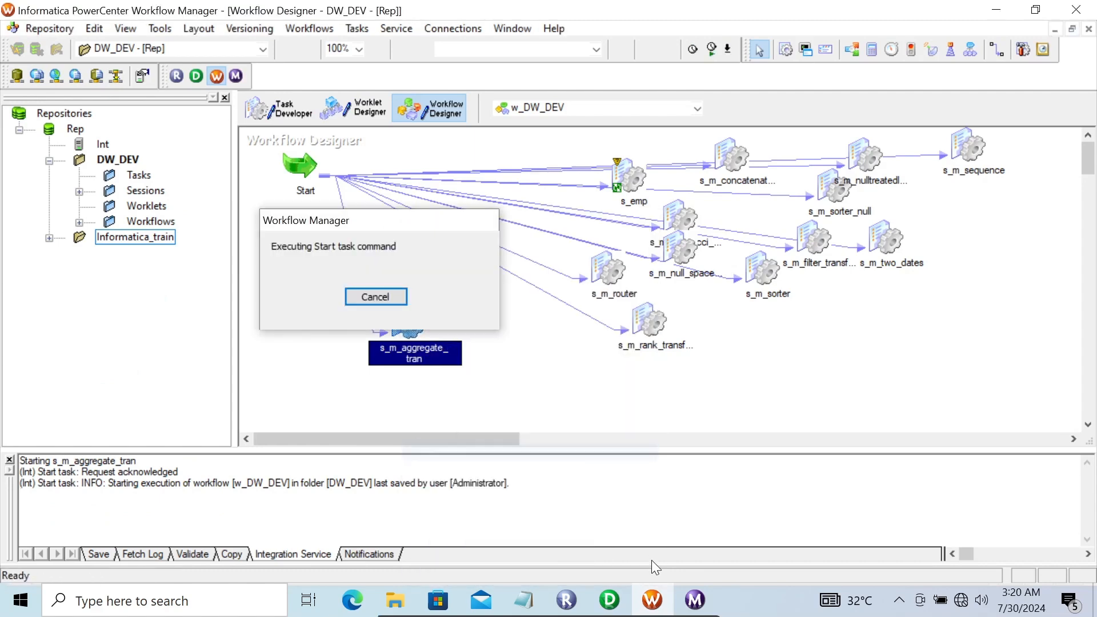
pyautogui.click(695, 600)
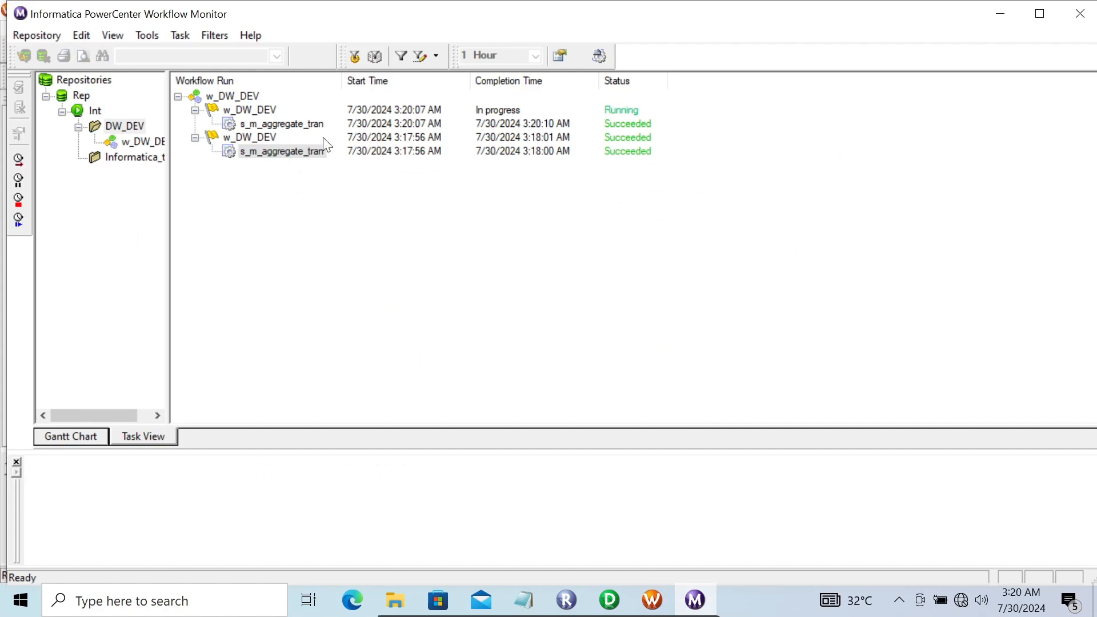
# Check the latest run's session log LOAD SUMMARY showing 3 rows inserted into DUMMY, then return to Designer
pyautogui.click(286, 128)
pyautogui.rightClick(285, 130)
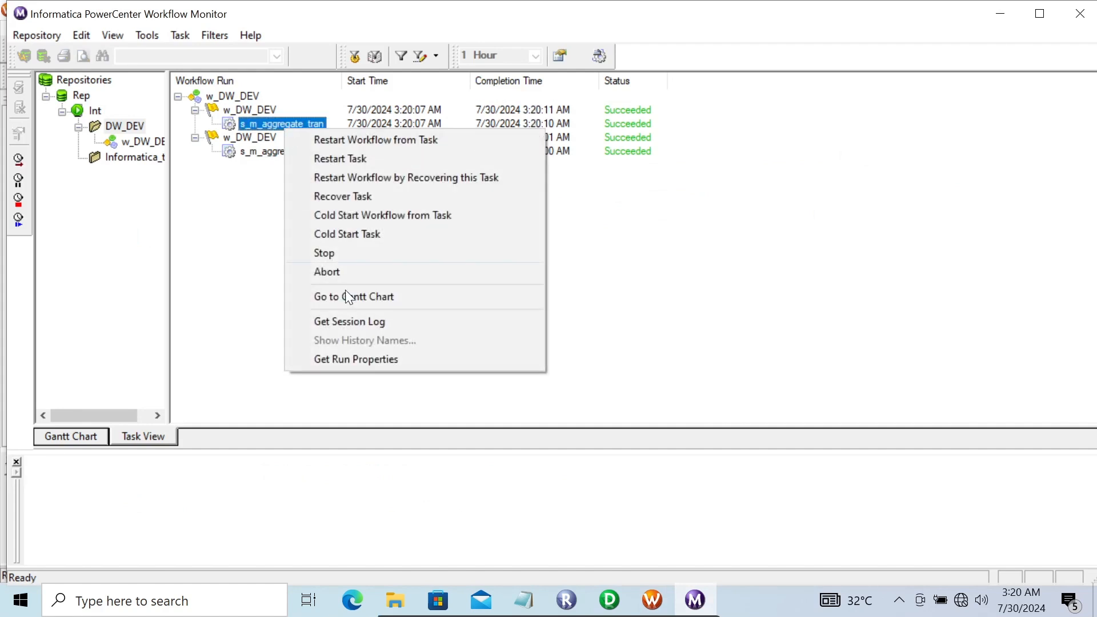
pyautogui.click(358, 318)
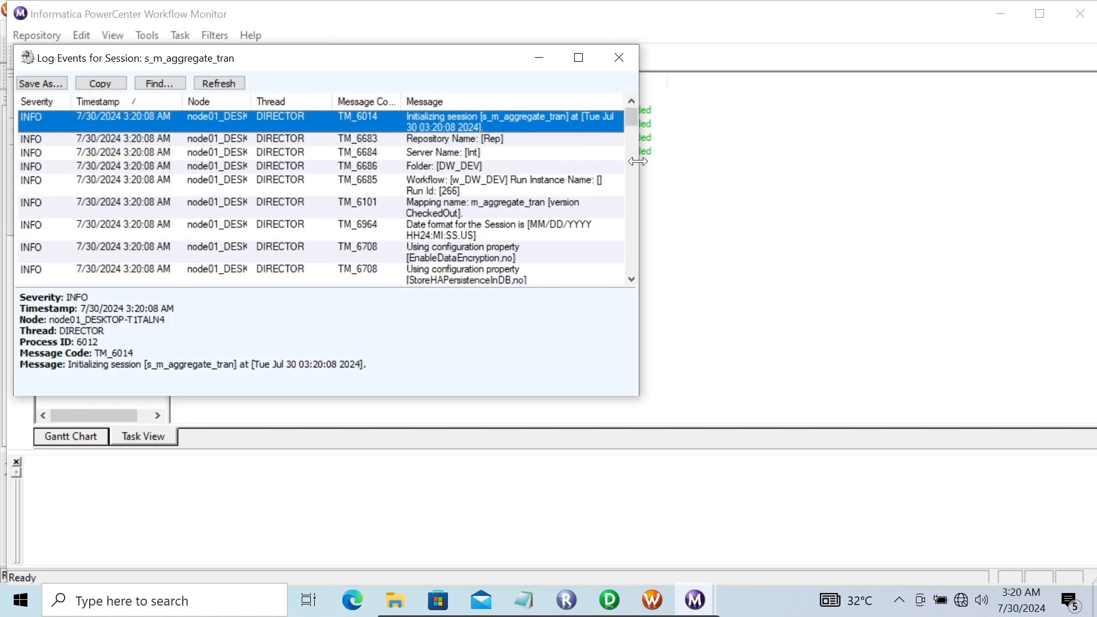
pyautogui.click(579, 55)
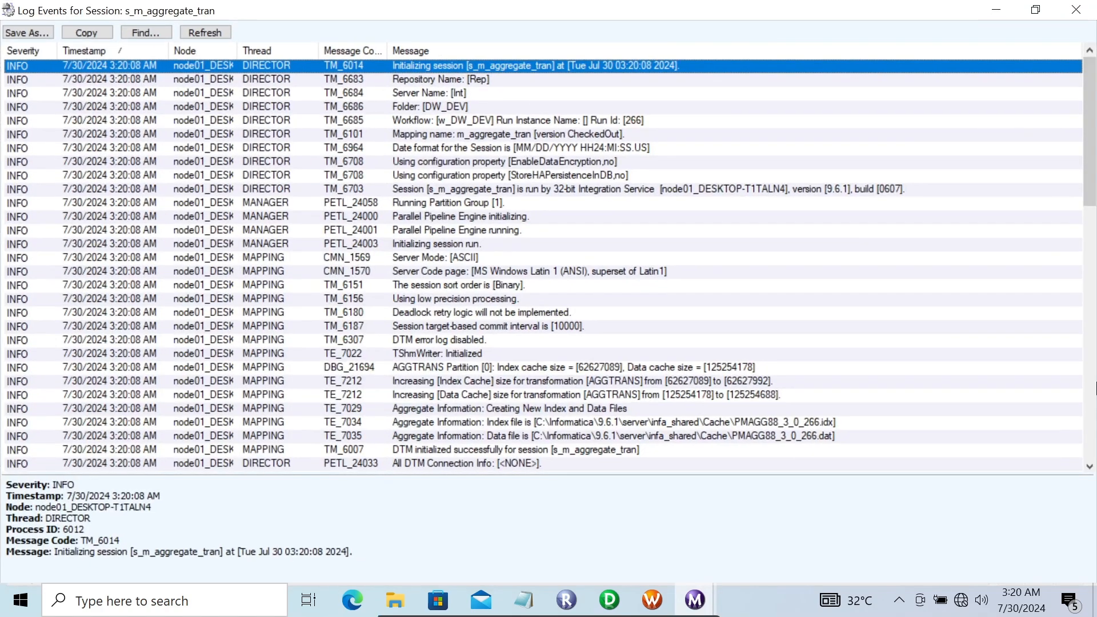
pyautogui.moveTo(1095, 148); pyautogui.dragTo(1096, 357)
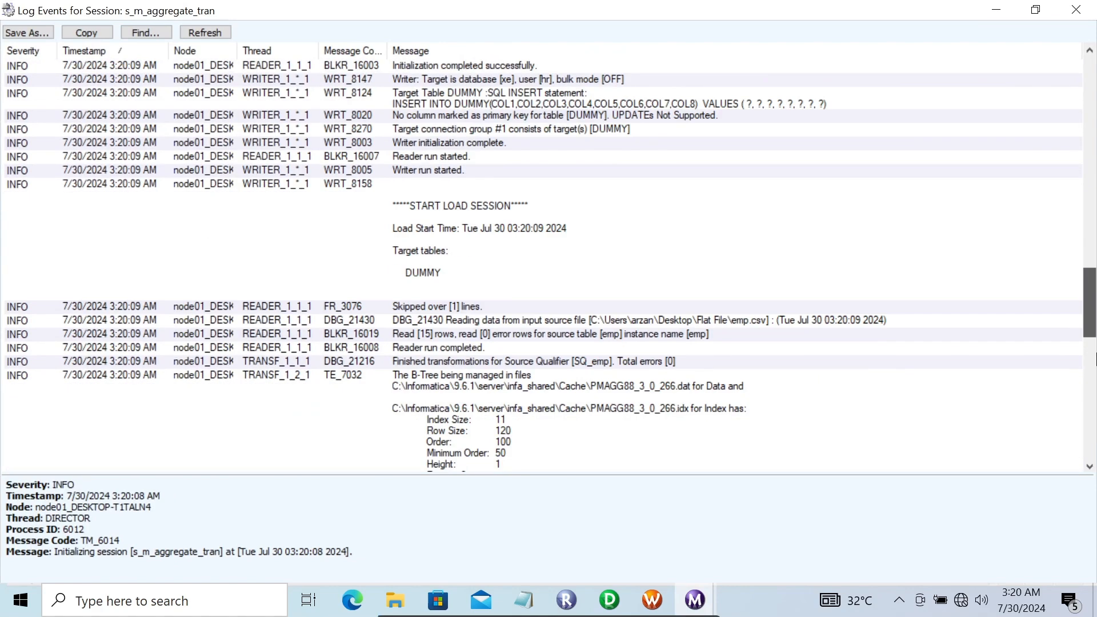
pyautogui.moveTo(1096, 406); pyautogui.dragTo(1094, 443)
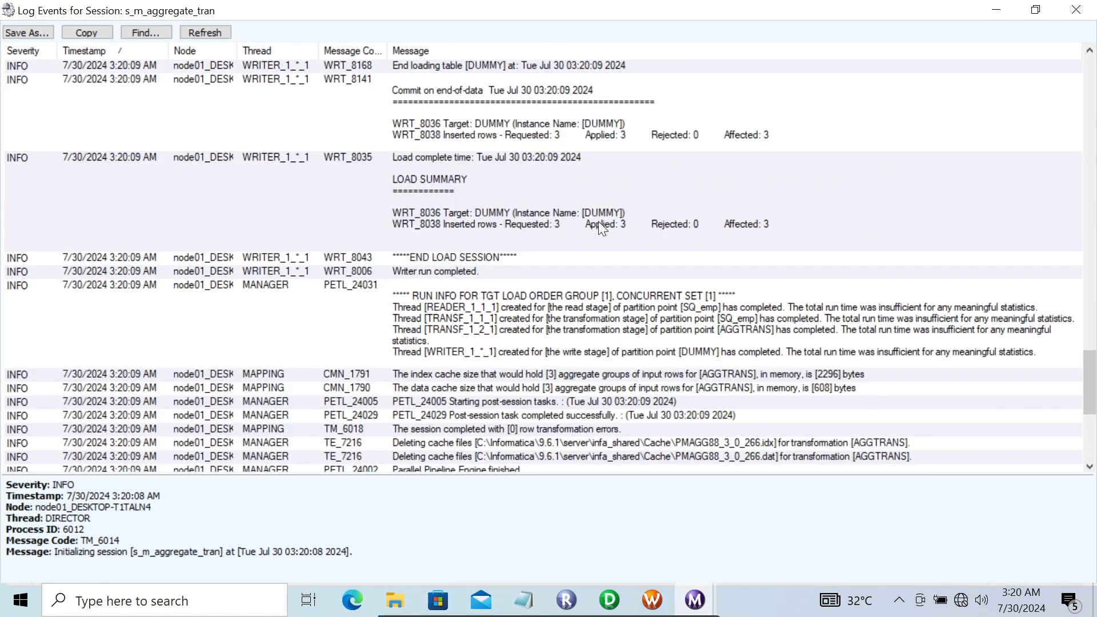
pyautogui.click(601, 228)
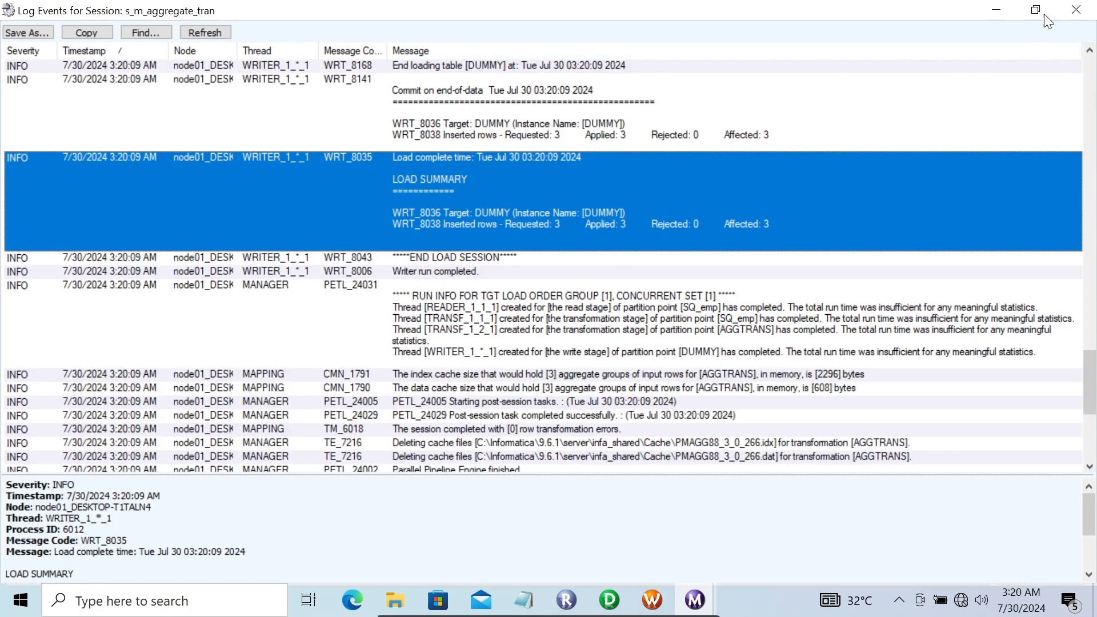
pyautogui.click(1070, 9)
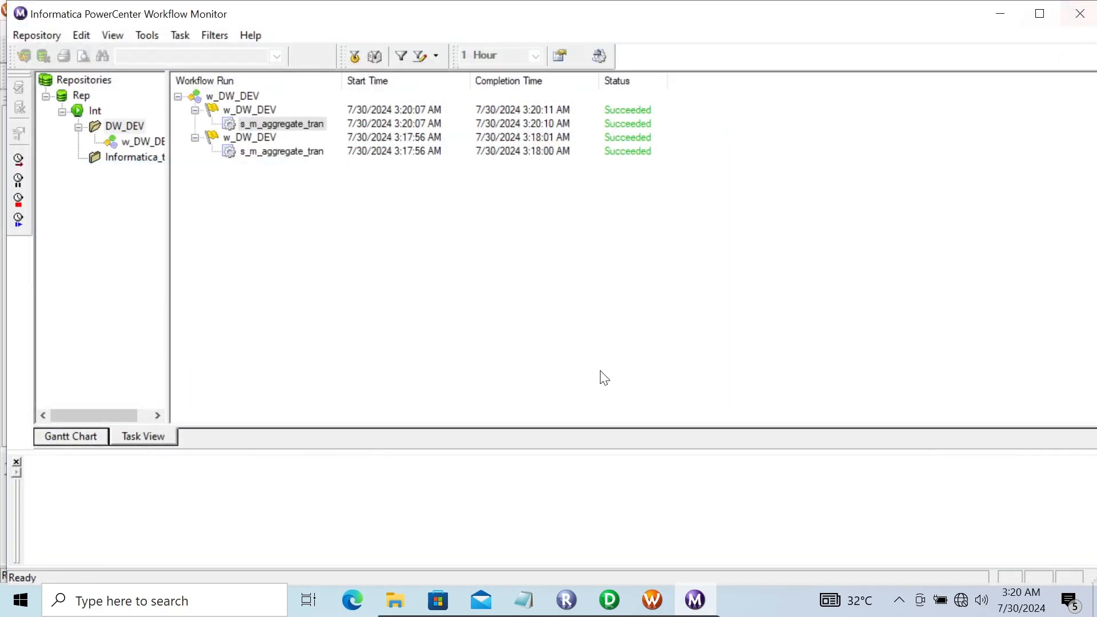
pyautogui.click(598, 603)
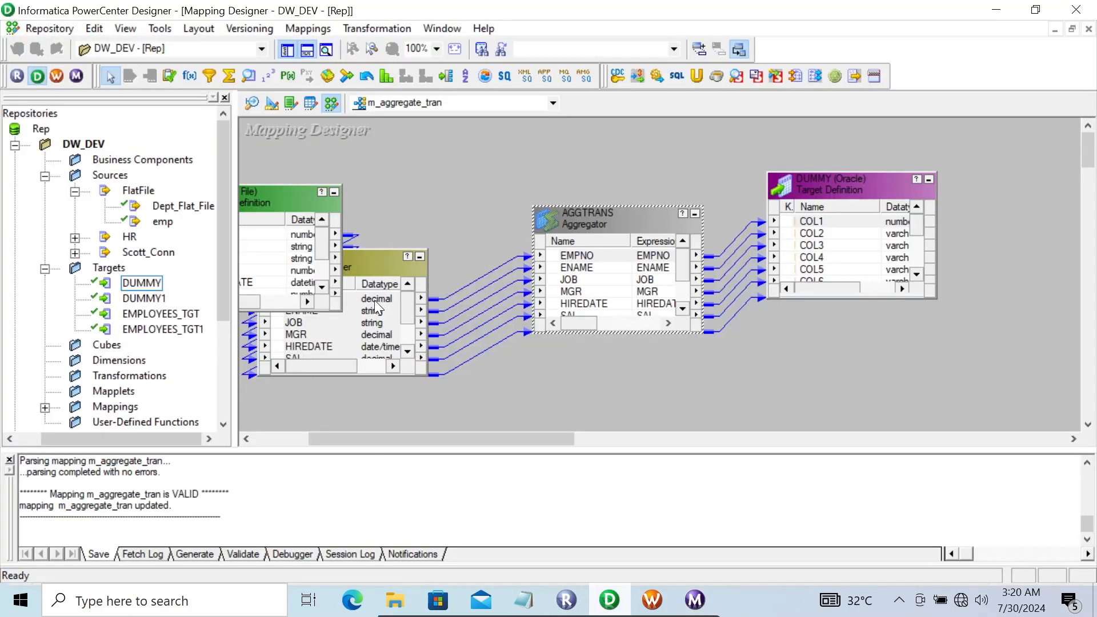
# Preview the emp.csv rows and widen the grid to show every column
pyautogui.rightClick(272, 194)
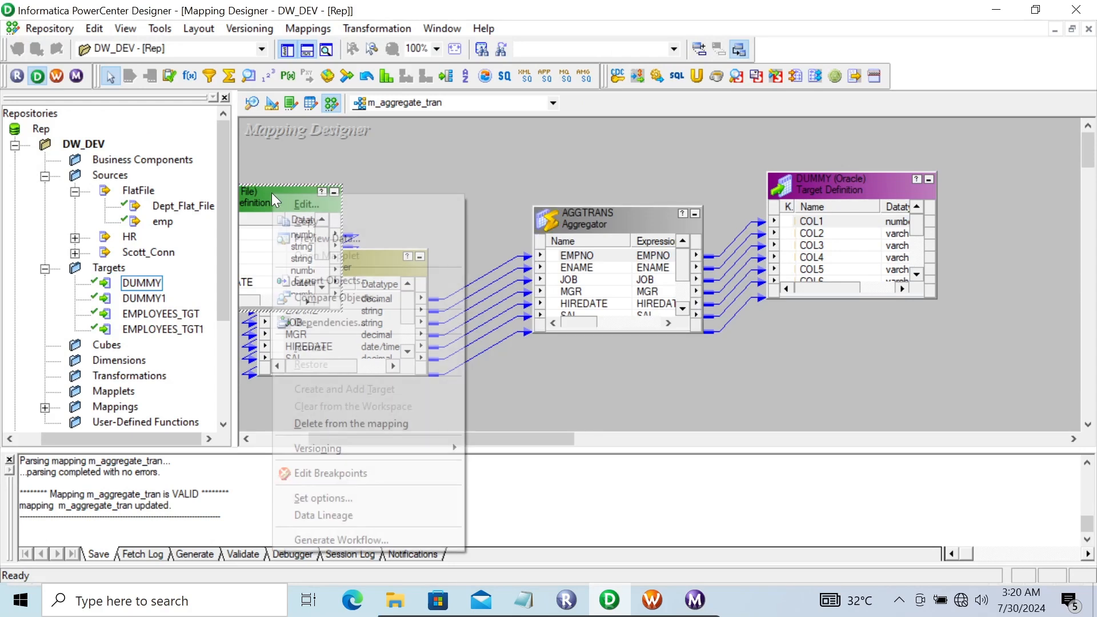
pyautogui.click(313, 236)
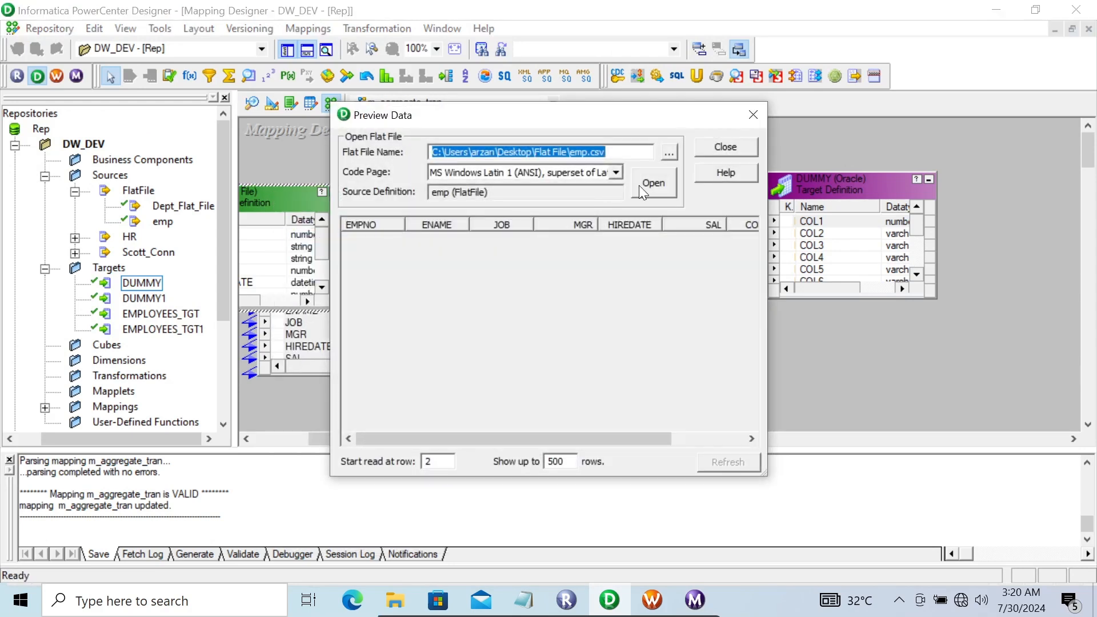
pyautogui.click(649, 187)
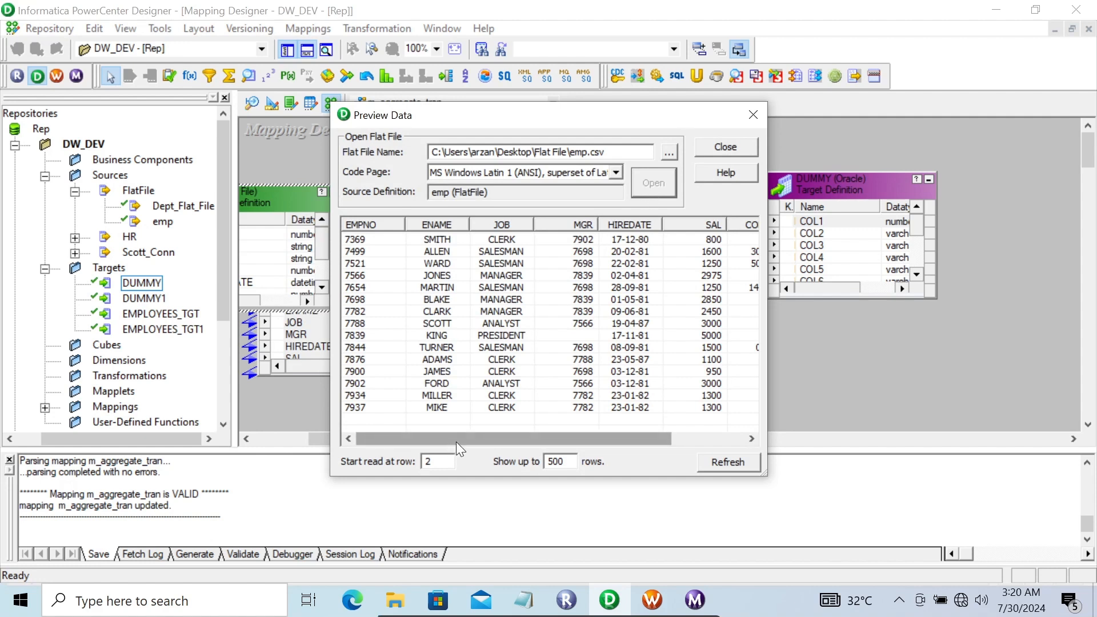
pyautogui.moveTo(462, 436); pyautogui.dragTo(567, 448)
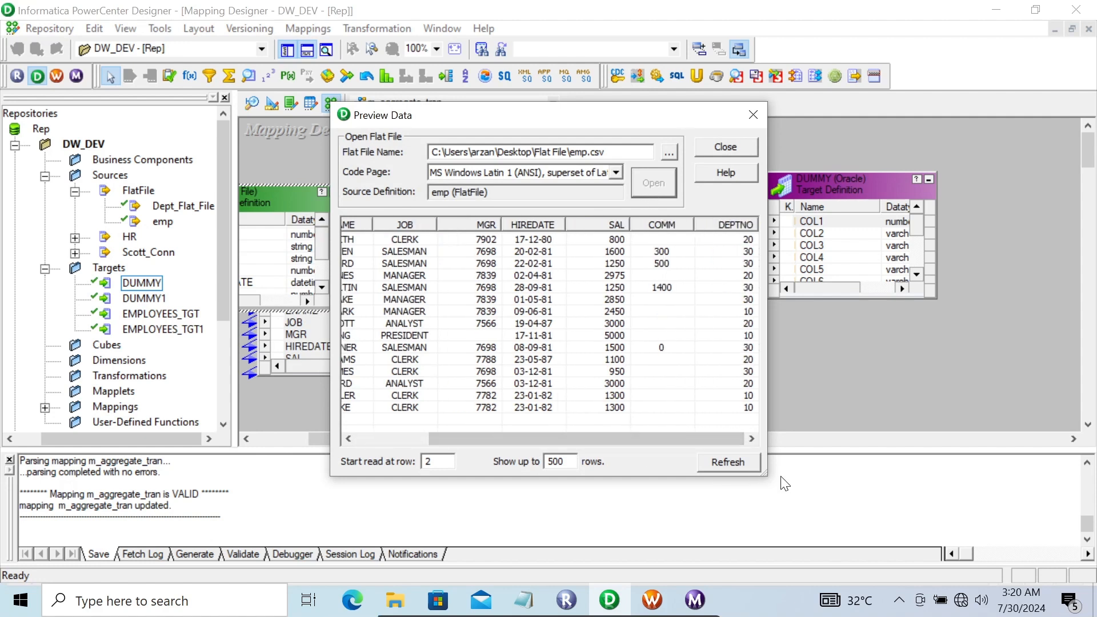
pyautogui.moveTo(771, 475); pyautogui.dragTo(944, 489)
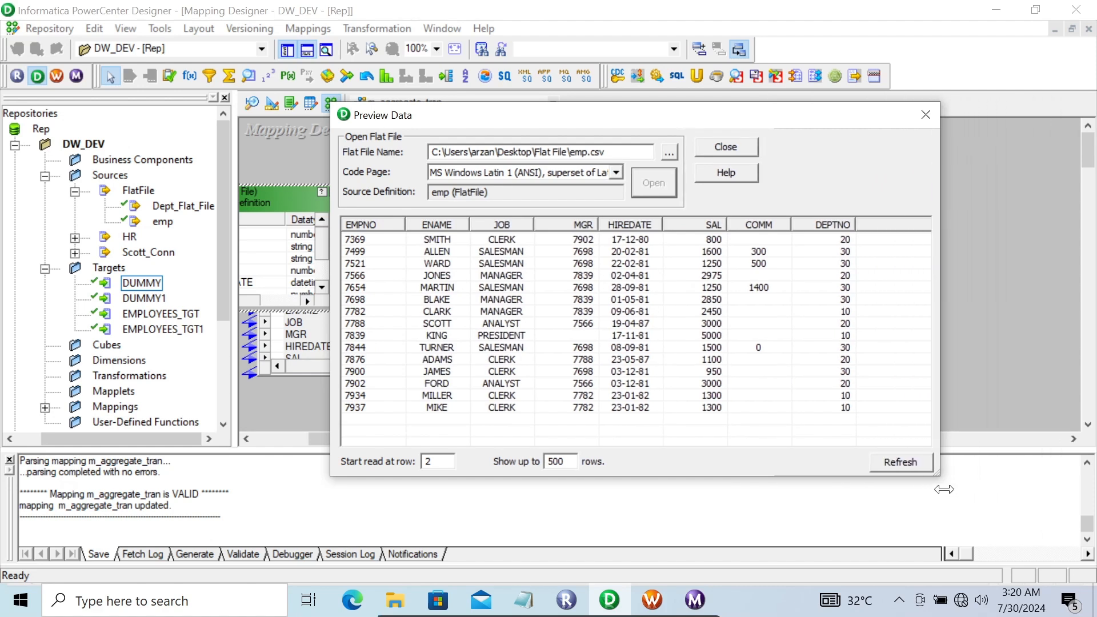
# Check the salary and department of employees 7937, 7902 and 7900, then close the preview
pyautogui.click(840, 408)
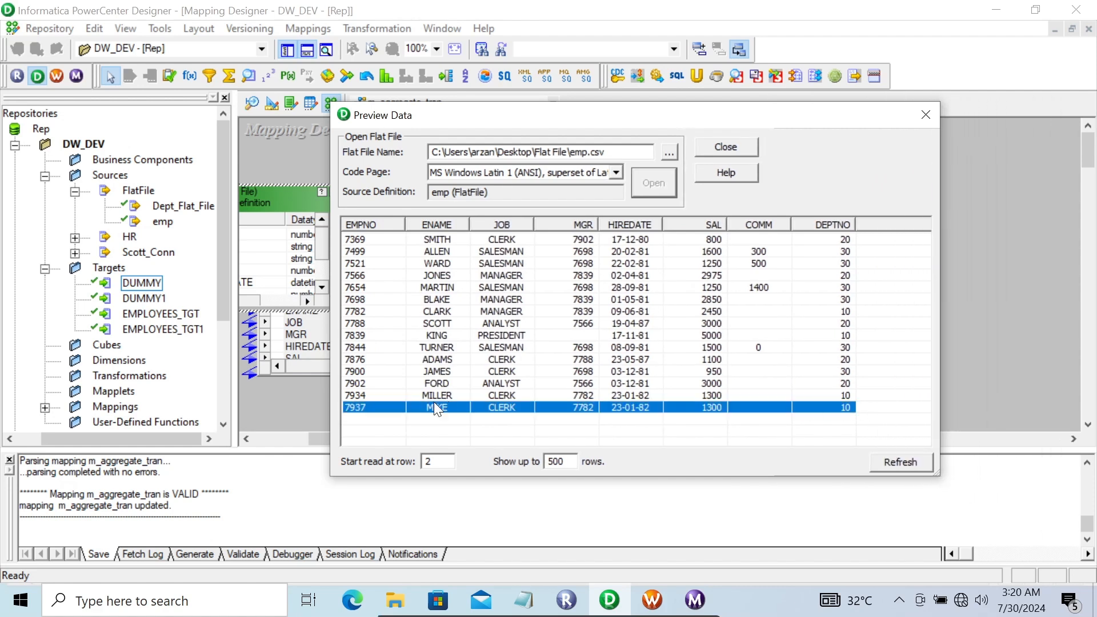
pyautogui.click(840, 385)
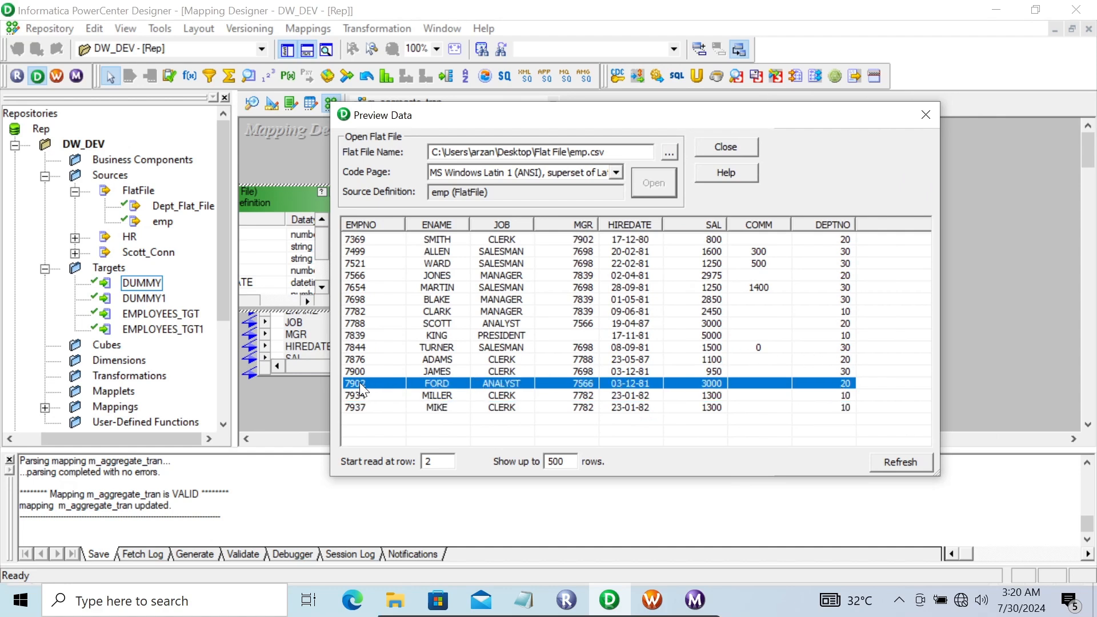
pyautogui.click(844, 370)
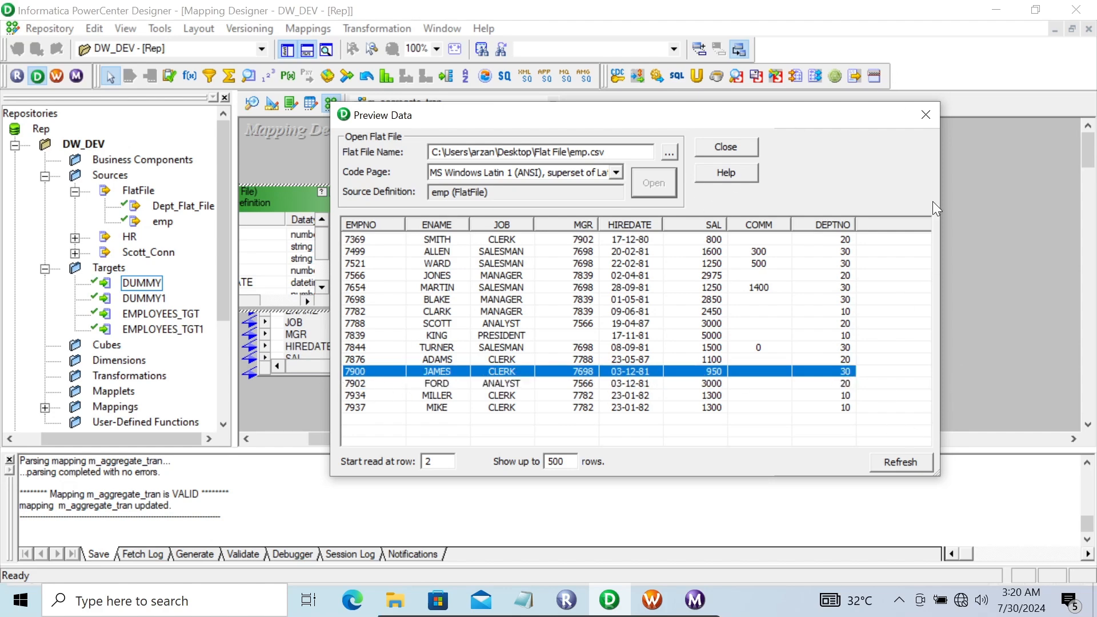
pyautogui.click(924, 115)
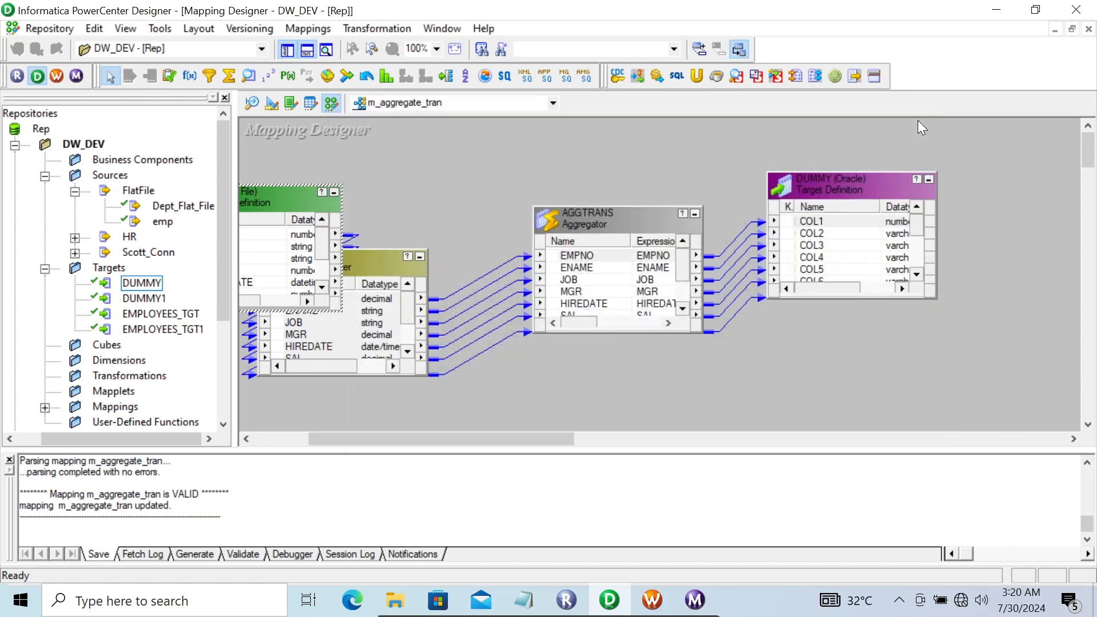
pyautogui.rightClick(824, 187)
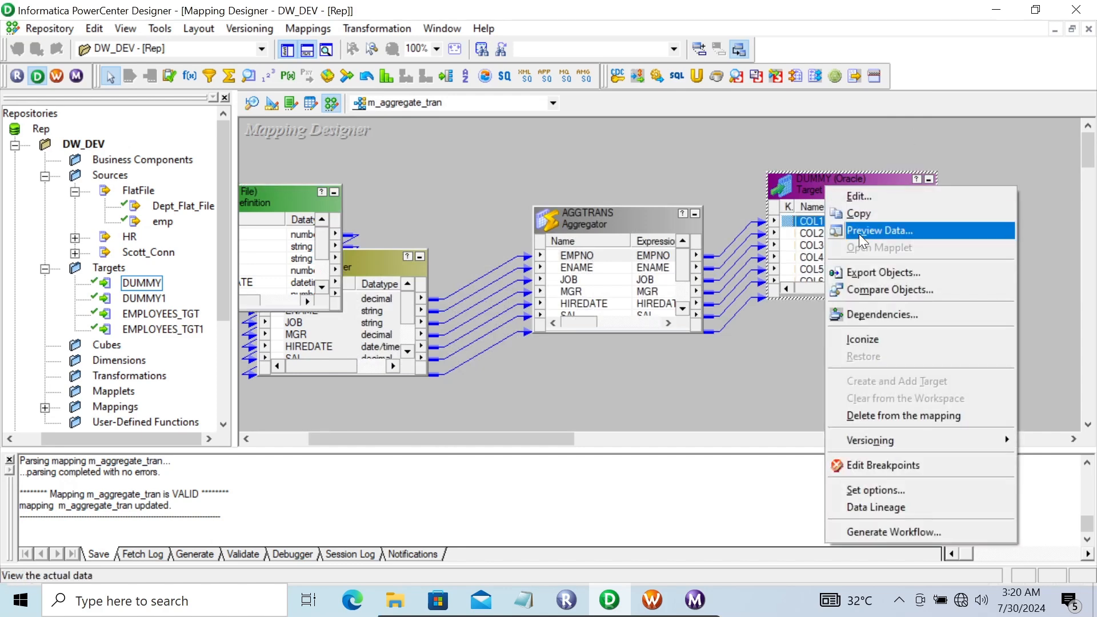
pyautogui.click(859, 230)
pyautogui.click(452, 212)
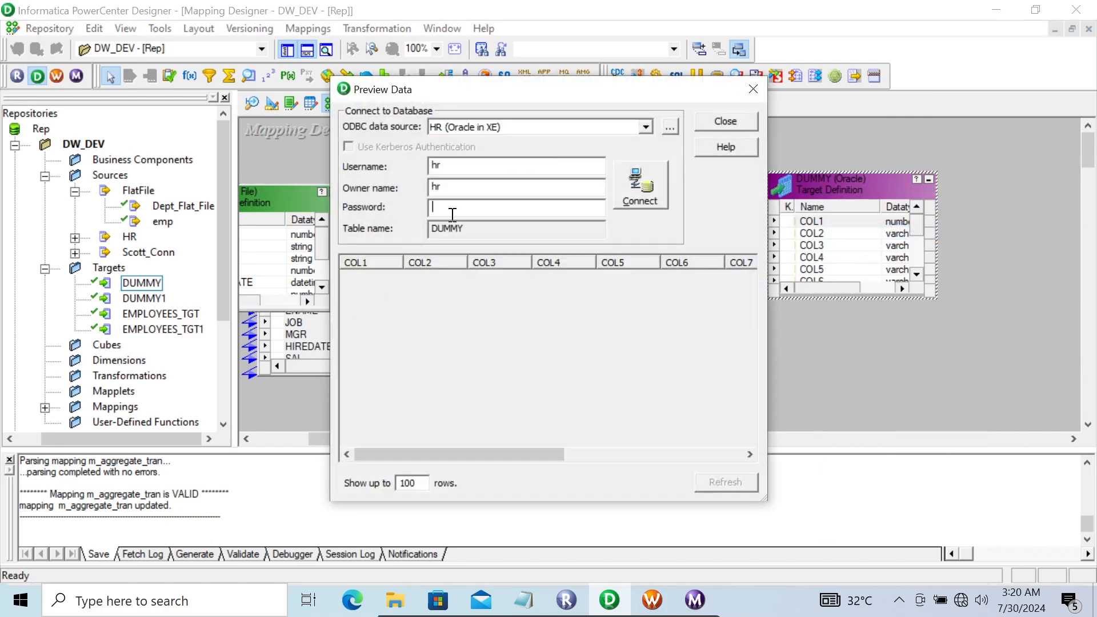
pyautogui.write('hr')
pyautogui.press('Return')
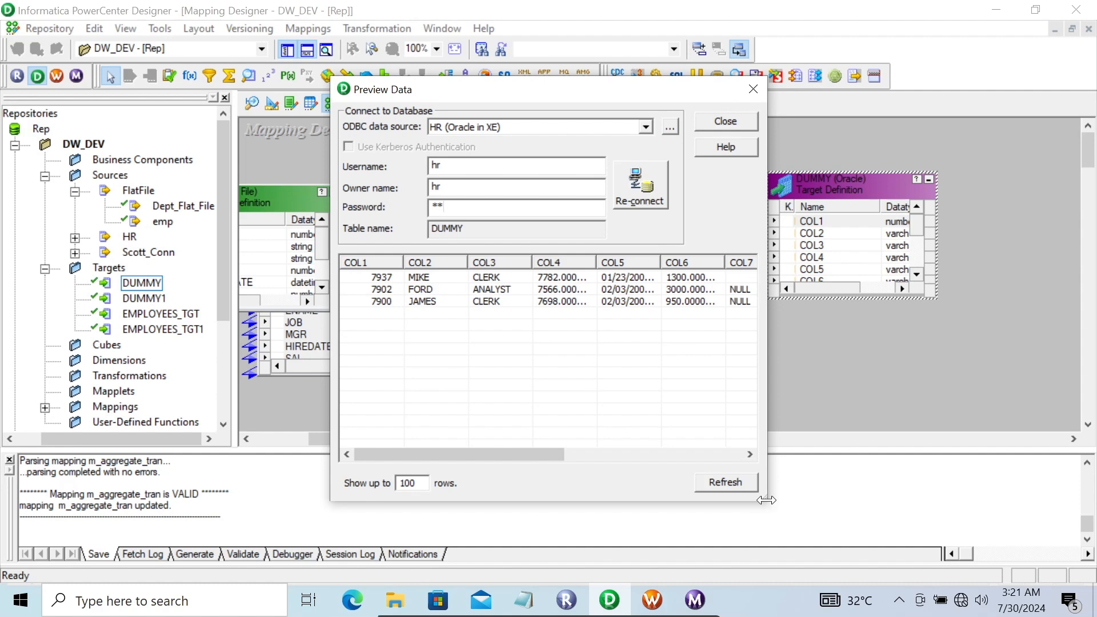
pyautogui.moveTo(766, 500); pyautogui.dragTo(952, 501)
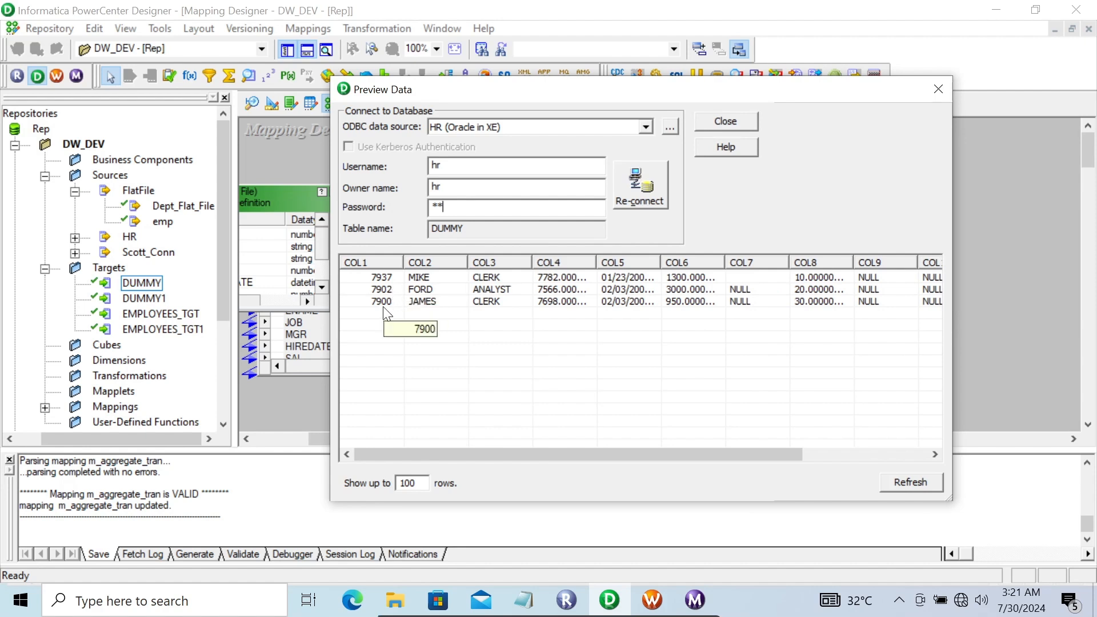
pyautogui.click(728, 121)
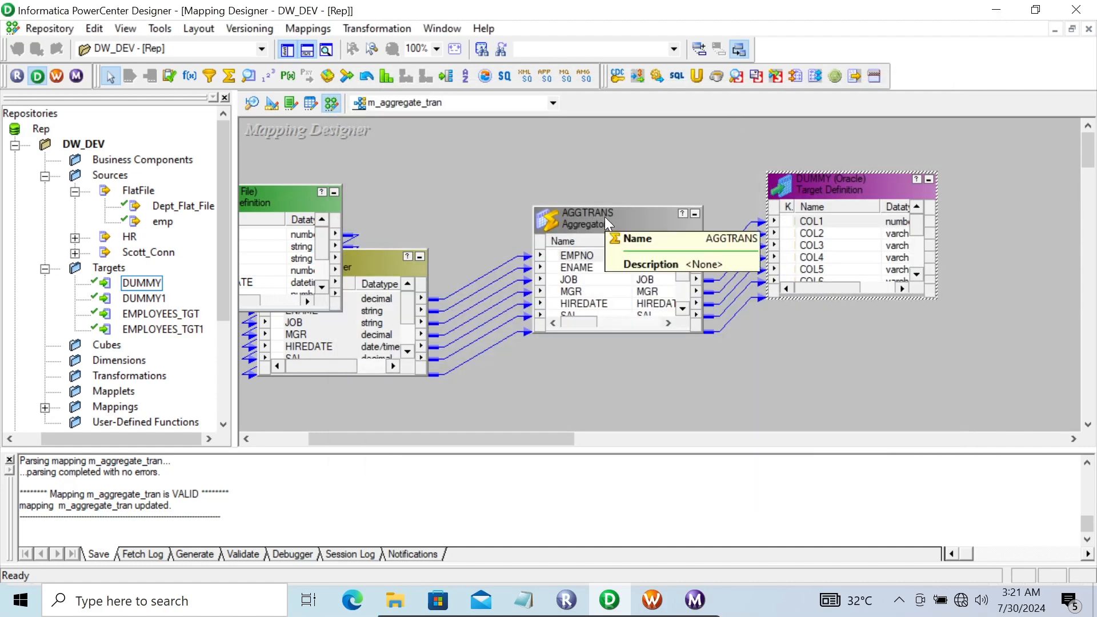
# Add a new decimal, output-only port below DEPTNO in AGGTRANS
pyautogui.doubleClick(604, 217)
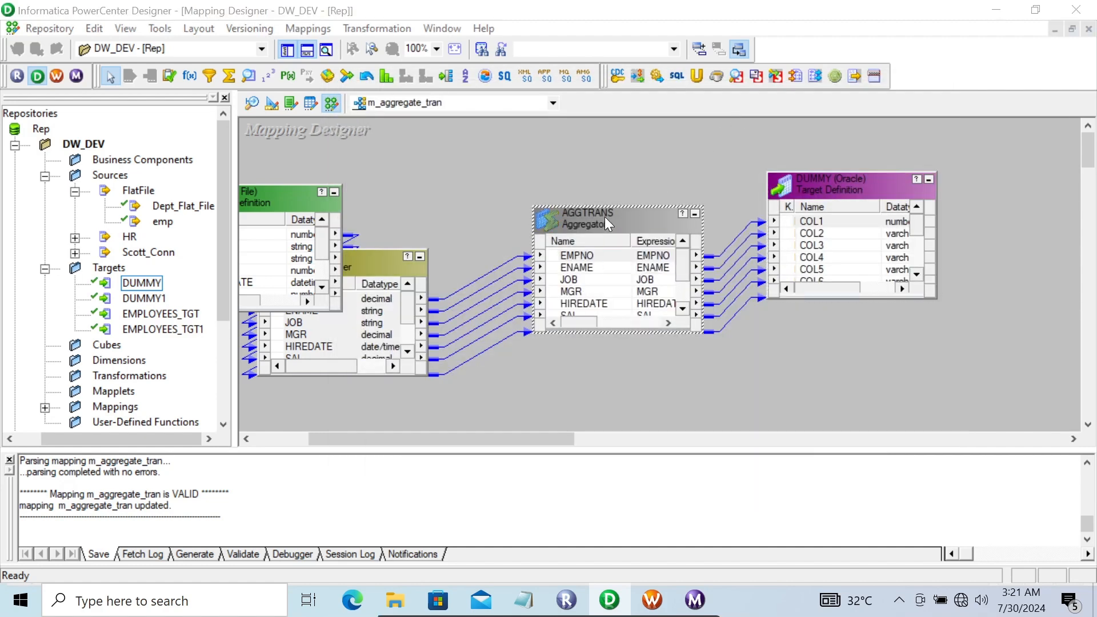
pyautogui.click(284, 161)
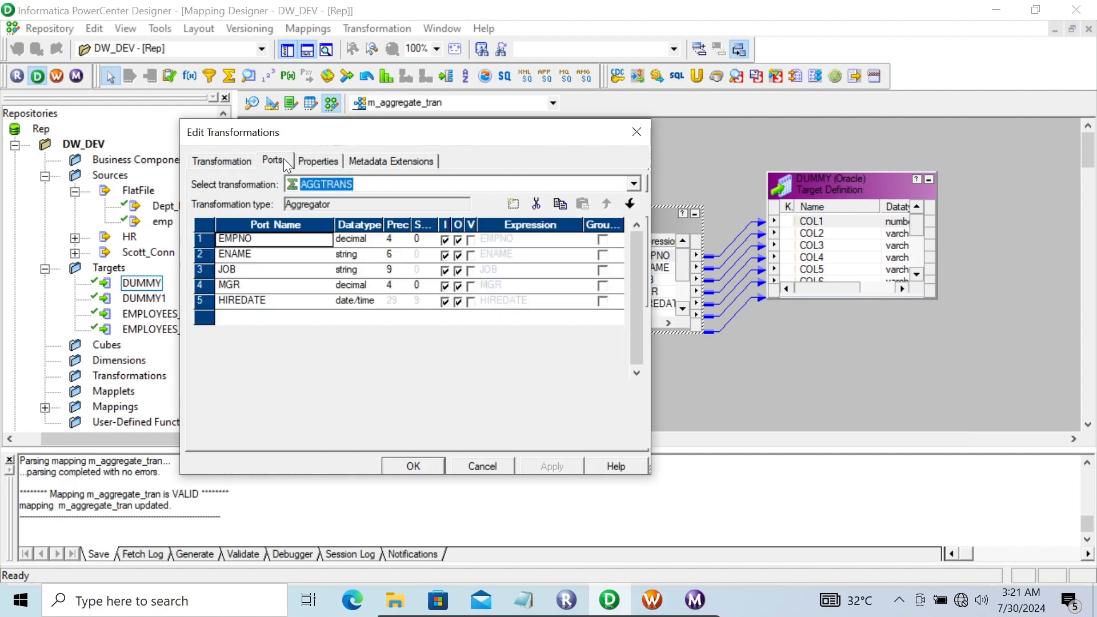
pyautogui.click(602, 347)
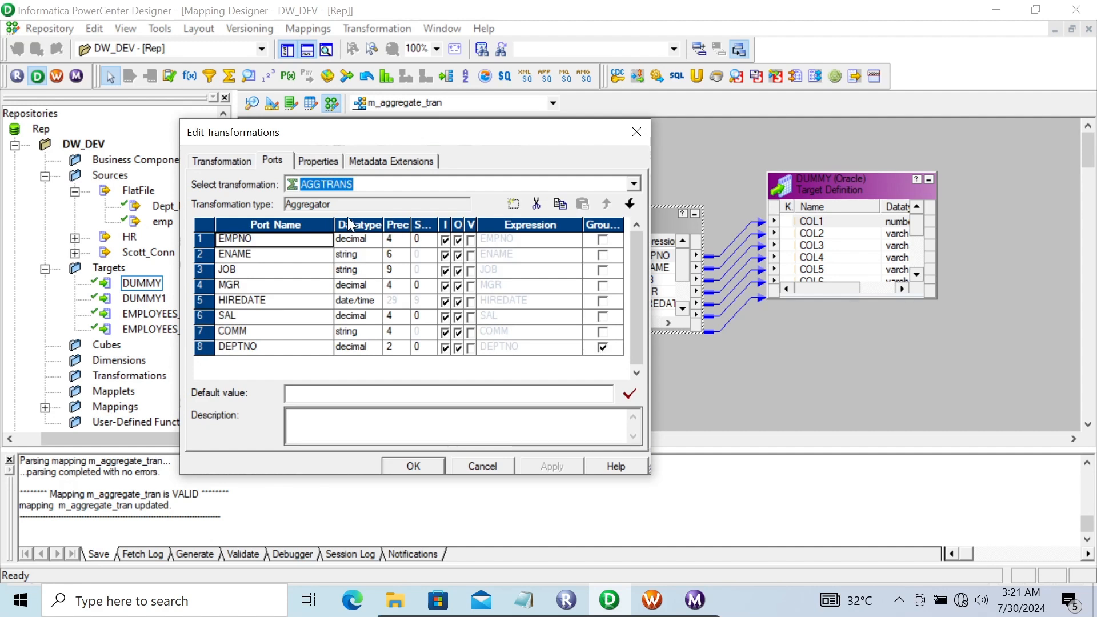
pyautogui.click(328, 346)
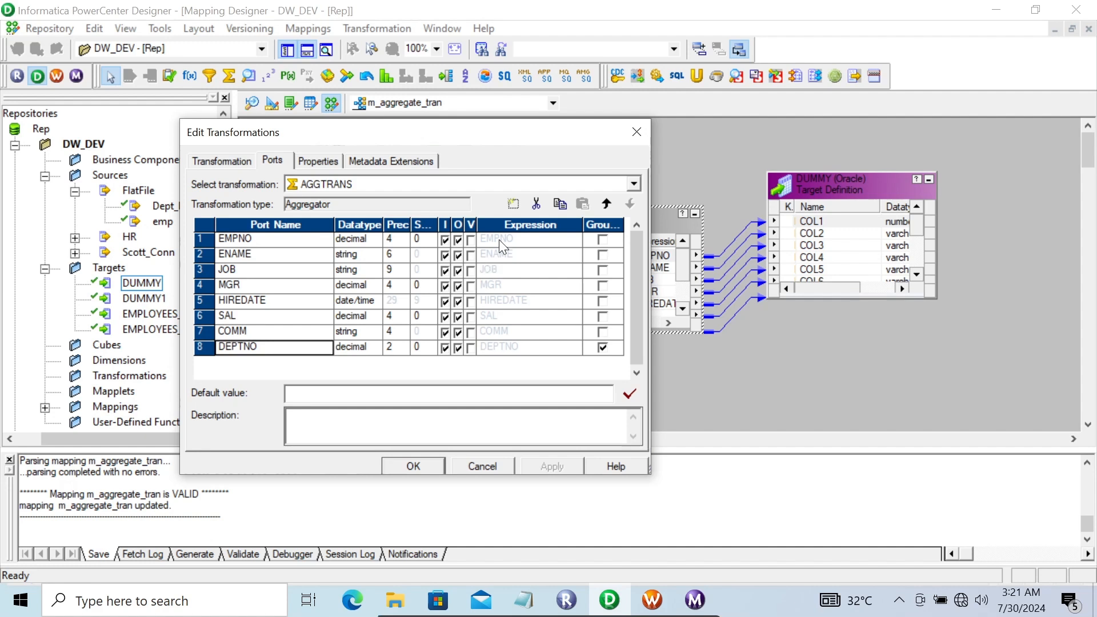
pyautogui.click(514, 204)
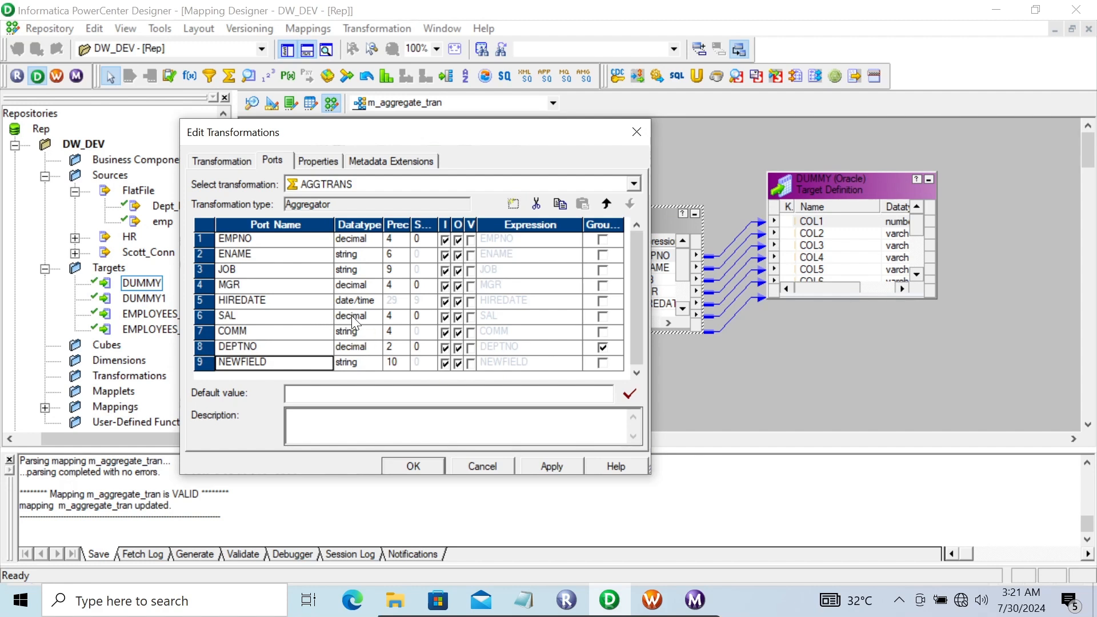
pyautogui.click(368, 367)
pyautogui.click(367, 367)
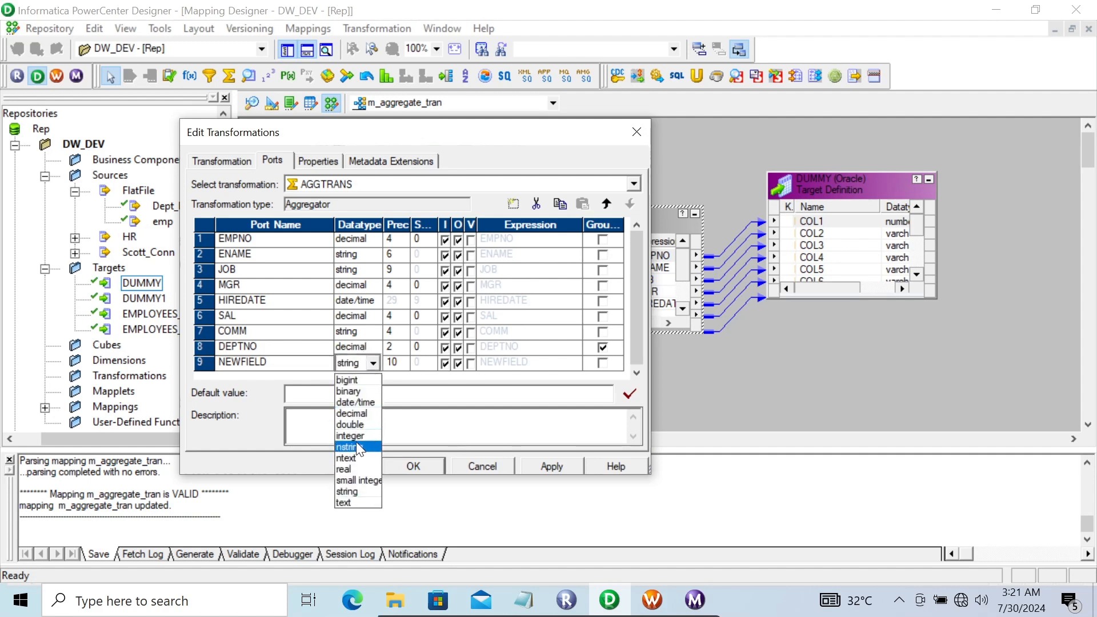
pyautogui.click(354, 414)
pyautogui.click(445, 363)
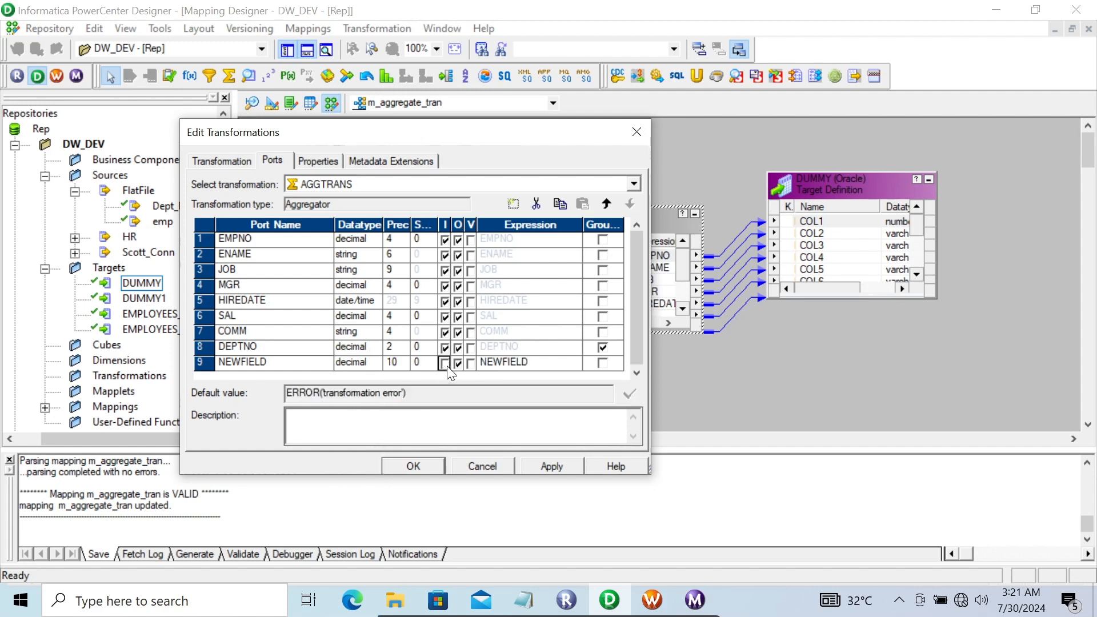
# Name the new port Max_sal and untick SAL's output flag
pyautogui.click(271, 366)
pyautogui.press('BackSpace')
pyautogui.press('BackSpace')
pyautogui.press('BackSpace')
pyautogui.press('BackSpace')
pyautogui.press('BackSpace')
pyautogui.press('BackSpace')
pyautogui.press('BackSpace')
pyautogui.press('BackSpace')
pyautogui.write('Max_a')
pyautogui.press('BackSpace')
pyautogui.write('sal')
pyautogui.click(531, 365)
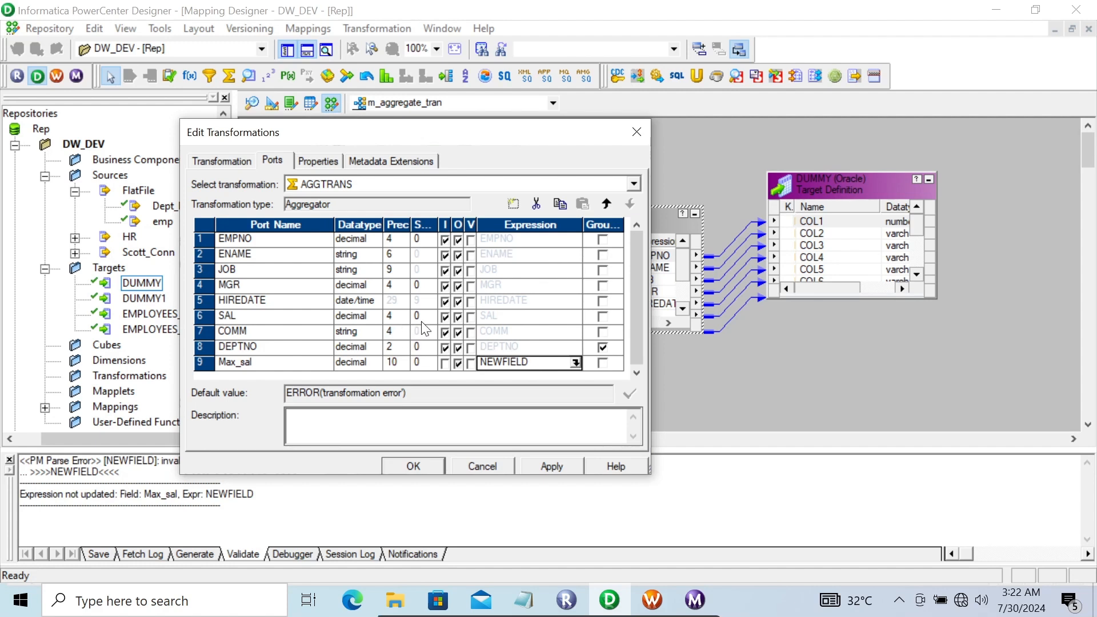
pyautogui.click(457, 317)
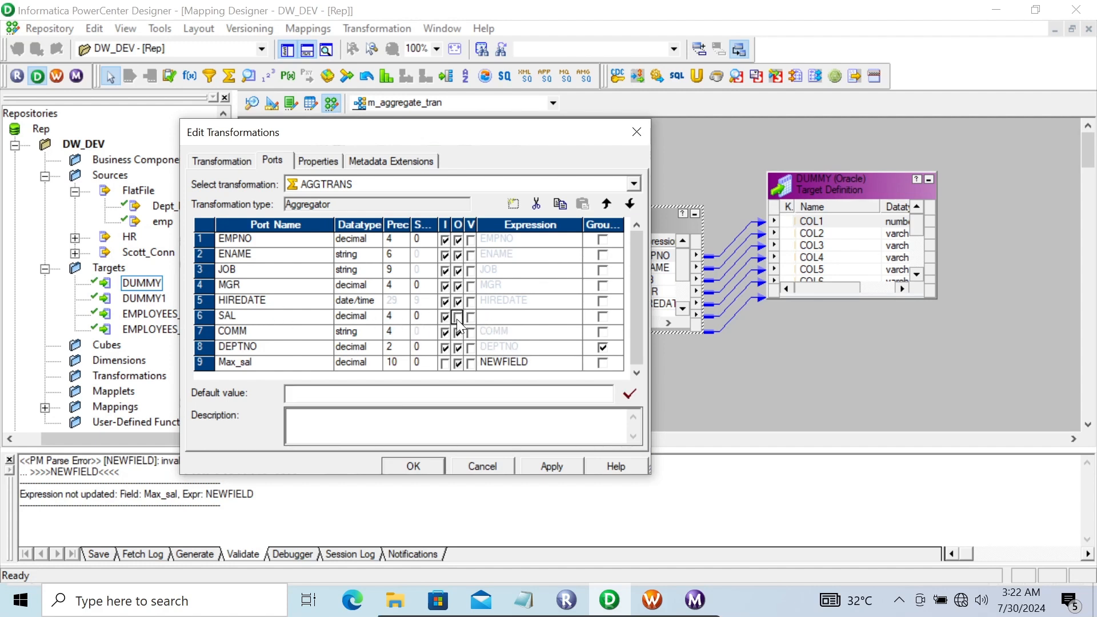
# Set Max_sal's expression to MAX(SAL) in the Expression Editor
pyautogui.click(552, 364)
pyautogui.click(576, 363)
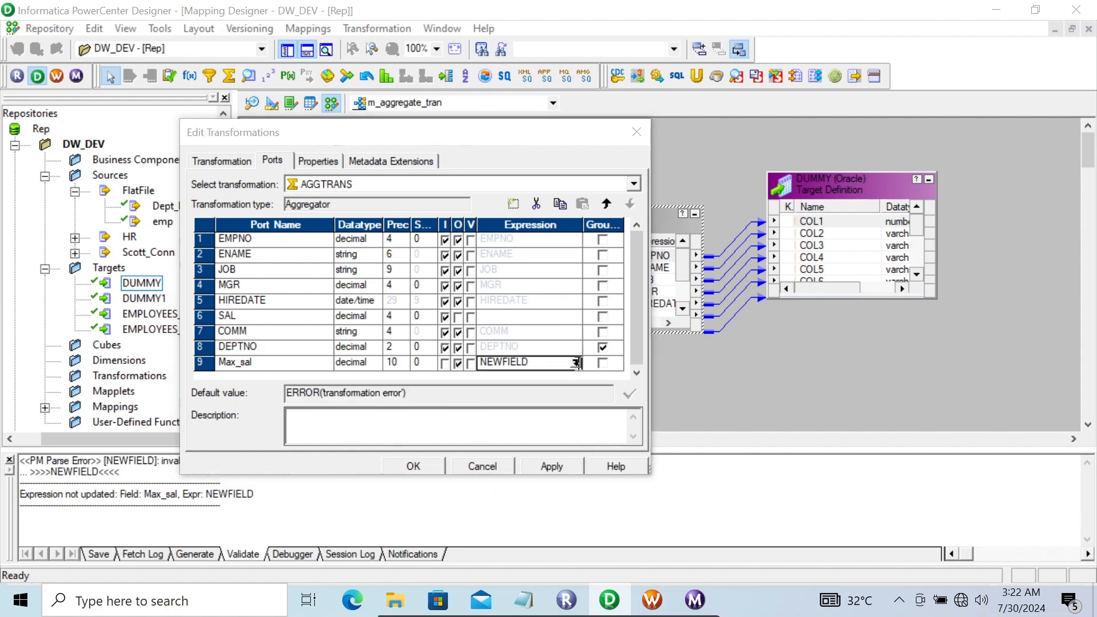
pyautogui.moveTo(688, 208); pyautogui.dragTo(552, 204)
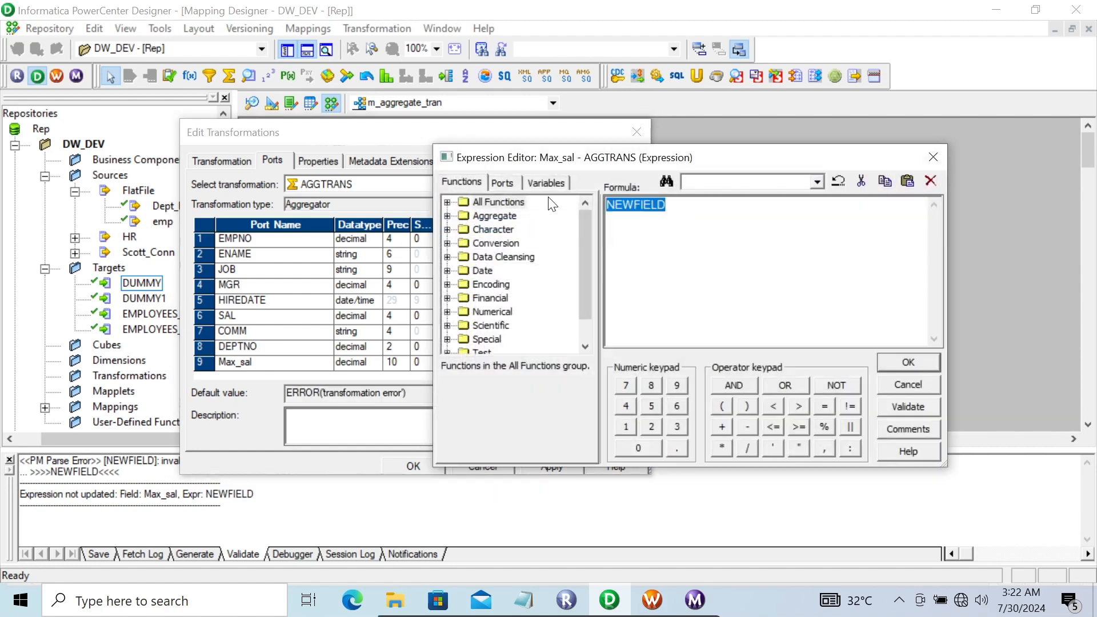
pyautogui.click(447, 216)
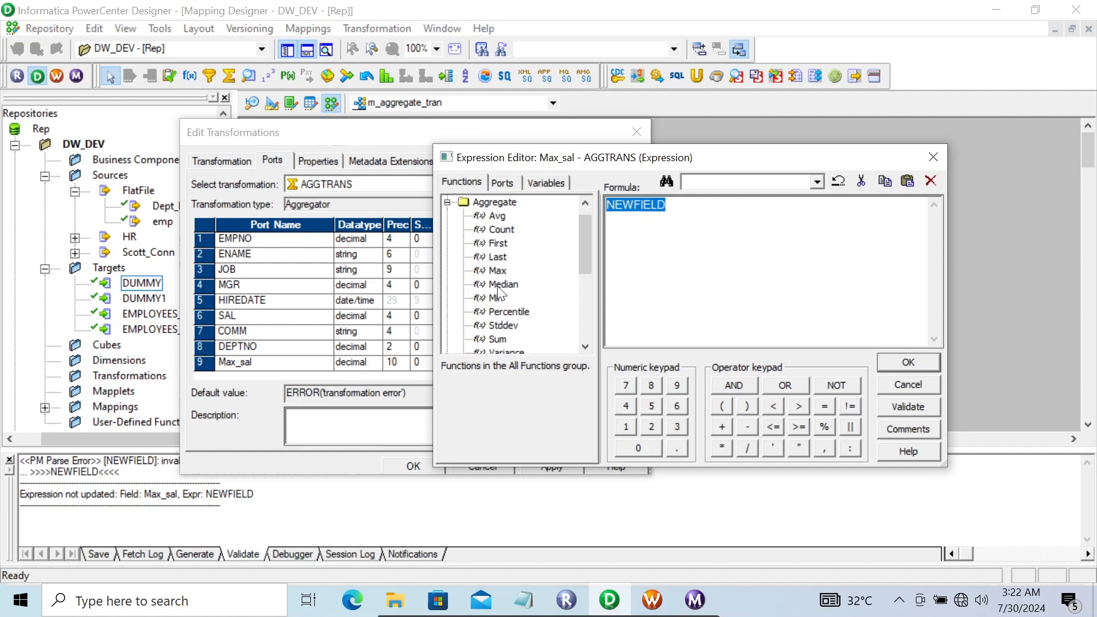
pyautogui.moveTo(585, 238)
pyautogui.mouseDown()
pyautogui.moveTo(585, 263)
pyautogui.moveTo(578, 233)
pyautogui.mouseUp()
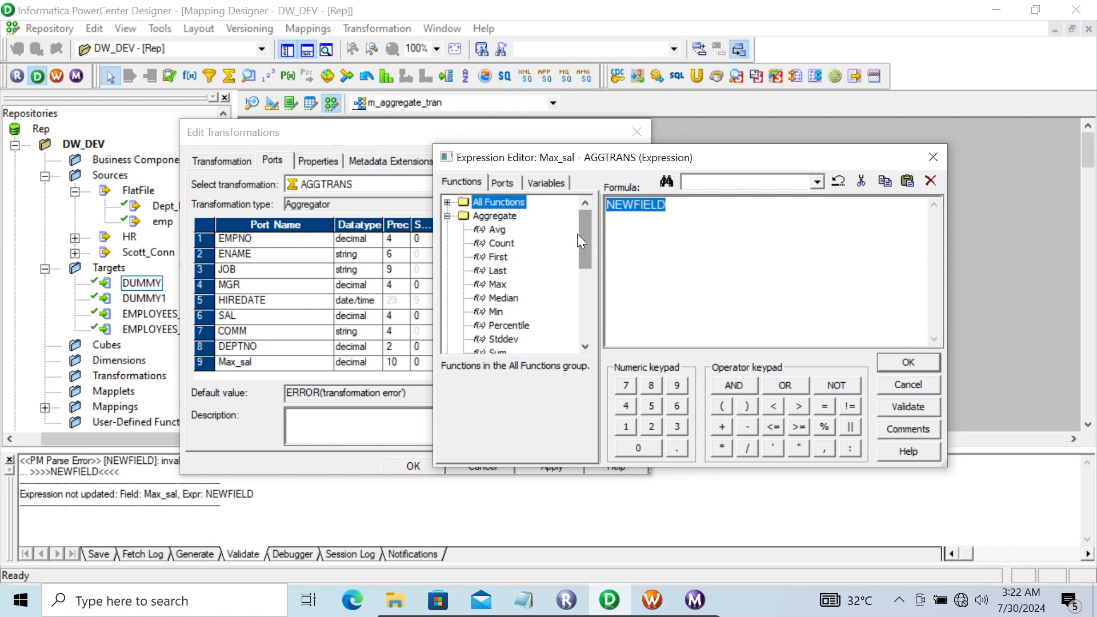
pyautogui.doubleClick(498, 286)
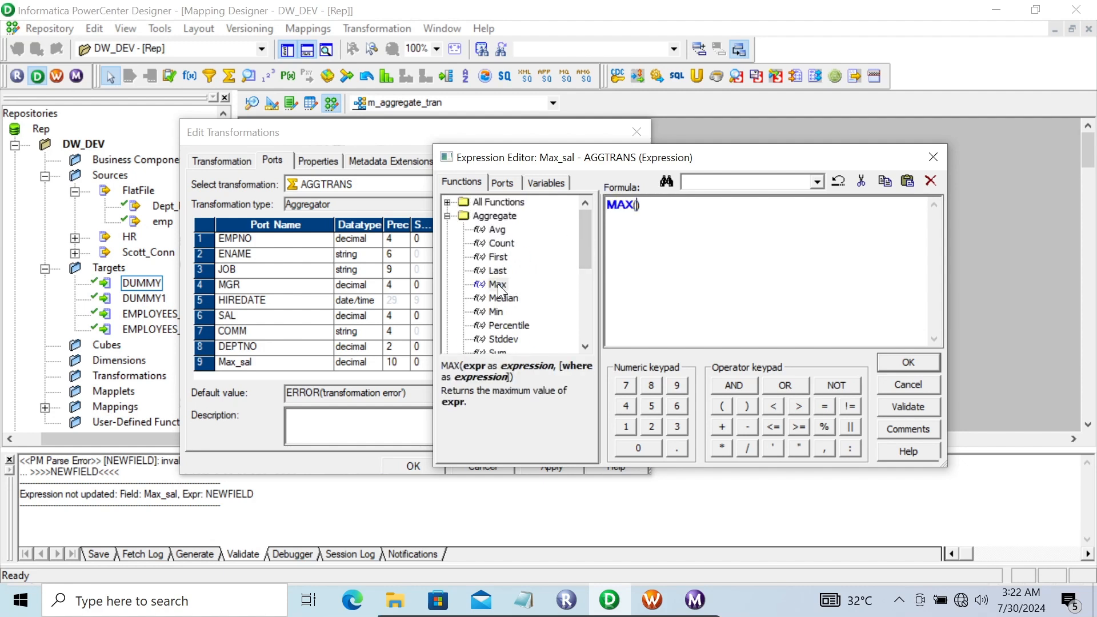
pyautogui.click(503, 183)
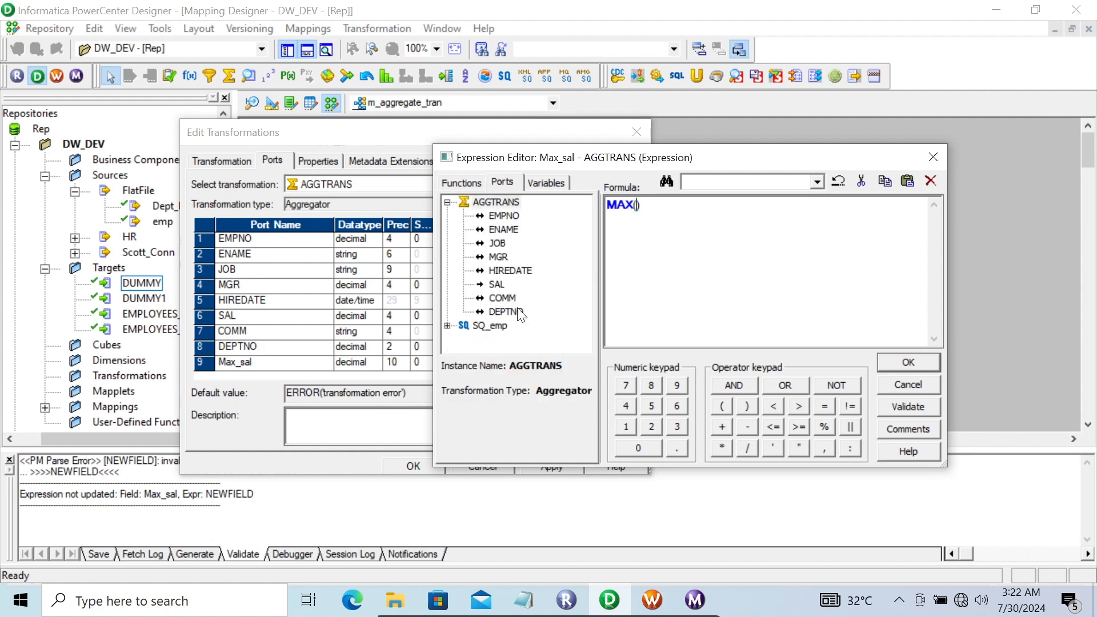
pyautogui.doubleClick(497, 285)
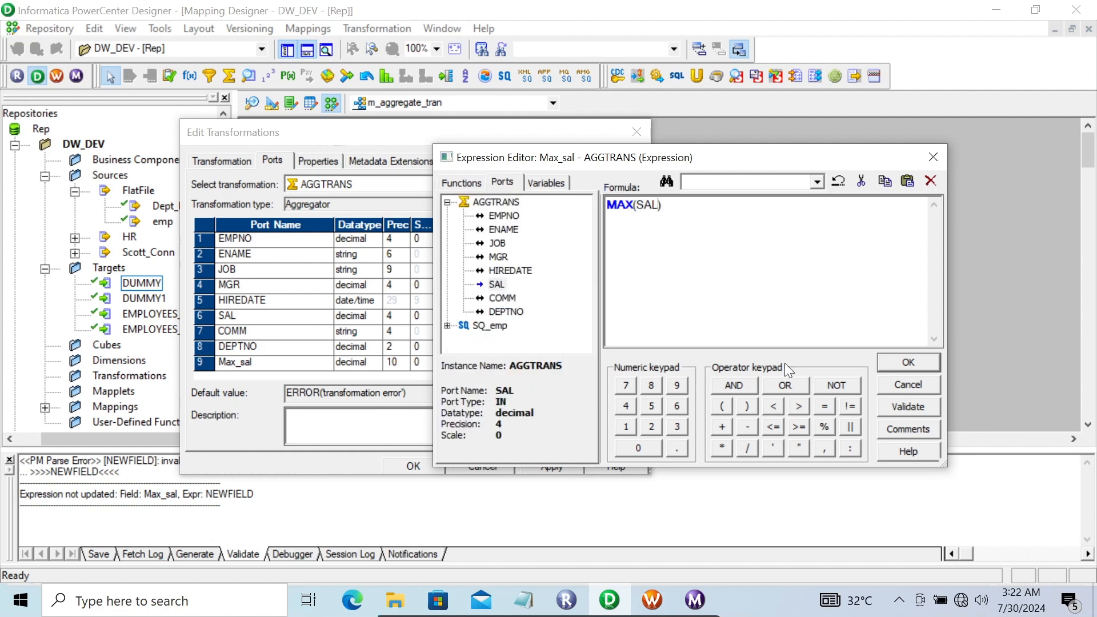
pyautogui.click(909, 364)
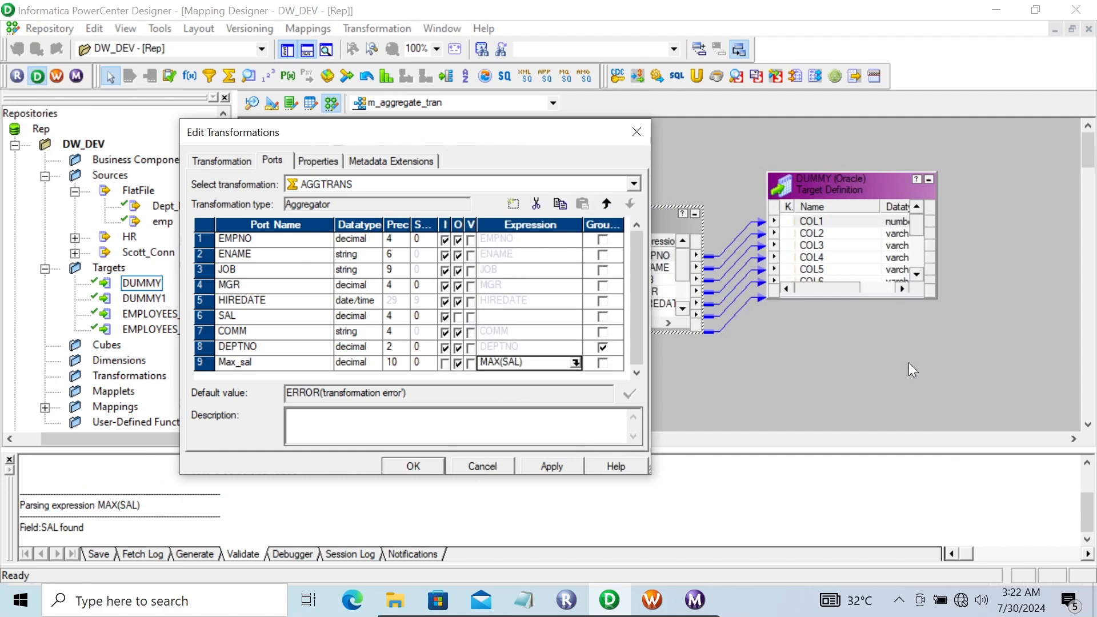
pyautogui.click(296, 365)
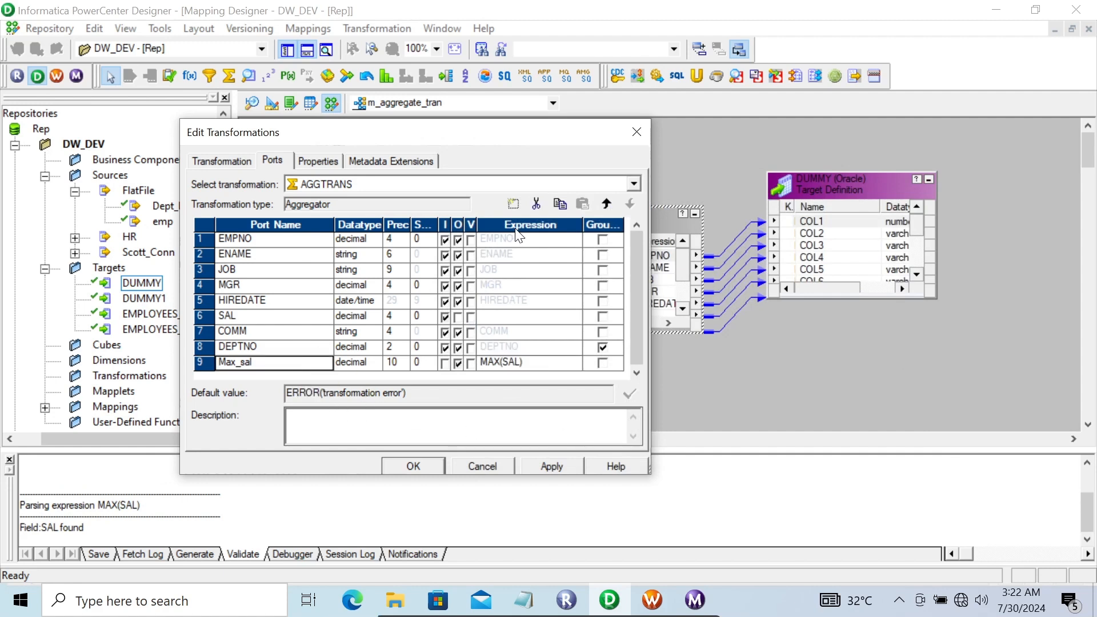
# Add two new ports, NEWFIELD and NEWFIELD1, both with decimal datatype
pyautogui.click(513, 205)
pyautogui.click(512, 205)
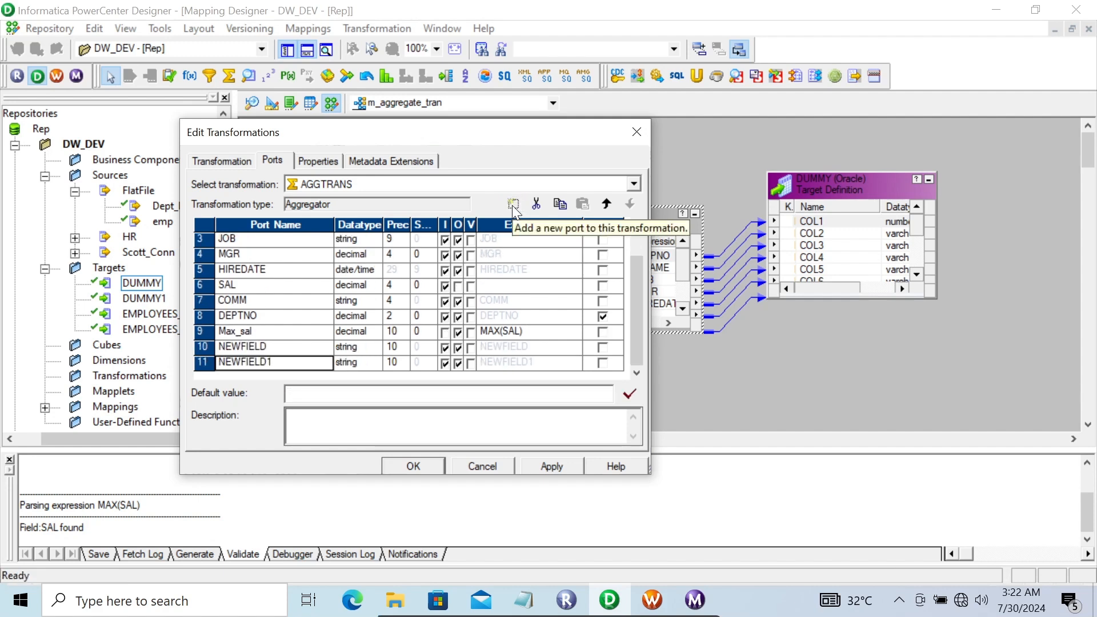
pyautogui.click(365, 348)
pyautogui.click(373, 347)
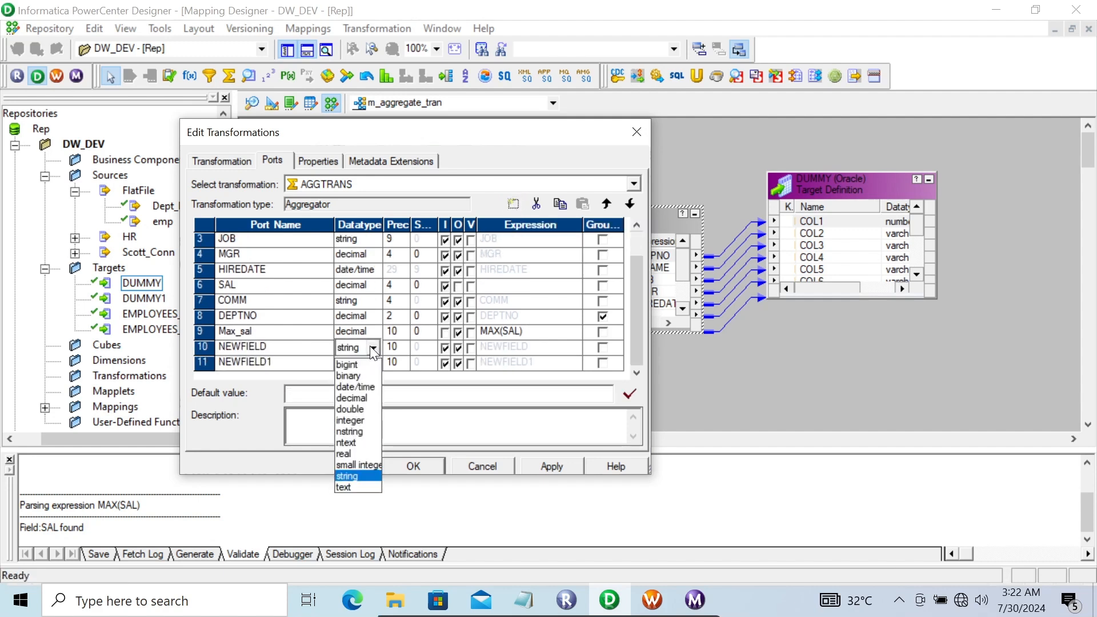
pyautogui.click(354, 398)
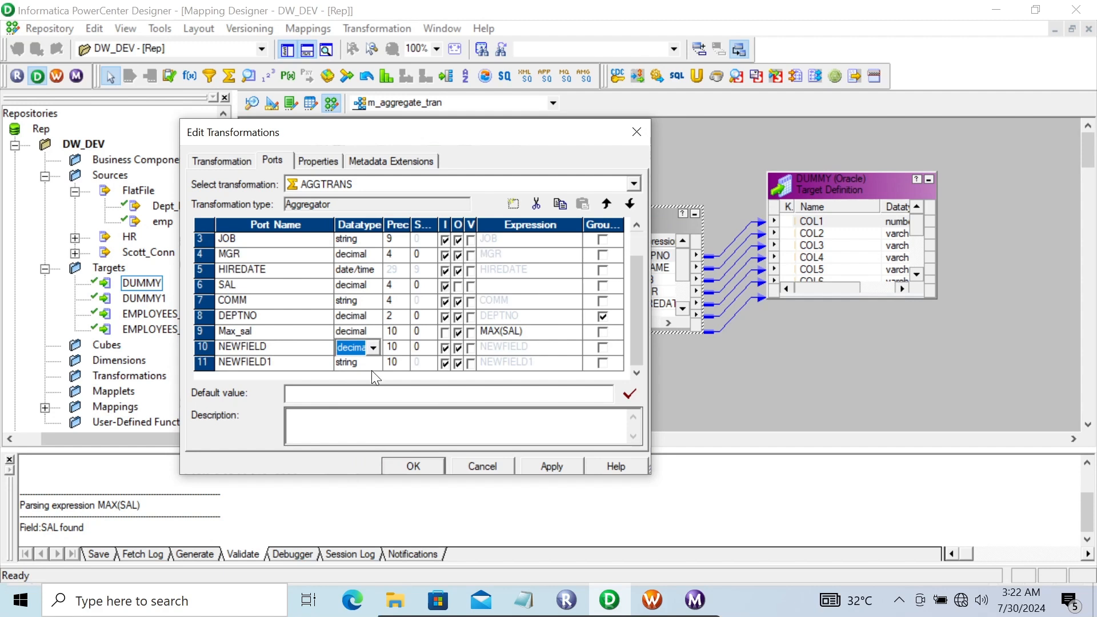
pyautogui.click(371, 367)
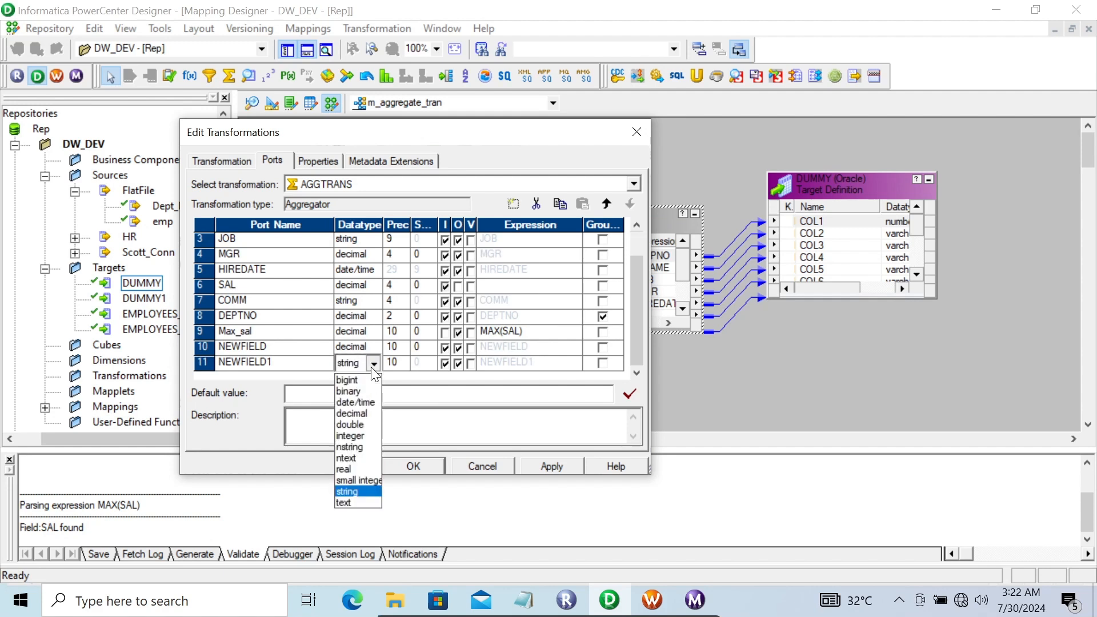
pyautogui.click(358, 413)
# Rename NEWFIELD to Avg_Sal and make it output-only
pyautogui.click(270, 346)
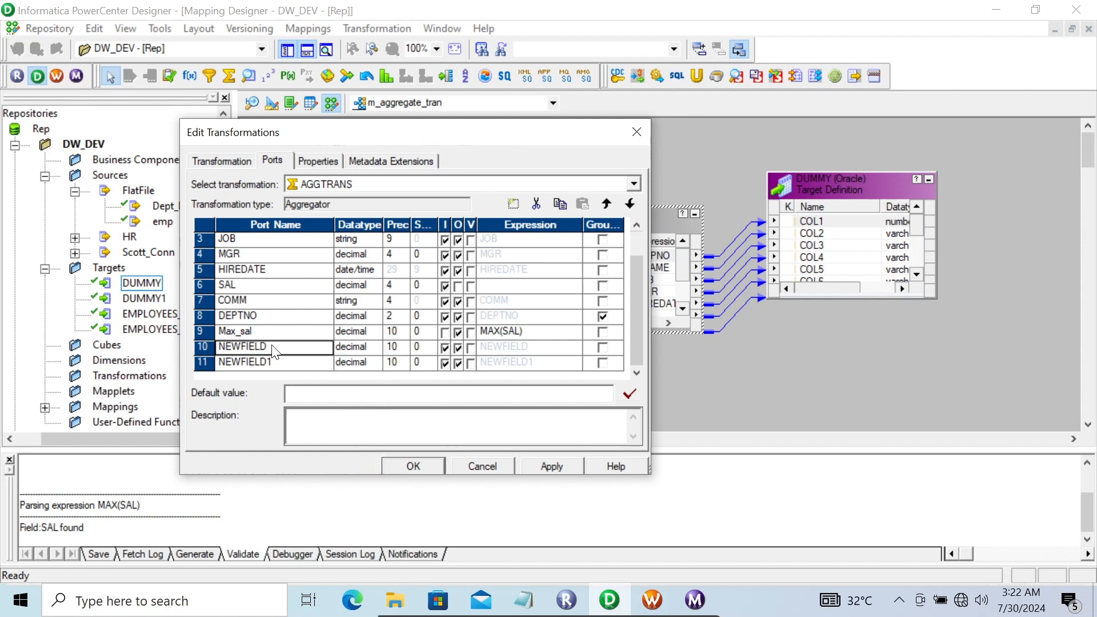
pyautogui.click(270, 347)
pyautogui.press('BackSpace')
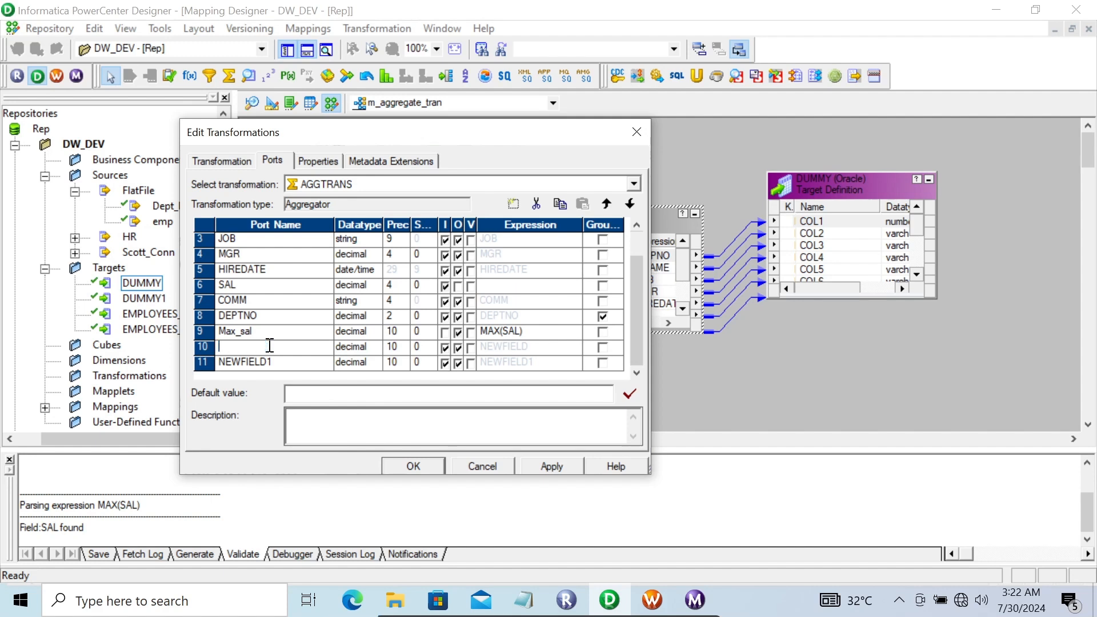
pyautogui.write('Avg_Sal')
pyautogui.click(445, 349)
pyautogui.click(445, 348)
# Set Avg_Sal's expression to AVG(SAL) in the Expression Editor
pyautogui.click(550, 348)
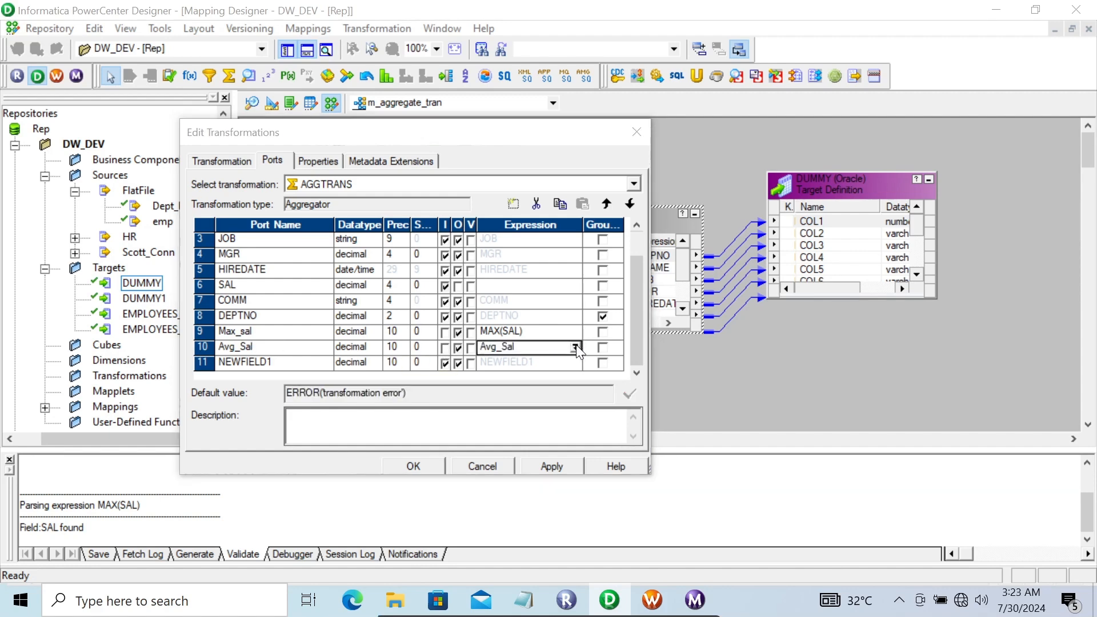
pyautogui.click(576, 347)
pyautogui.moveTo(671, 209); pyautogui.dragTo(553, 186)
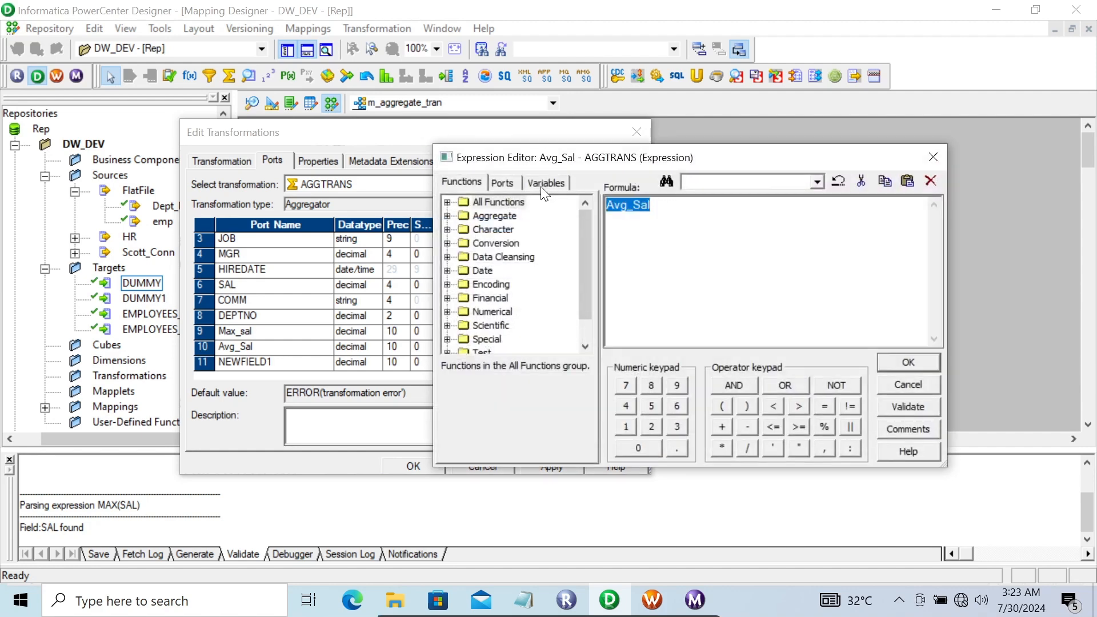
pyautogui.click(501, 184)
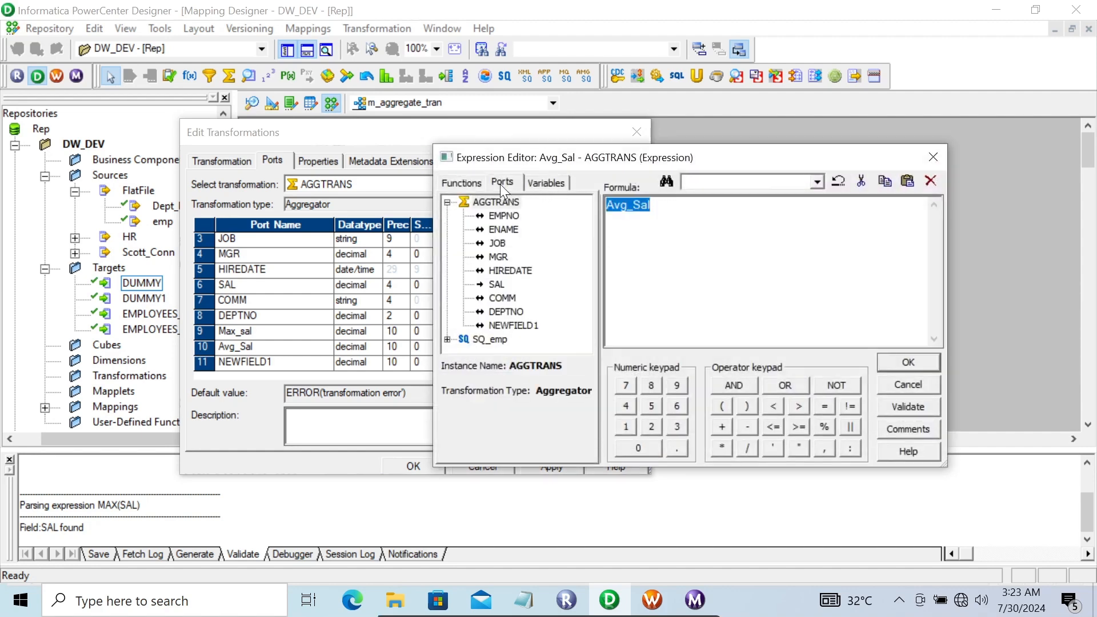
pyautogui.click(464, 180)
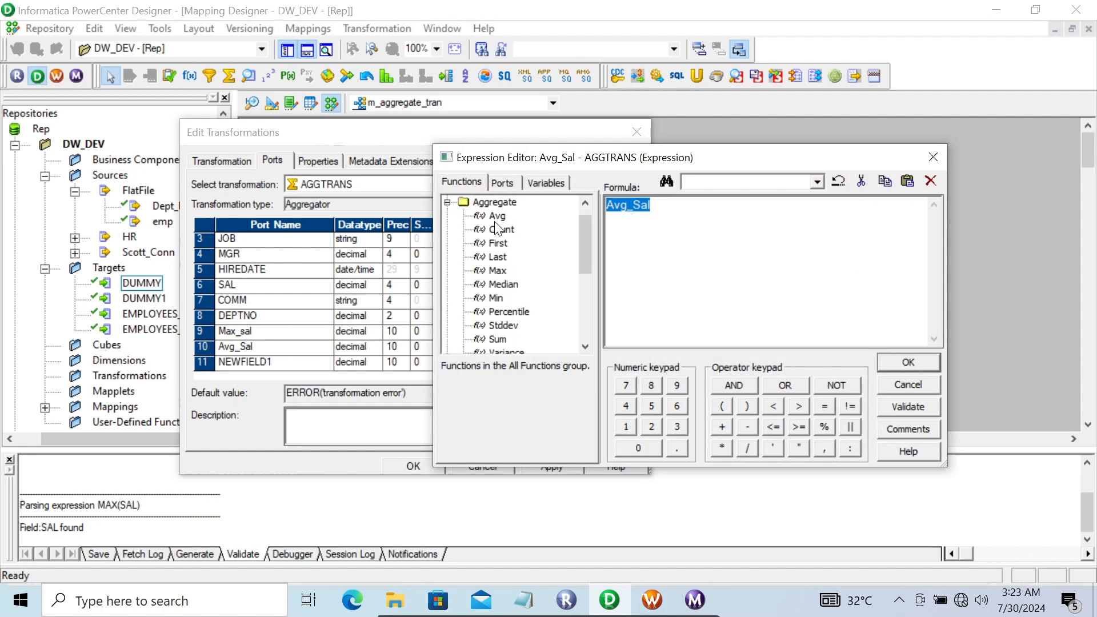
pyautogui.doubleClick(496, 215)
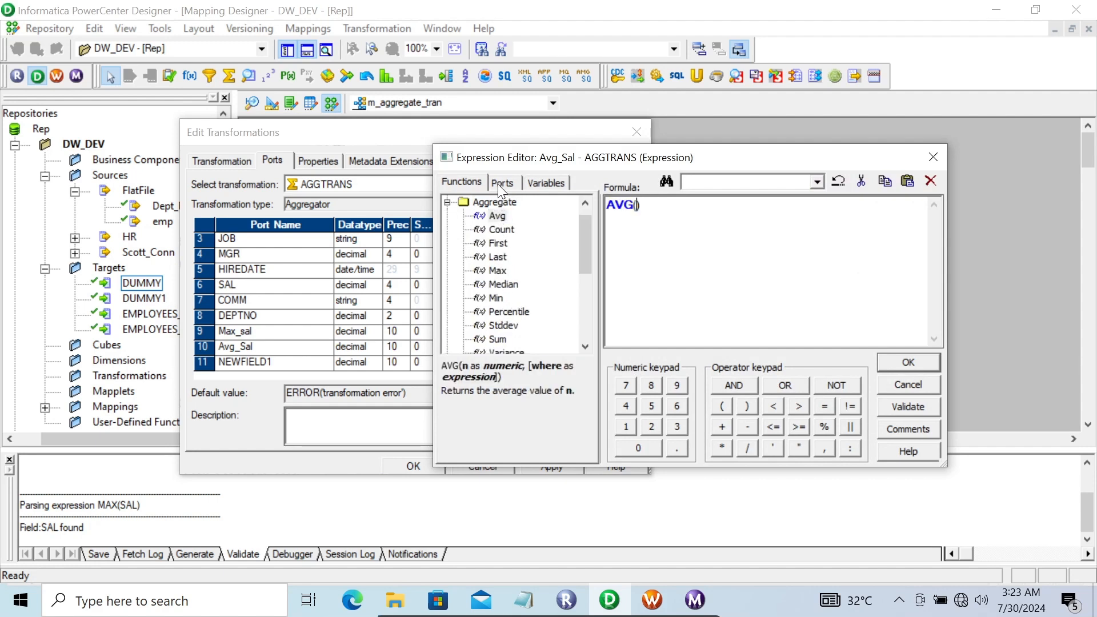
pyautogui.click(498, 184)
pyautogui.doubleClick(497, 286)
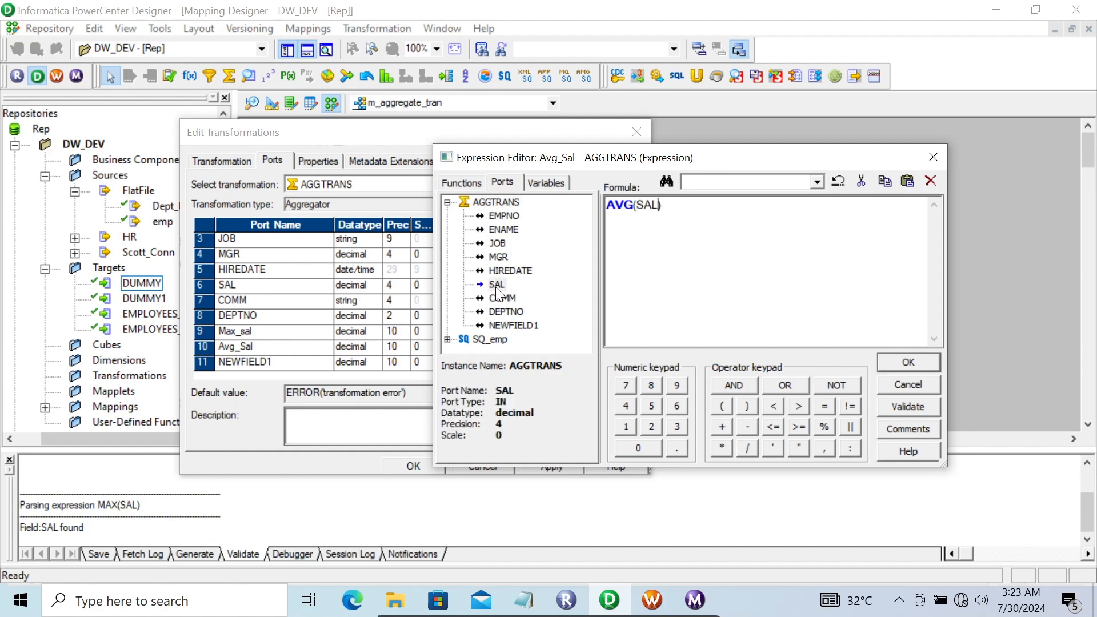
pyautogui.click(883, 362)
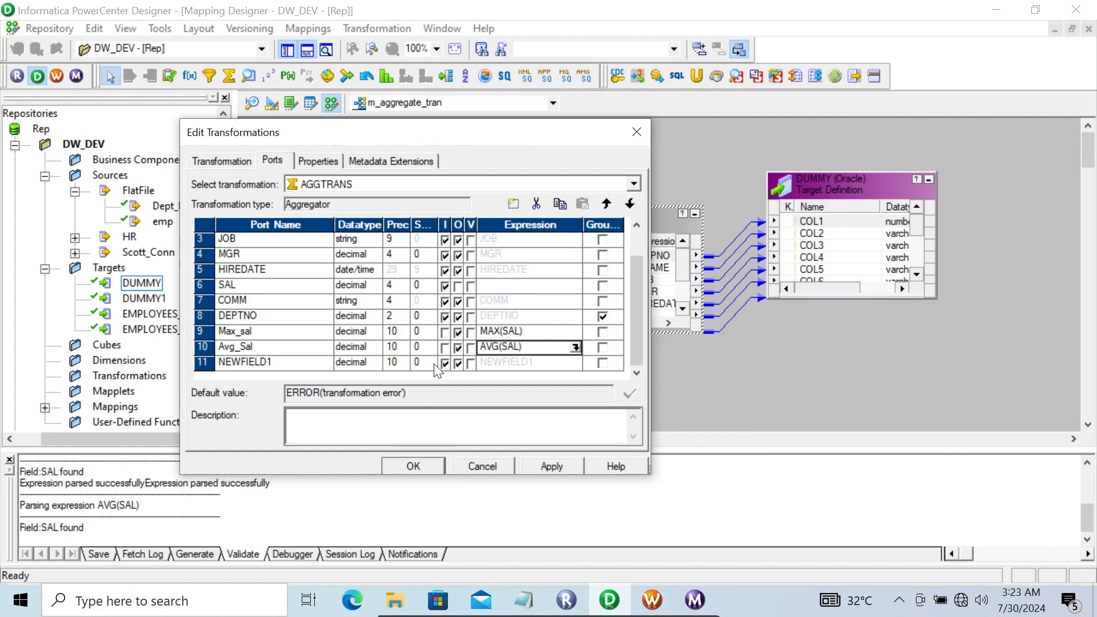
pyautogui.click(277, 361)
# Rename NEWFIELD1 to sum_sal, keep it decimal, and make it an output-only port
pyautogui.press('BackSpace')
pyautogui.press('BackSpace')
pyautogui.press('BackSpace')
pyautogui.press('BackSpace')
pyautogui.press('BackSpace')
pyautogui.press('BackSpace')
pyautogui.press('BackSpace')
pyautogui.press('BackSpace')
pyautogui.press('BackSpace')
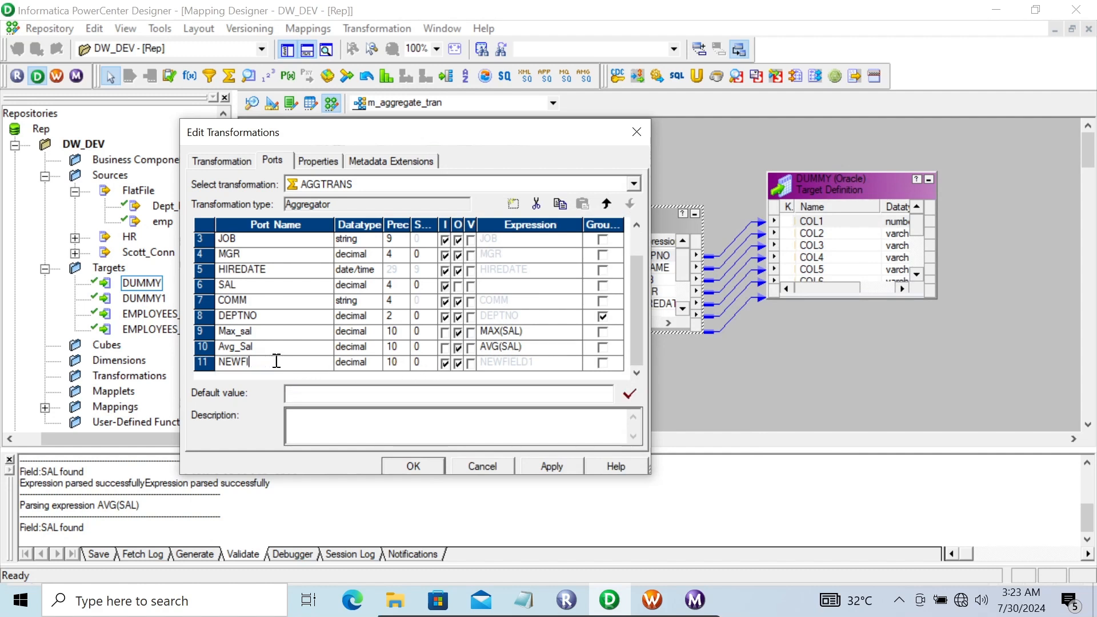
pyautogui.write('sum_sal')
pyautogui.click(375, 363)
pyautogui.click(374, 363)
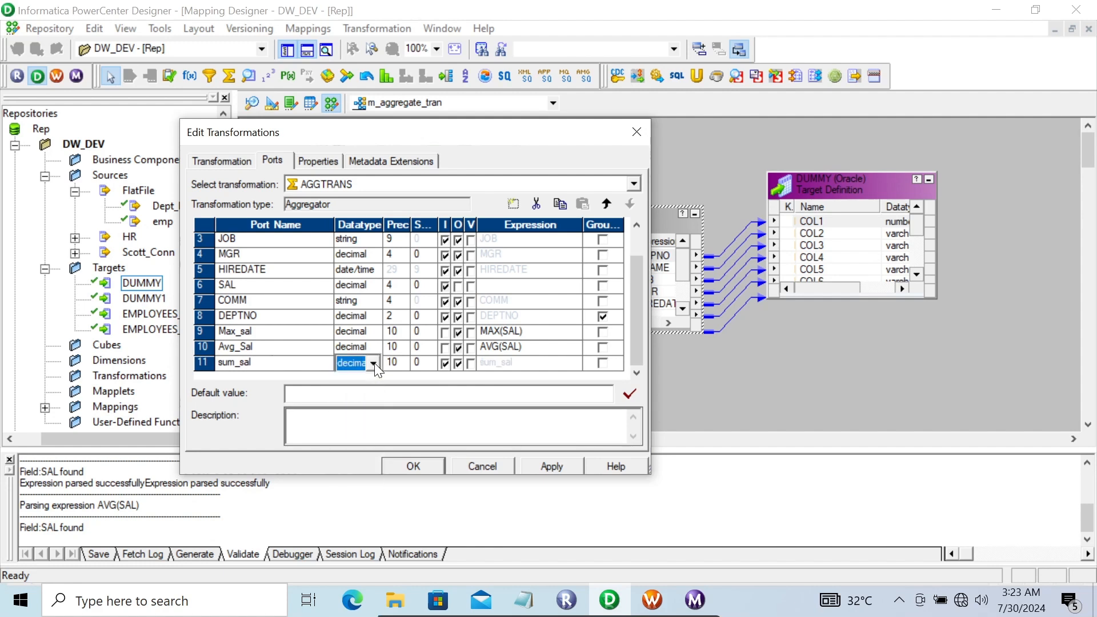
pyautogui.click(442, 361)
# Set sum_sal's expression to SUM(SAL) and confirm the AGGTRANS edits
pyautogui.click(536, 367)
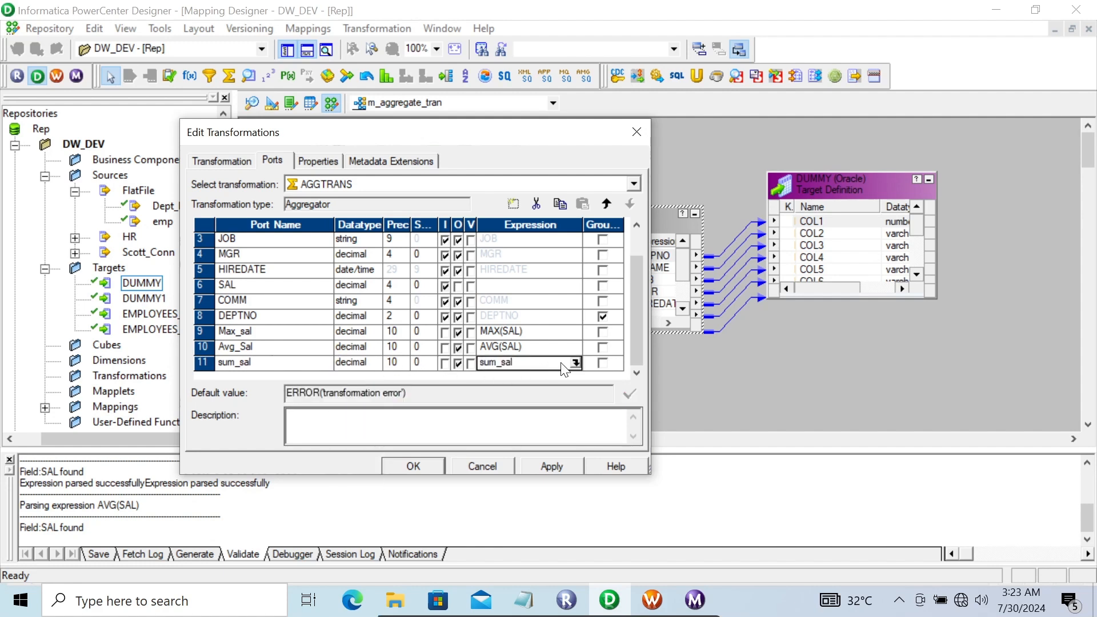
pyautogui.click(575, 363)
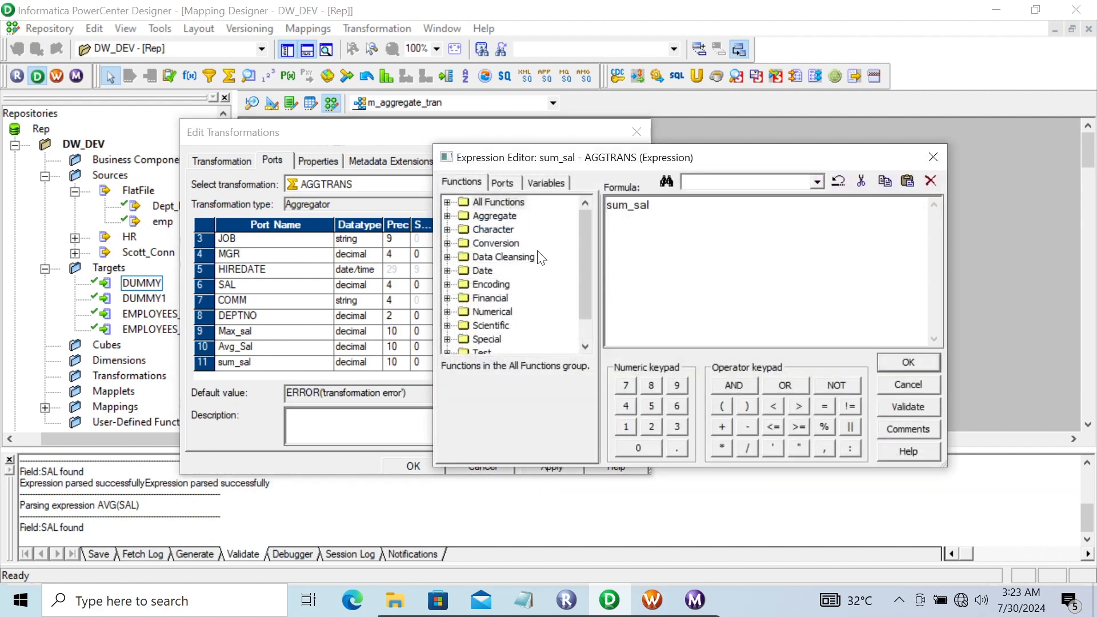
pyautogui.moveTo(661, 204); pyautogui.dragTo(551, 201)
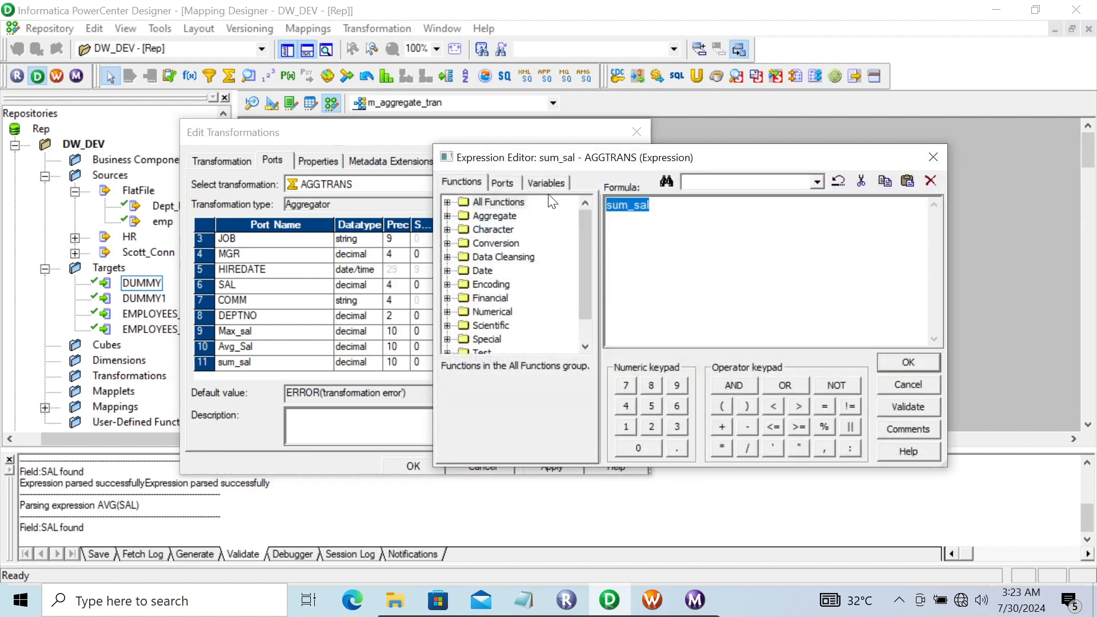
pyautogui.click(503, 183)
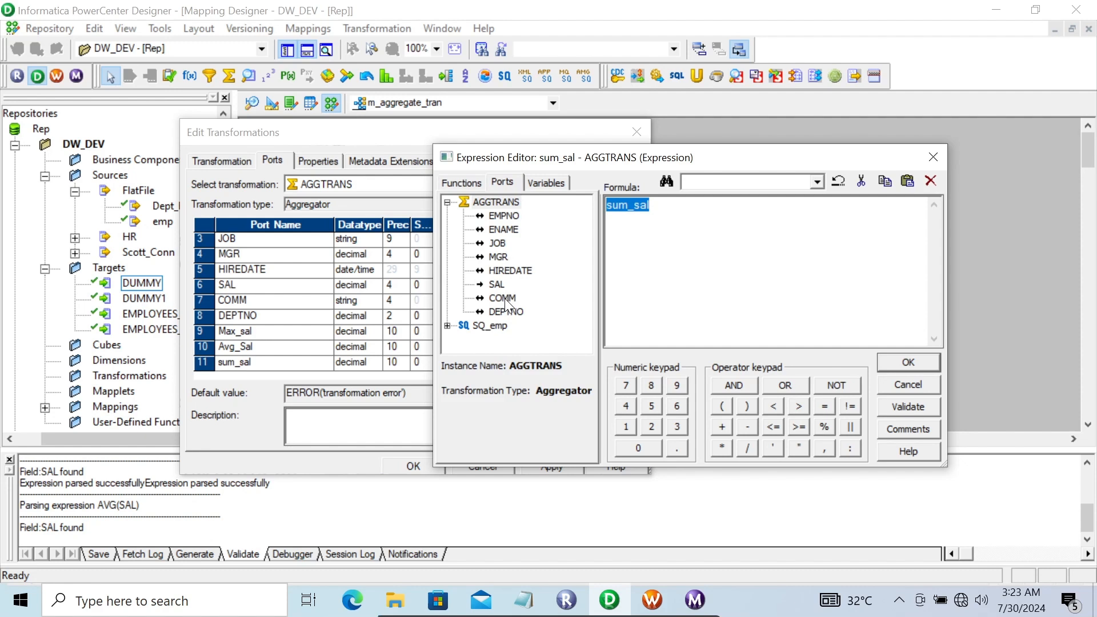
pyautogui.click(467, 183)
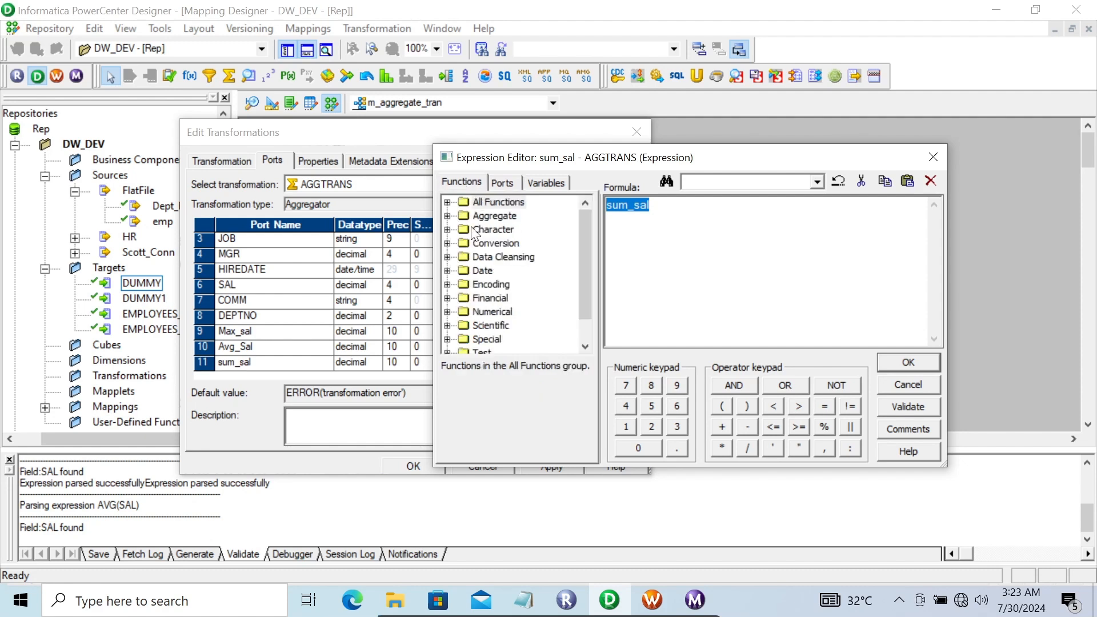
pyautogui.click(448, 217)
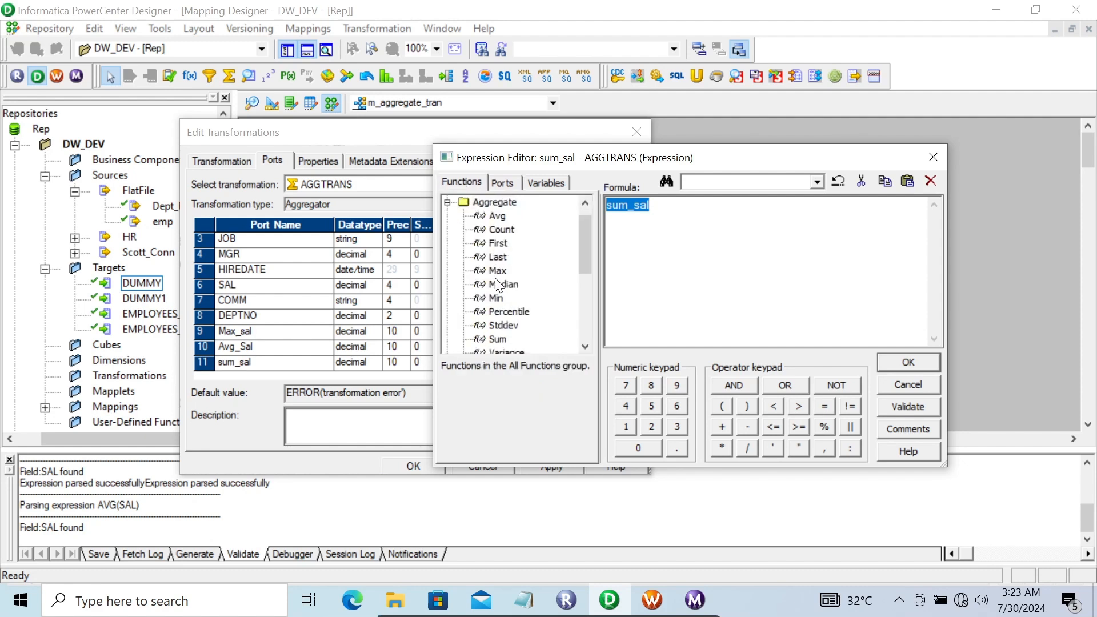
pyautogui.doubleClick(503, 337)
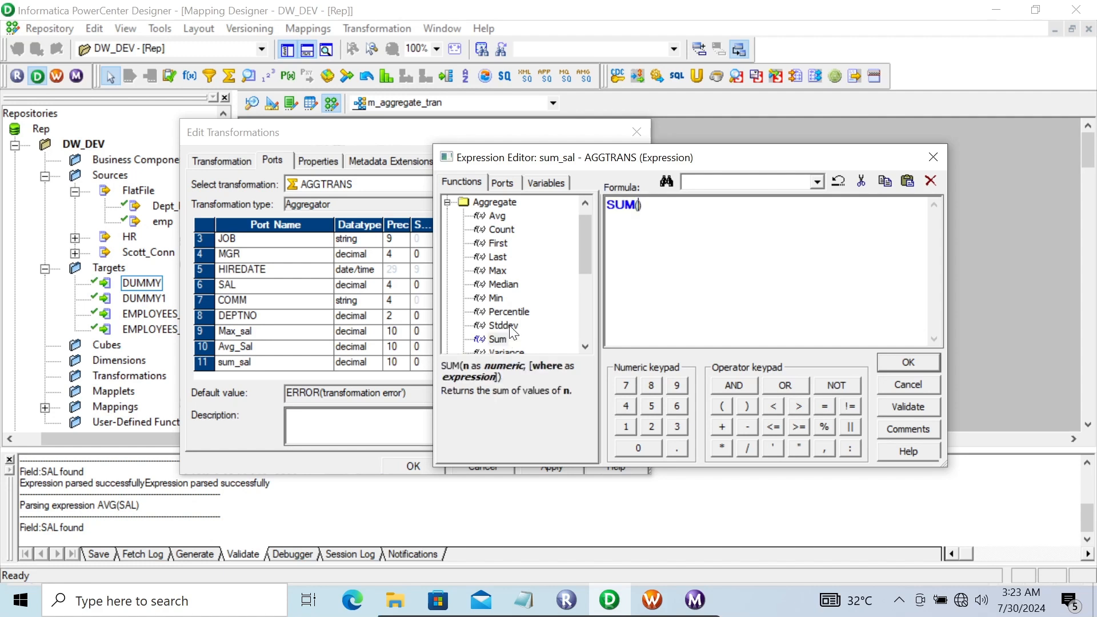
pyautogui.click(502, 182)
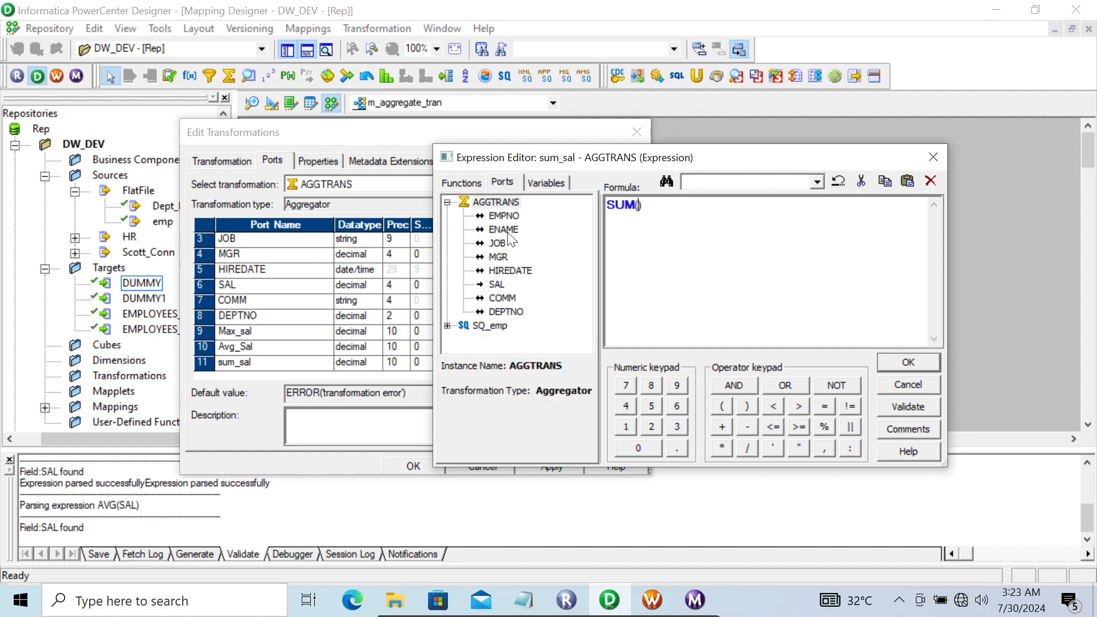
pyautogui.doubleClick(497, 283)
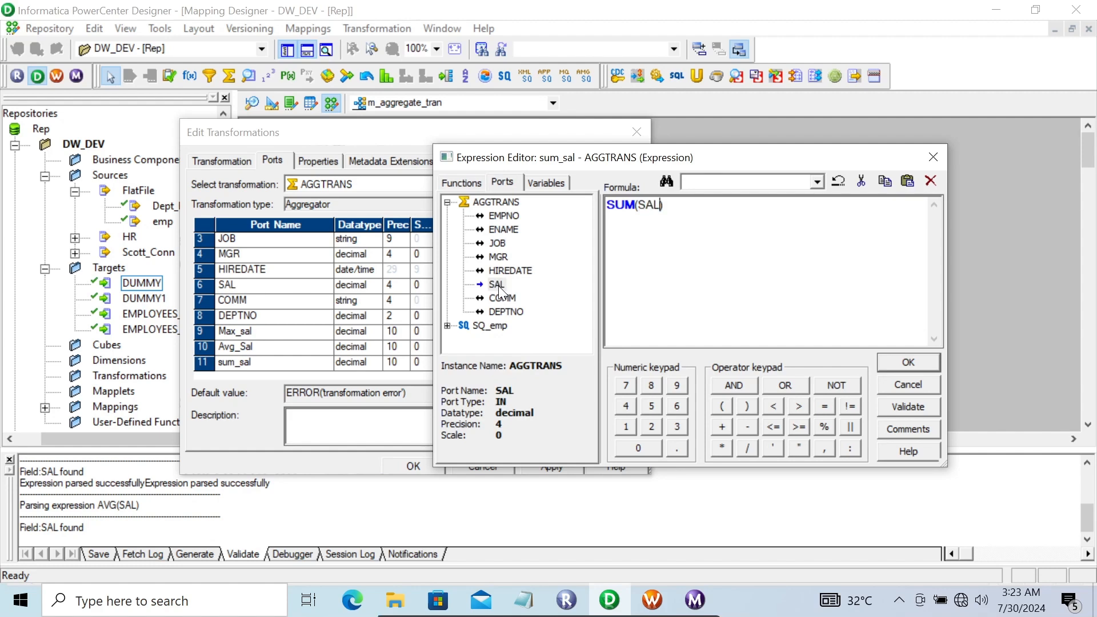
pyautogui.click(886, 366)
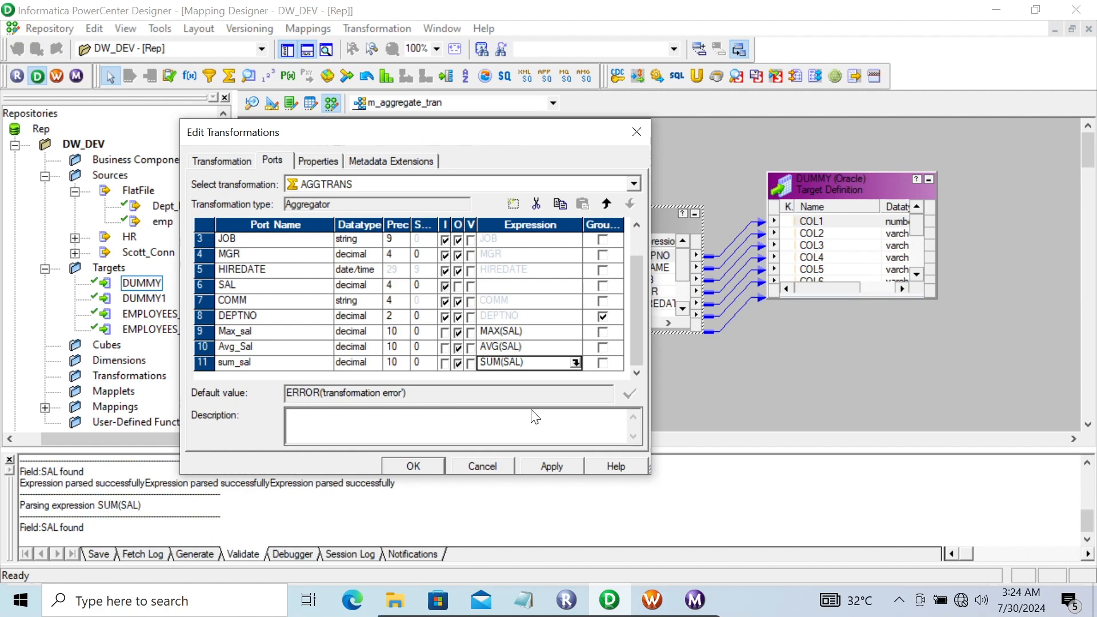
pyautogui.click(428, 463)
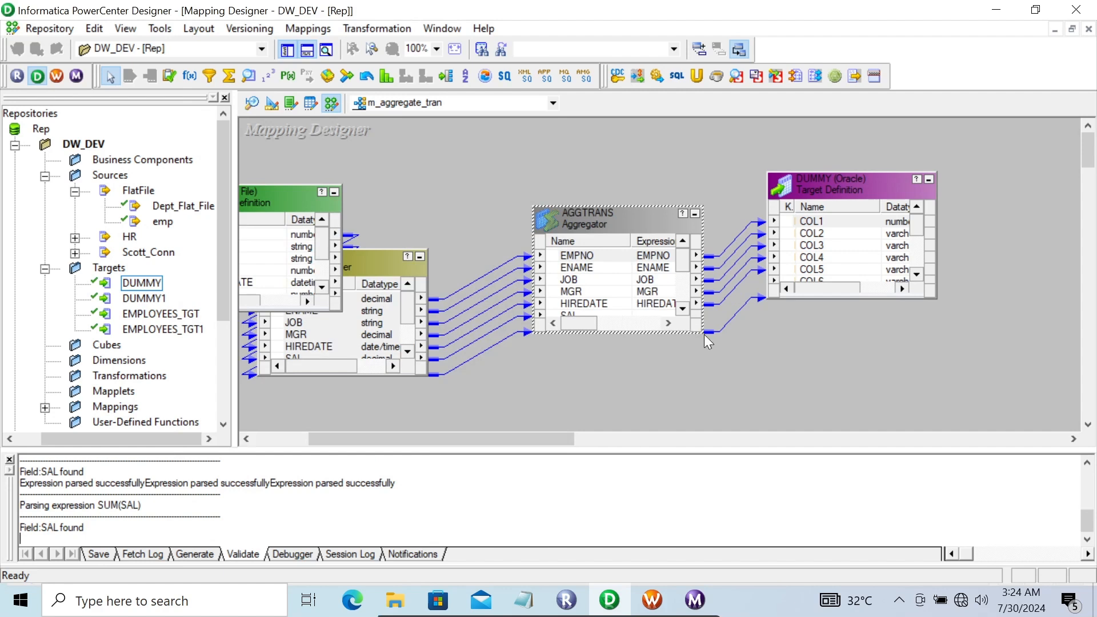
# Enlarge AGGTRANS and DUMMY, then link Max_sal, Avg_Sal and sum_sal to DUMMY's COL9–COL11
pyautogui.moveTo(704, 332); pyautogui.dragTo(739, 412)
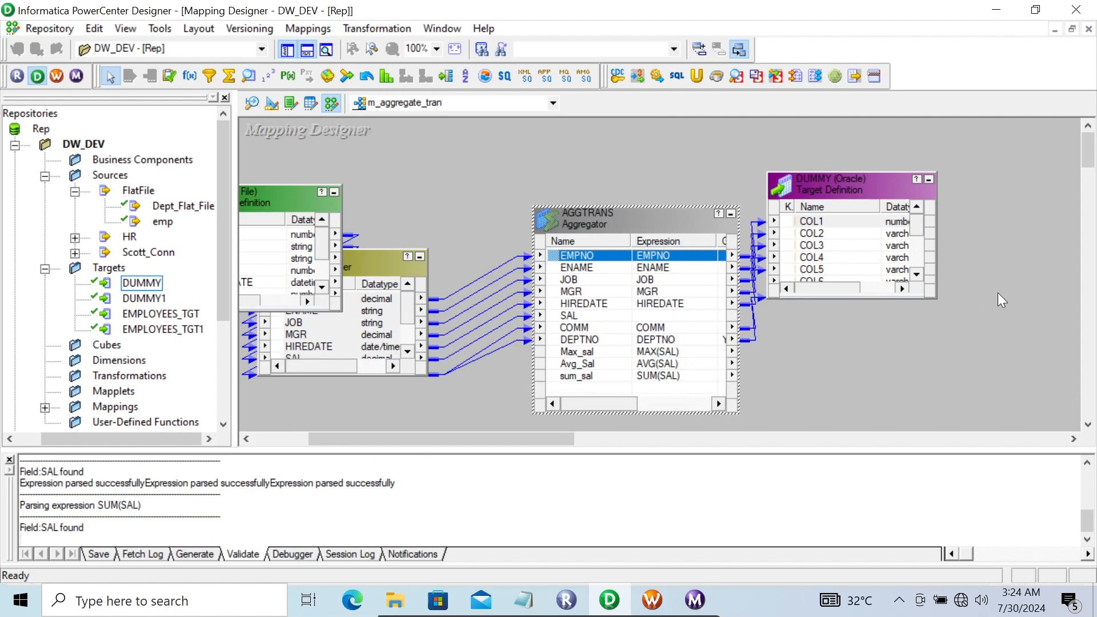
pyautogui.moveTo(849, 183); pyautogui.dragTo(893, 187)
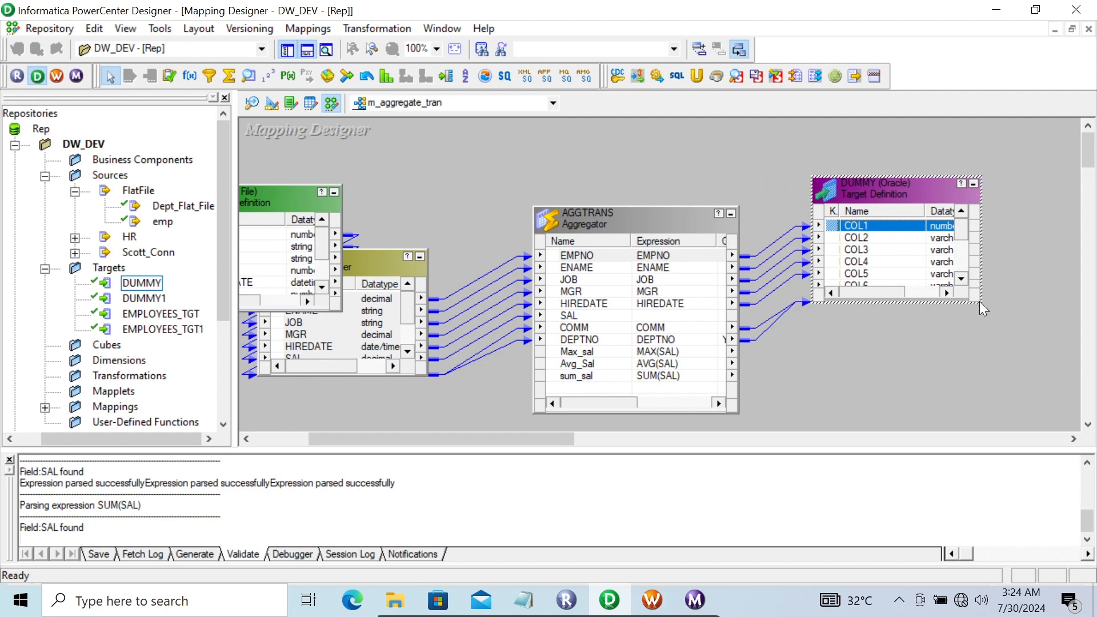
pyautogui.click(962, 280)
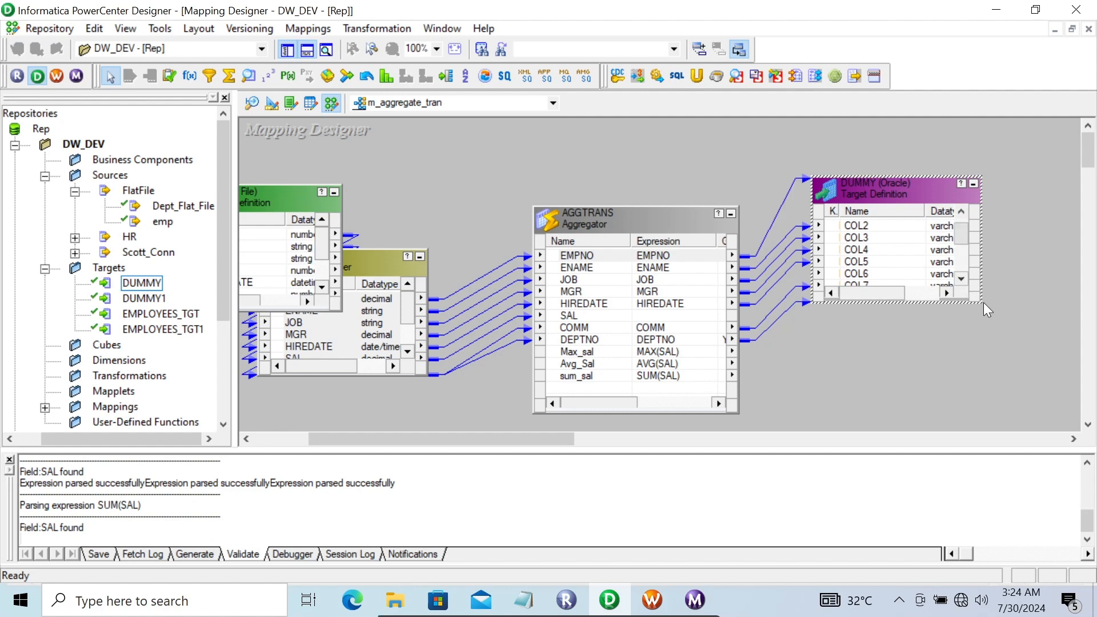
pyautogui.moveTo(980, 304); pyautogui.dragTo(1053, 396)
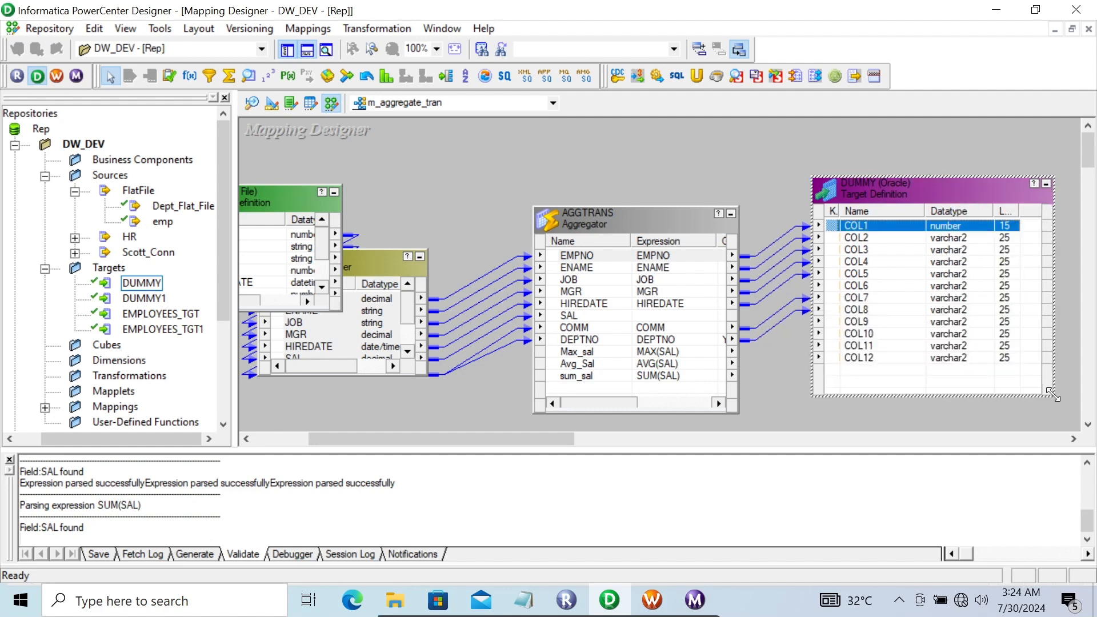
pyautogui.click(619, 351)
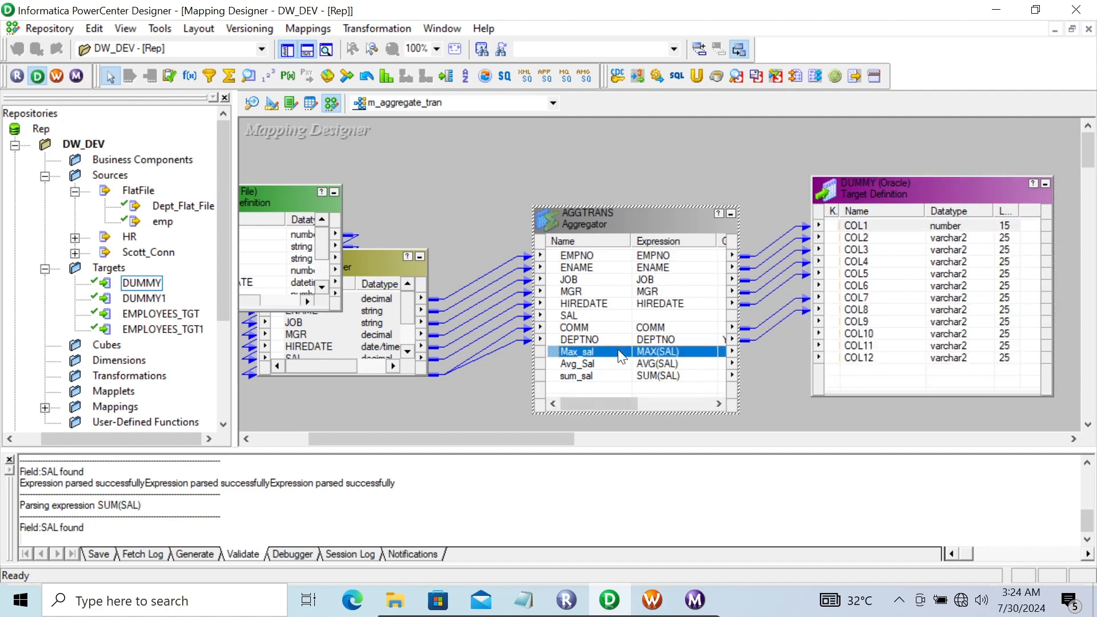
pyautogui.hotkey('shift', 'Down')
pyautogui.hotkey('shift', 'Down')
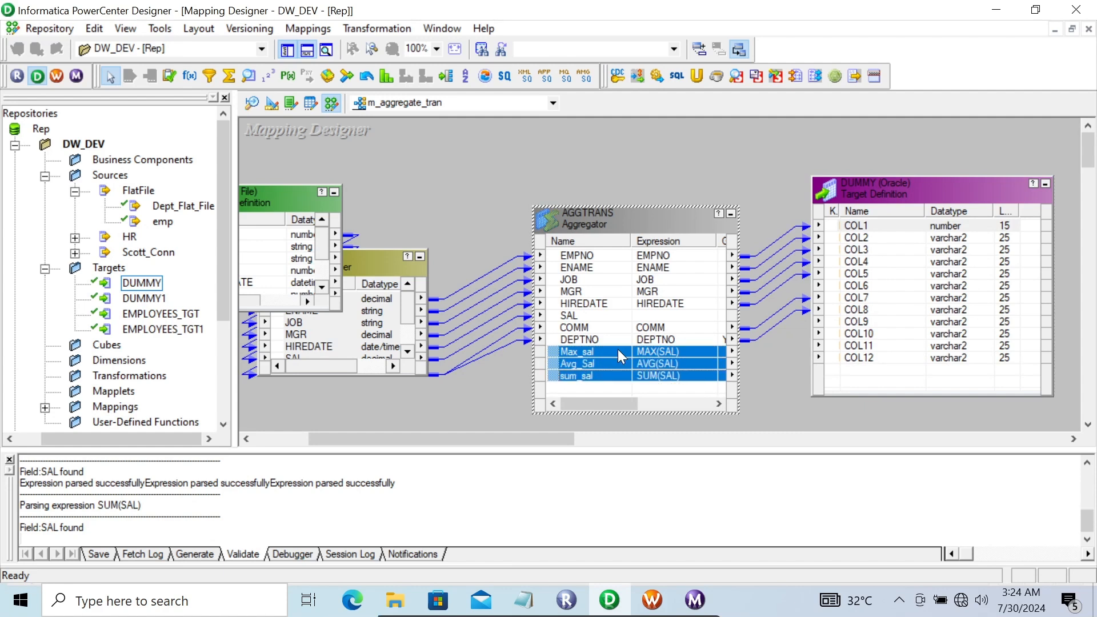
pyautogui.moveTo(555, 349); pyautogui.dragTo(851, 328)
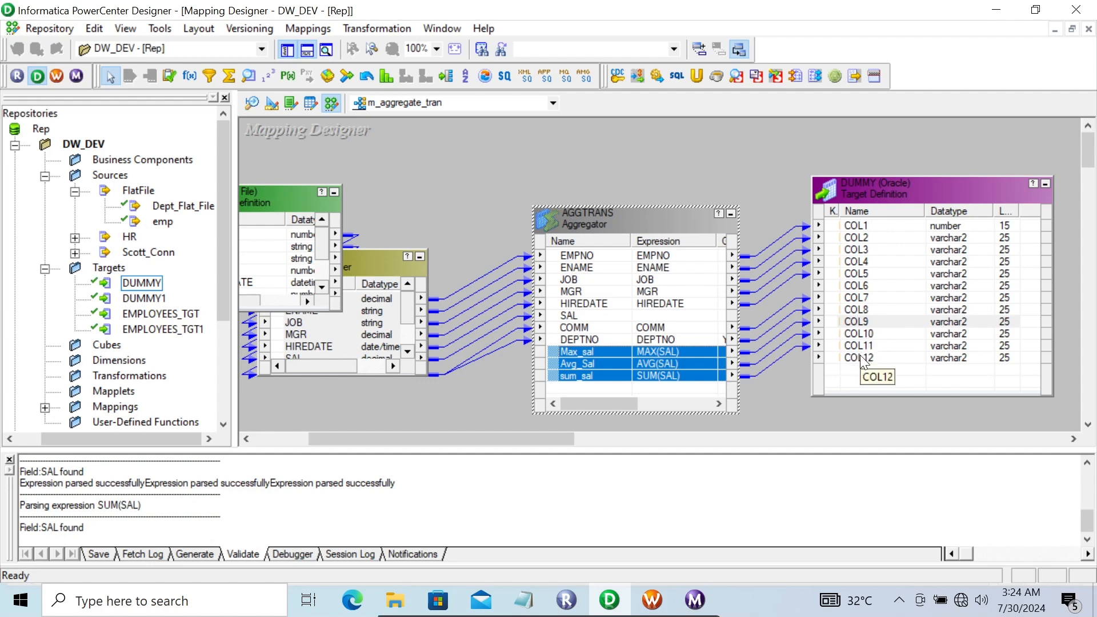
# Save the mapping and rerun the s_m_aggregate_tran session, checking it in Workflow Monitor
pyautogui.hotkey('ctrl', 's')
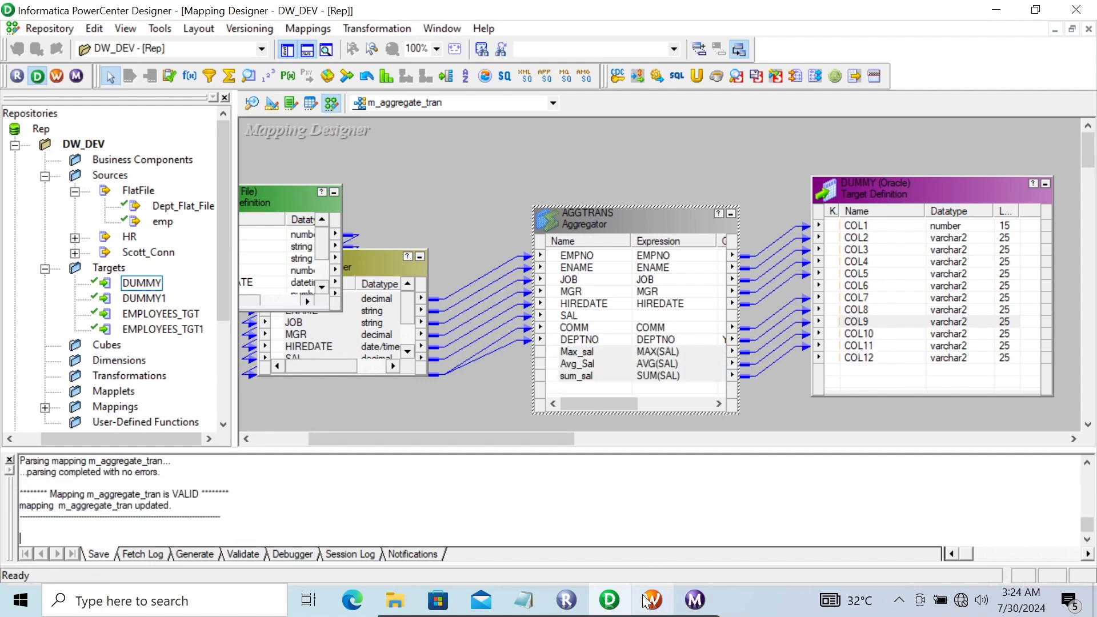
pyautogui.click(652, 600)
pyautogui.rightClick(406, 323)
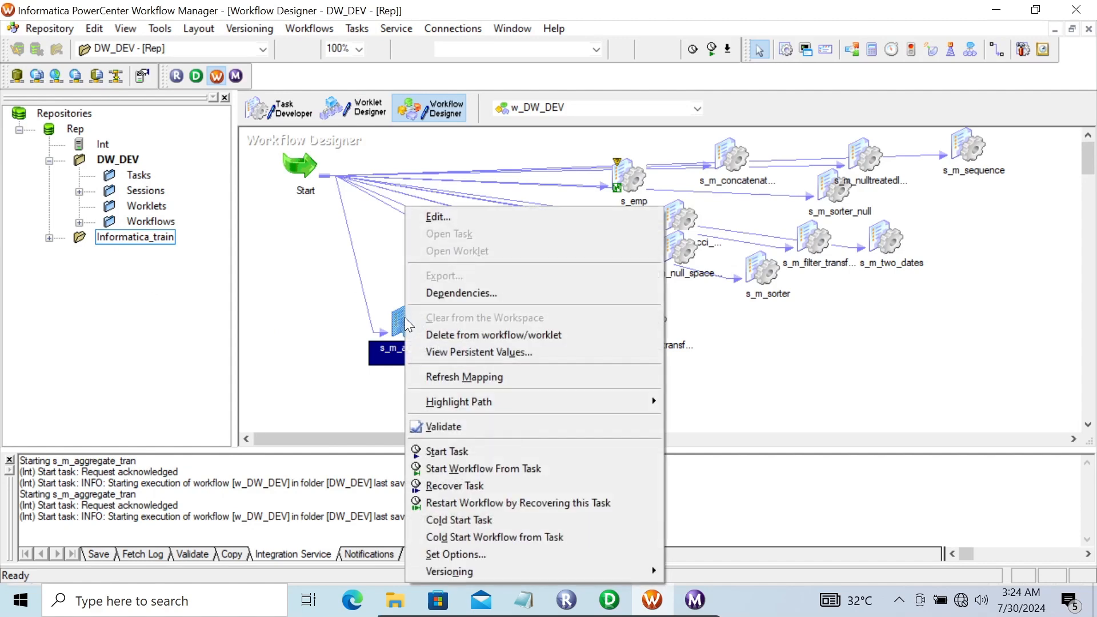
pyautogui.click(461, 455)
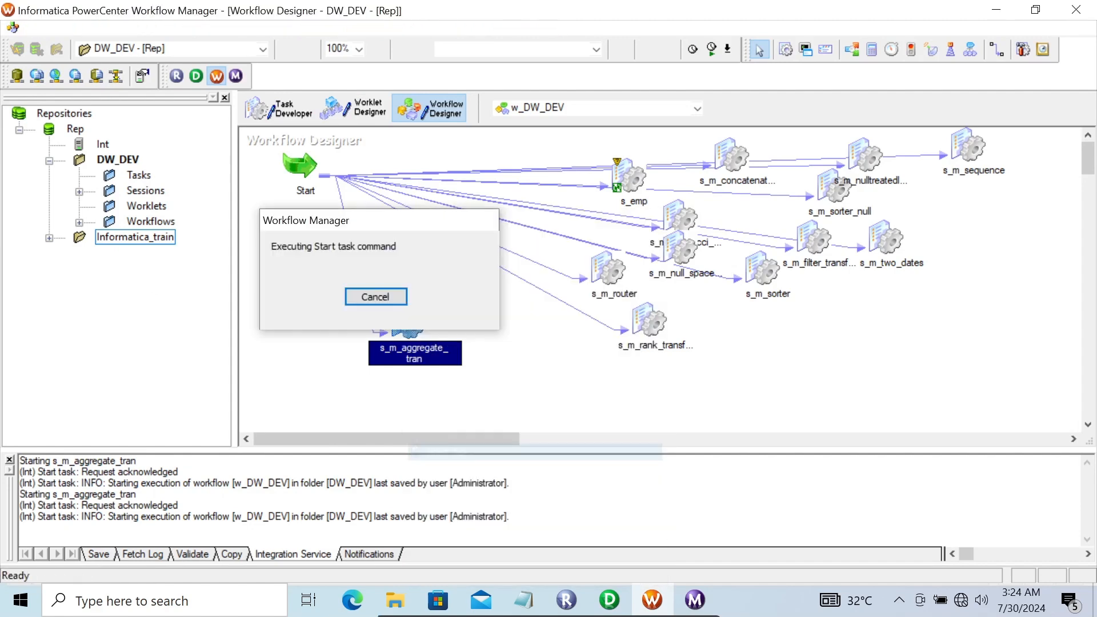
pyautogui.click(693, 599)
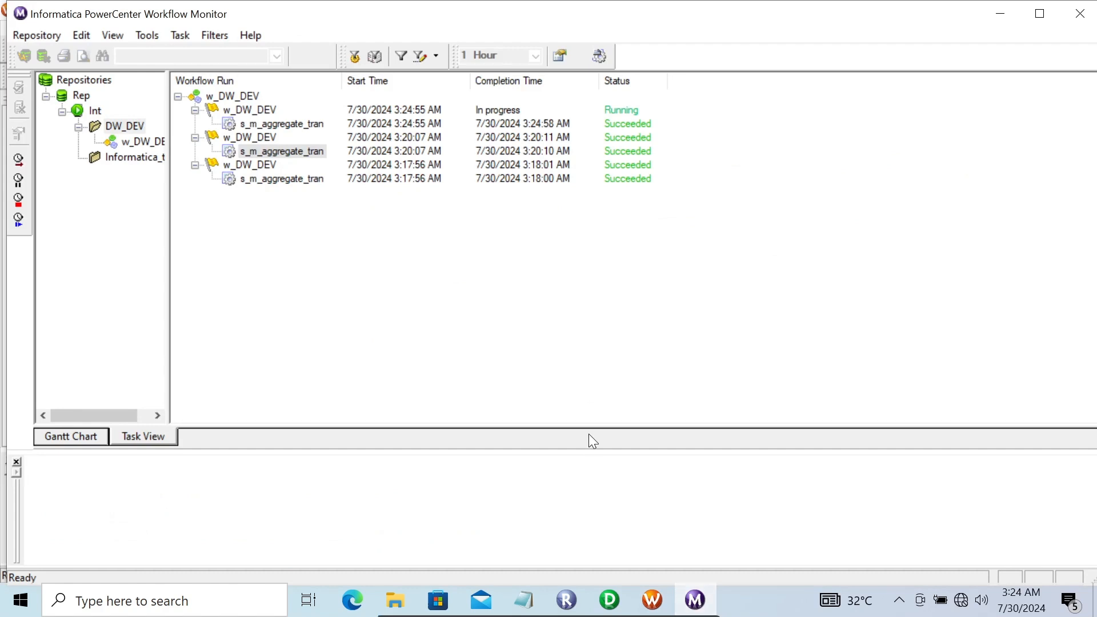
pyautogui.click(614, 601)
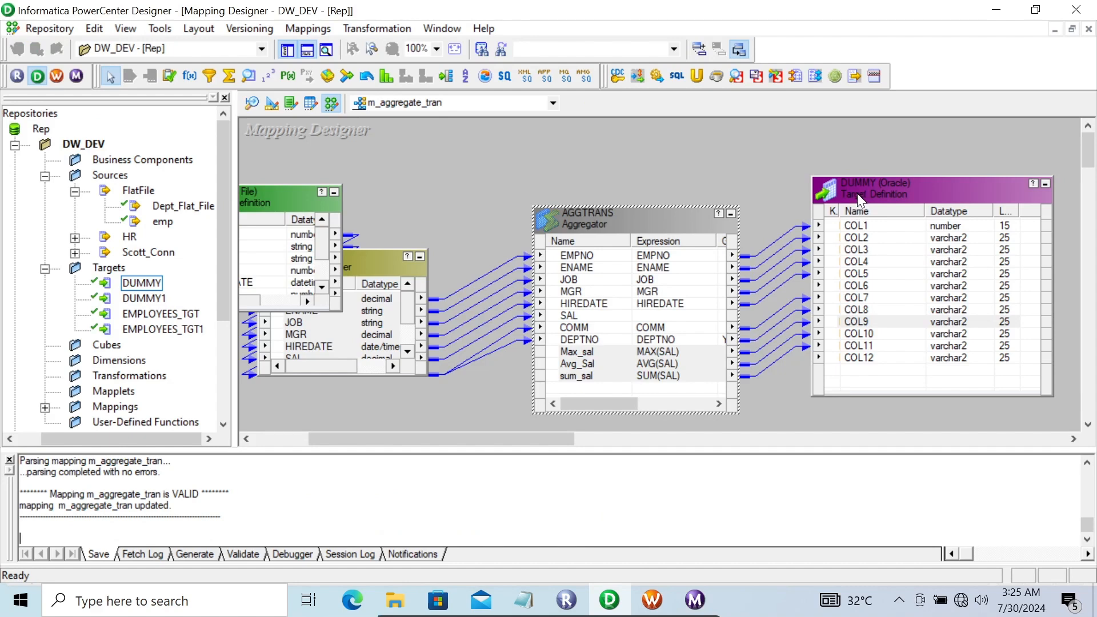
# Preview the DUMMY target's data, entering the database password to connect
pyautogui.rightClick(857, 193)
pyautogui.click(879, 236)
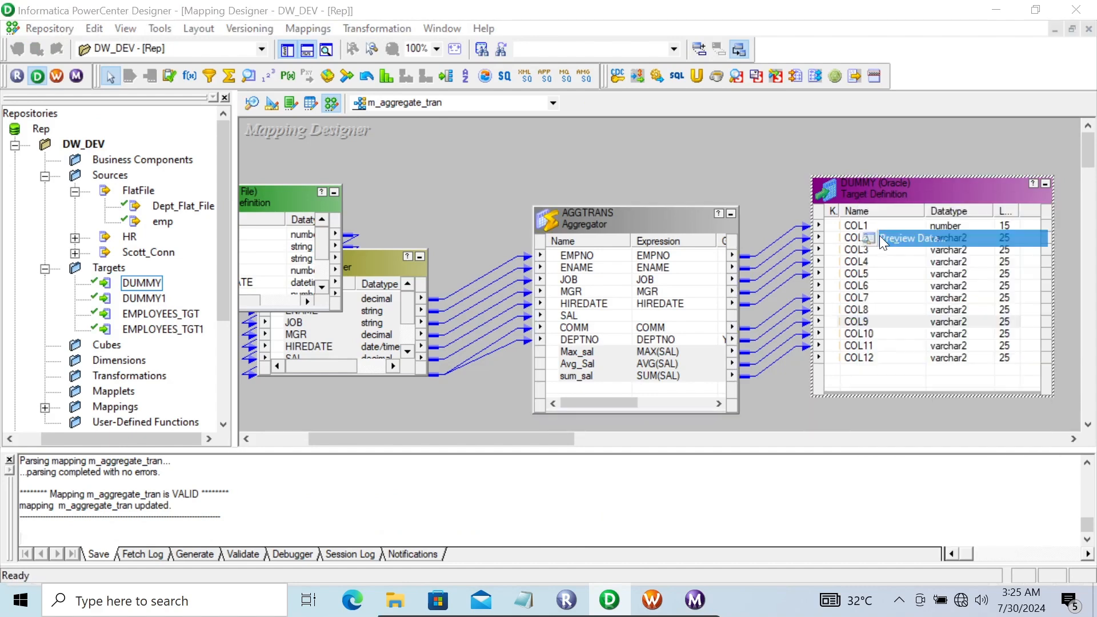
pyautogui.click(469, 209)
pyautogui.write('hr')
pyautogui.press('Return')
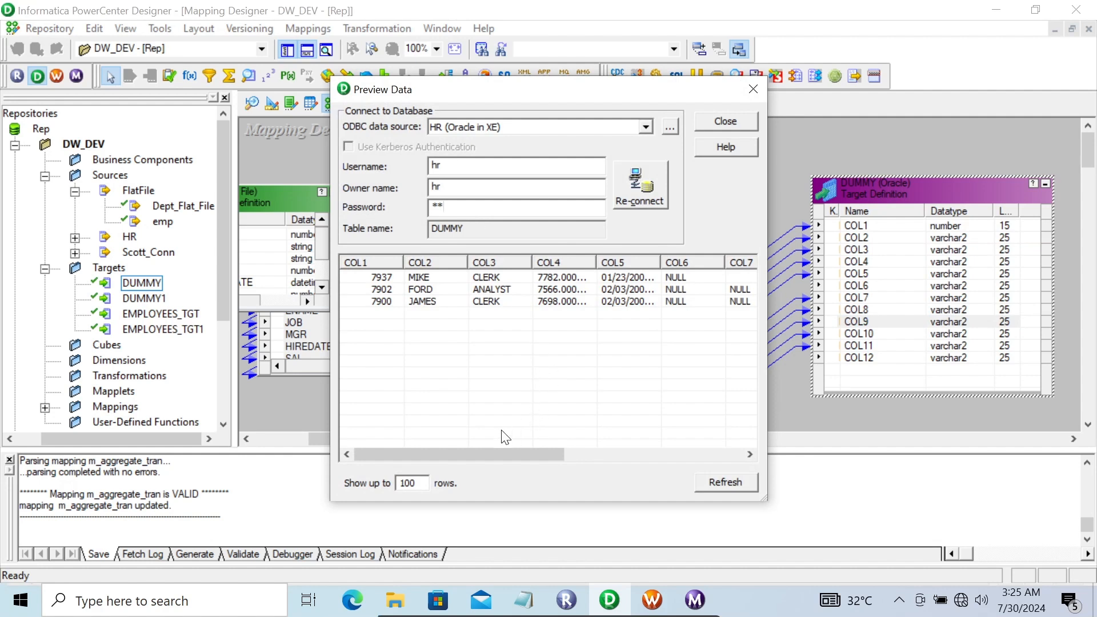
# Widen the preview and inspect rows 7937, 7902 and 7900 across COL1–COL12, then close it
pyautogui.moveTo(768, 498); pyautogui.dragTo(1092, 475)
pyautogui.moveTo(779, 98); pyautogui.dragTo(537, 78)
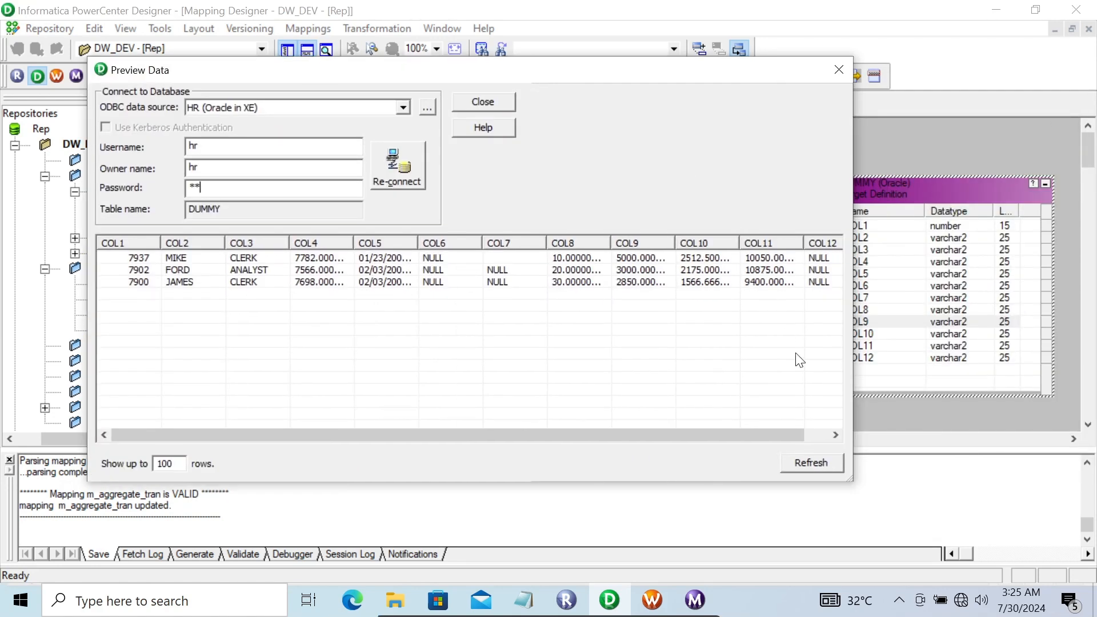
pyautogui.moveTo(854, 479); pyautogui.dragTo(914, 480)
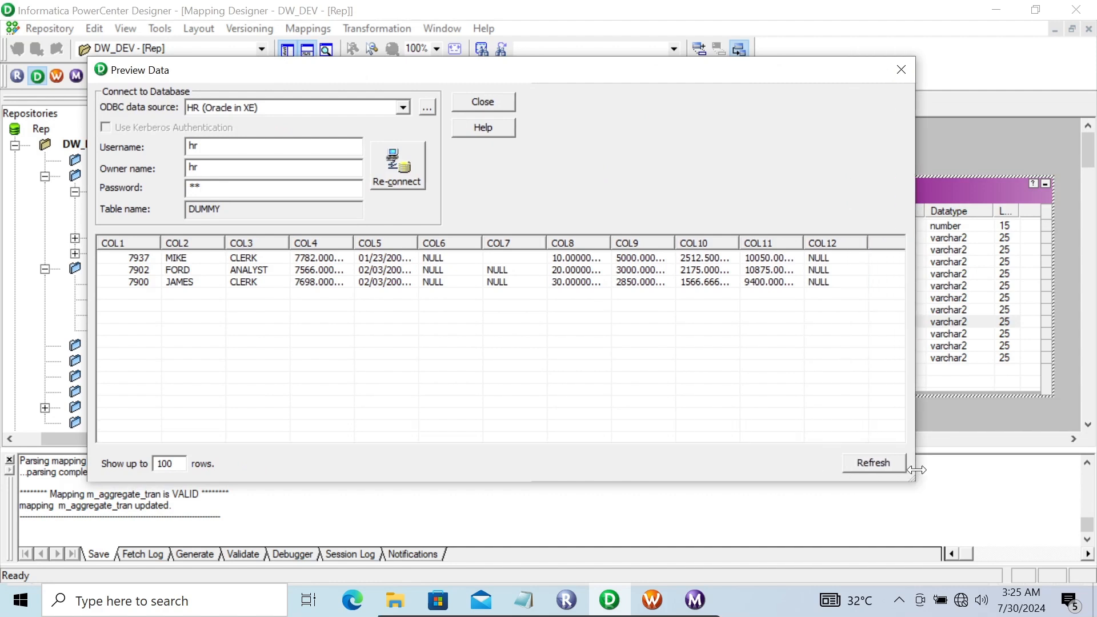
pyautogui.click(617, 255)
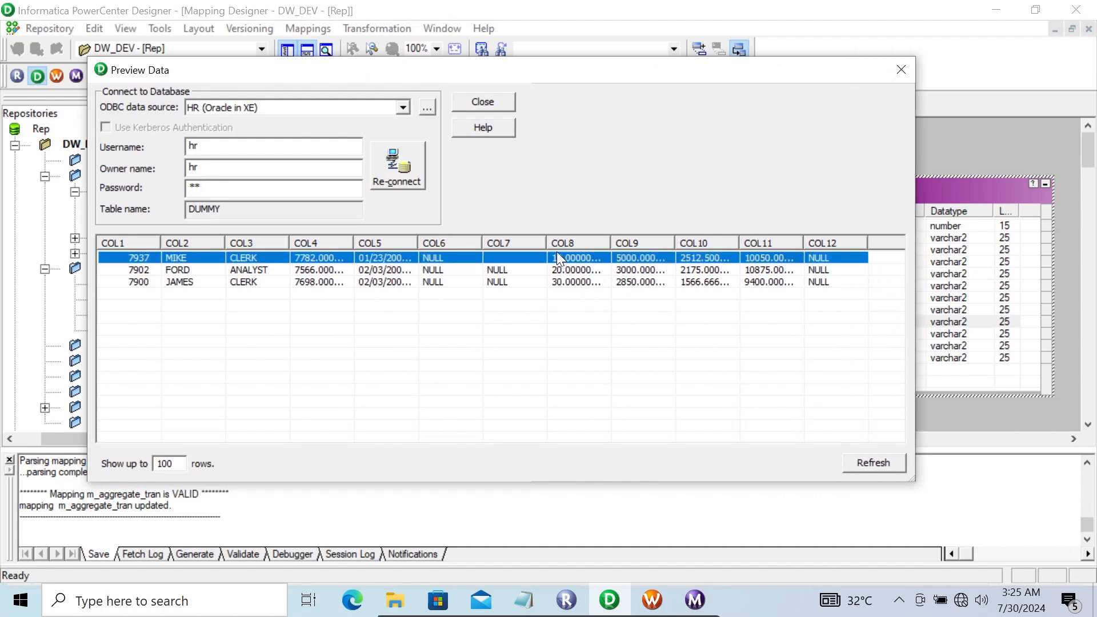
pyautogui.click(621, 271)
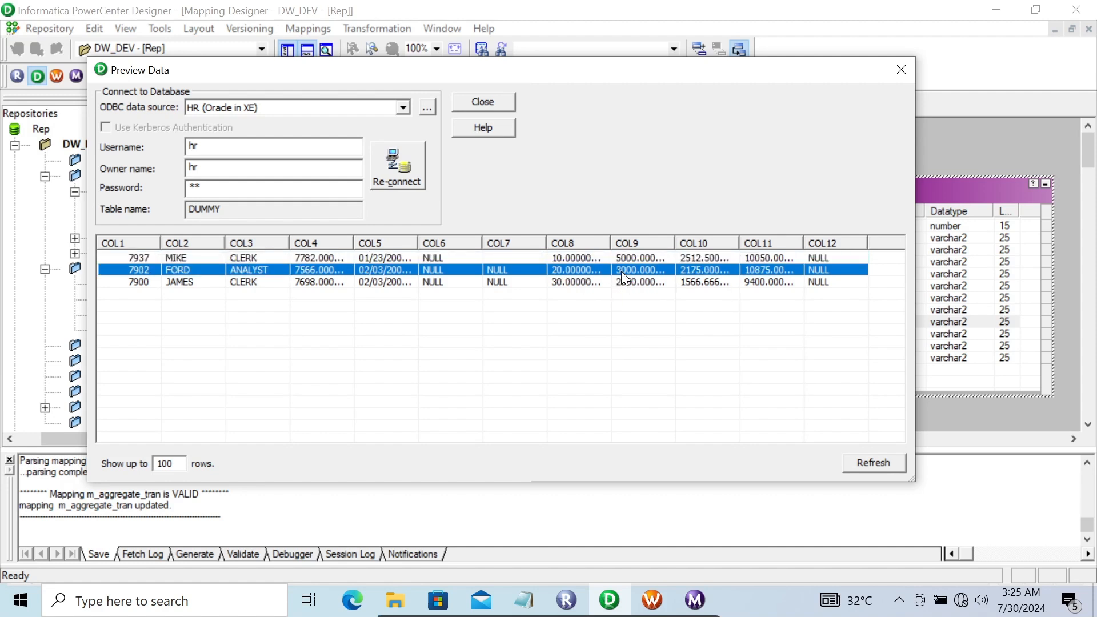
pyautogui.click(574, 283)
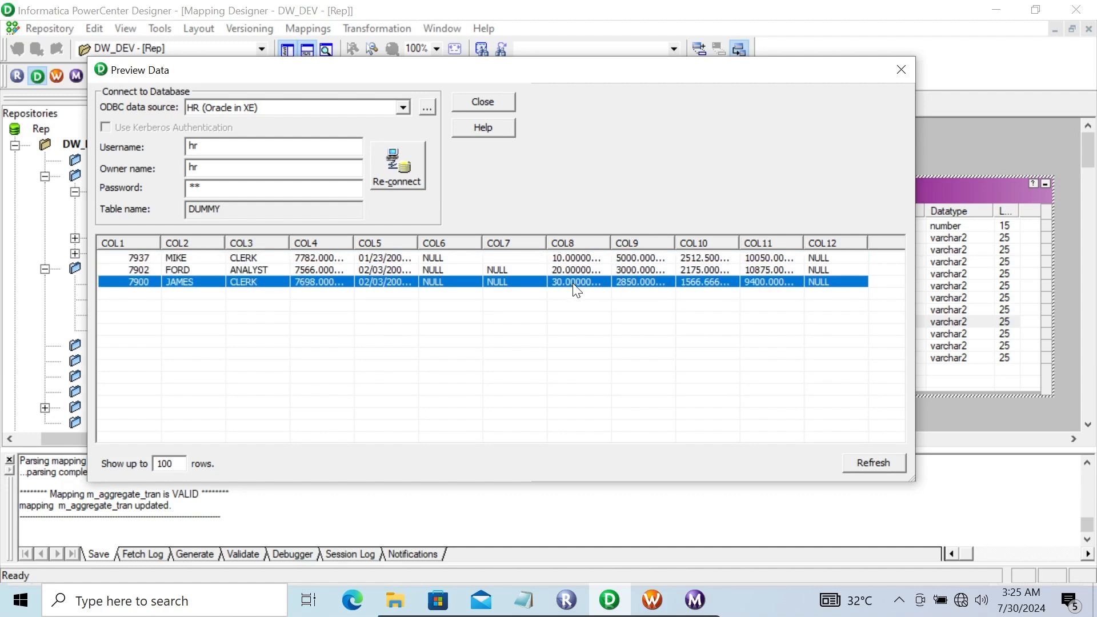
pyautogui.click(708, 259)
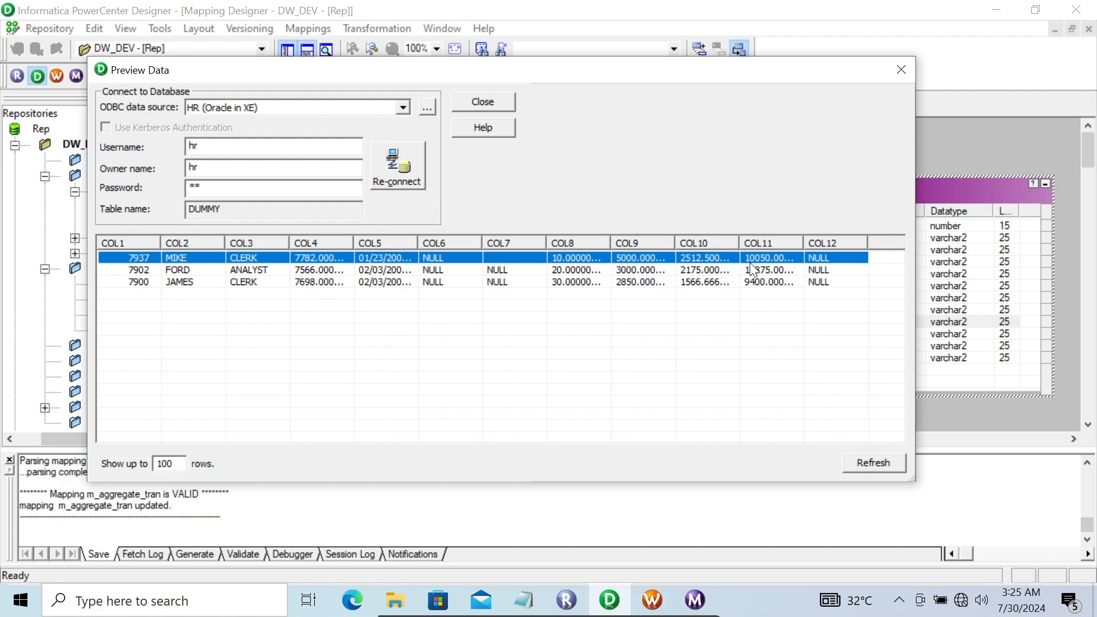
pyautogui.click(766, 270)
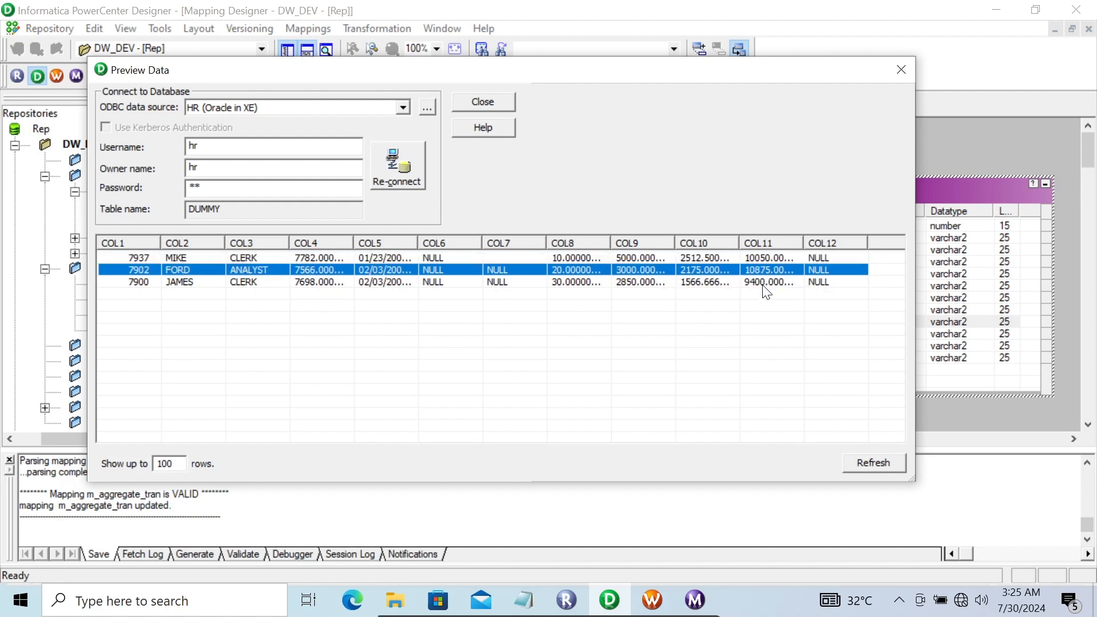
pyautogui.click(765, 285)
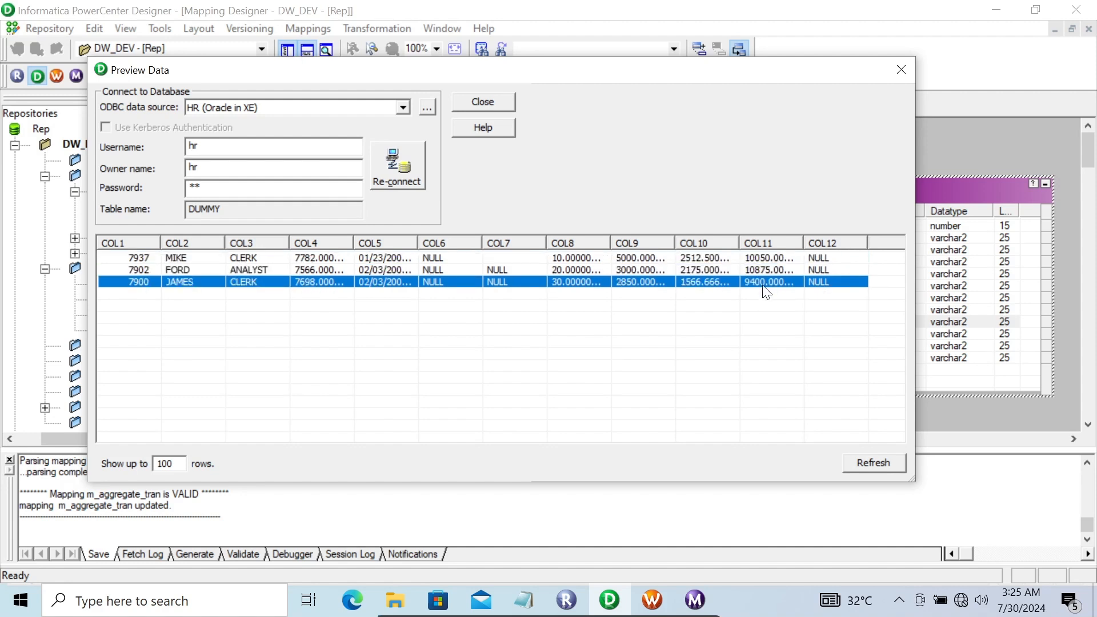
pyautogui.click(478, 100)
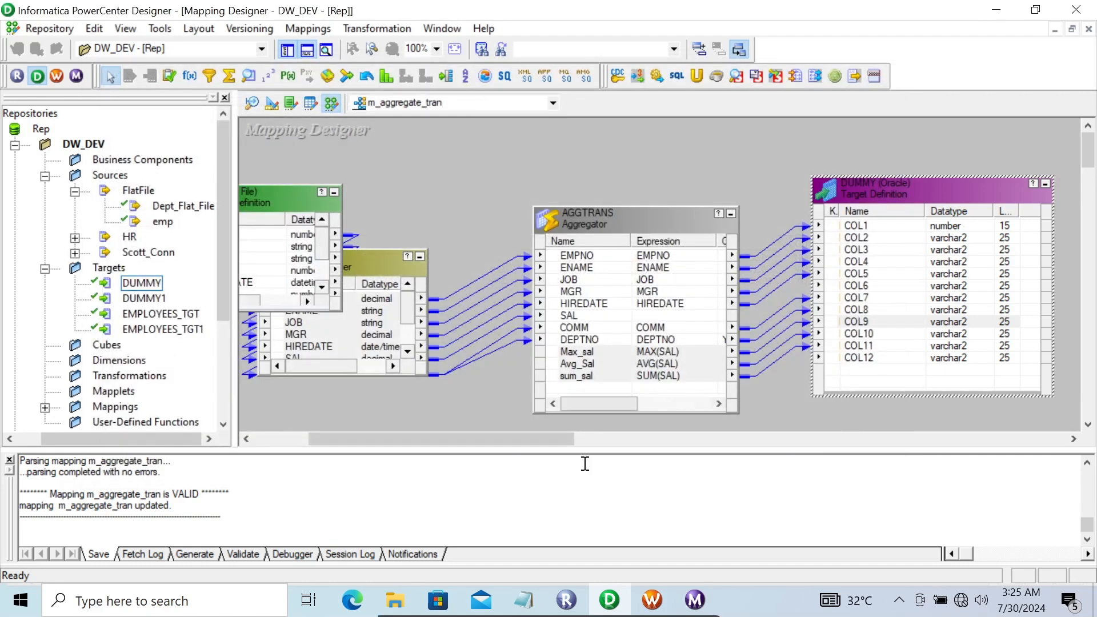
# Show the Aggregator notes and highlight the sentence about the aggregate cache
pyautogui.click(524, 600)
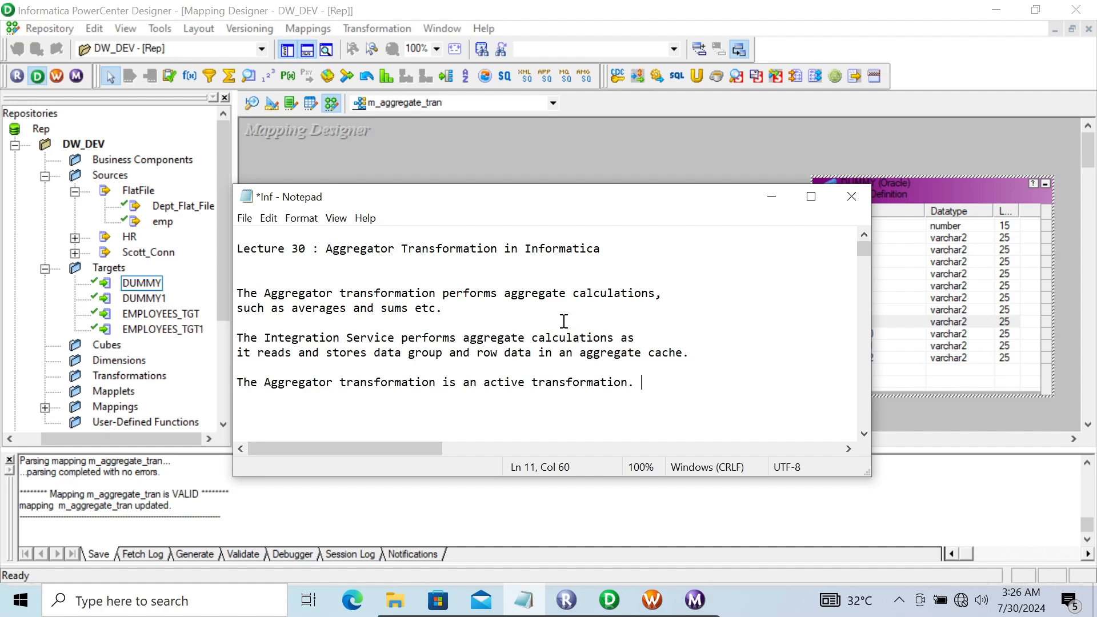
pyautogui.moveTo(578, 353); pyautogui.dragTo(714, 344)
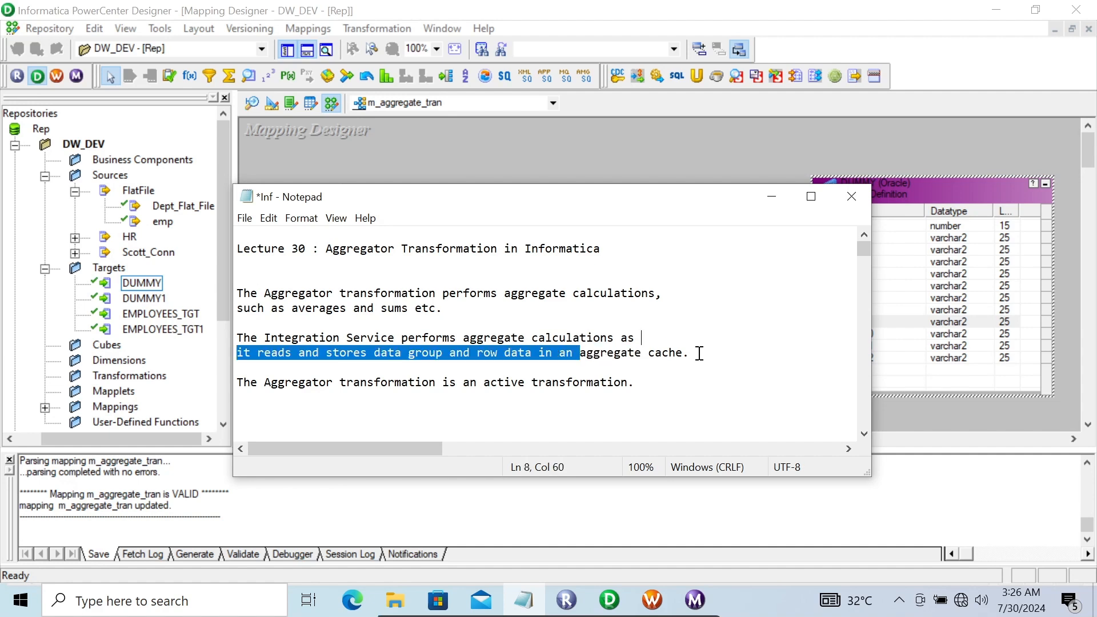
pyautogui.click(699, 353)
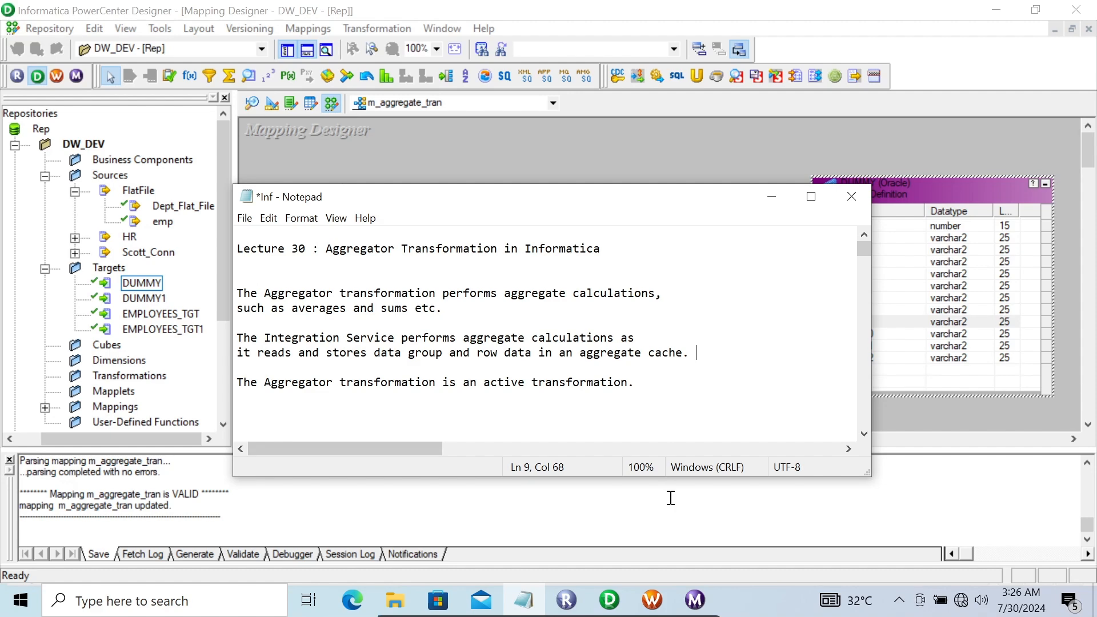
# Minimize the notes and preview DUMMY's three loaded rows again, entering the database password, then close
pyautogui.click(771, 197)
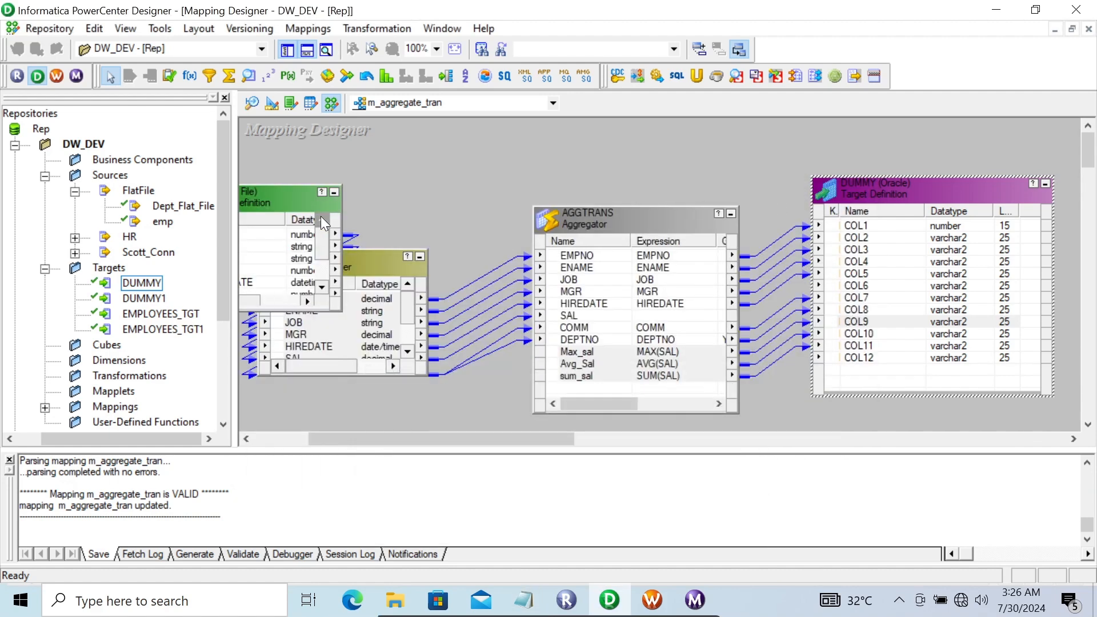
pyautogui.click(269, 196)
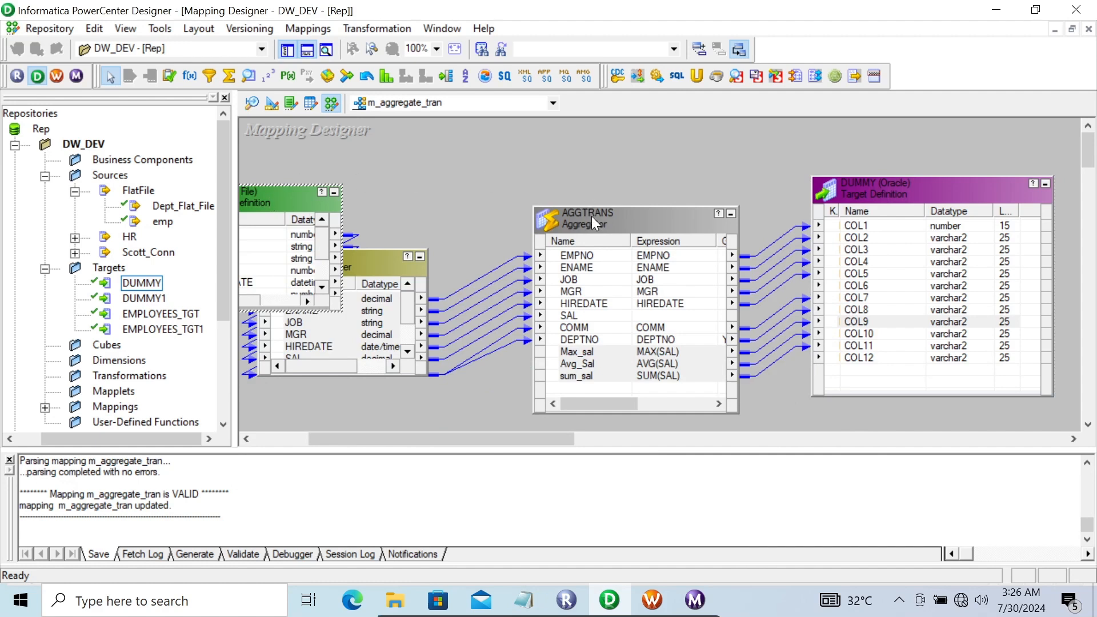
pyautogui.click(592, 216)
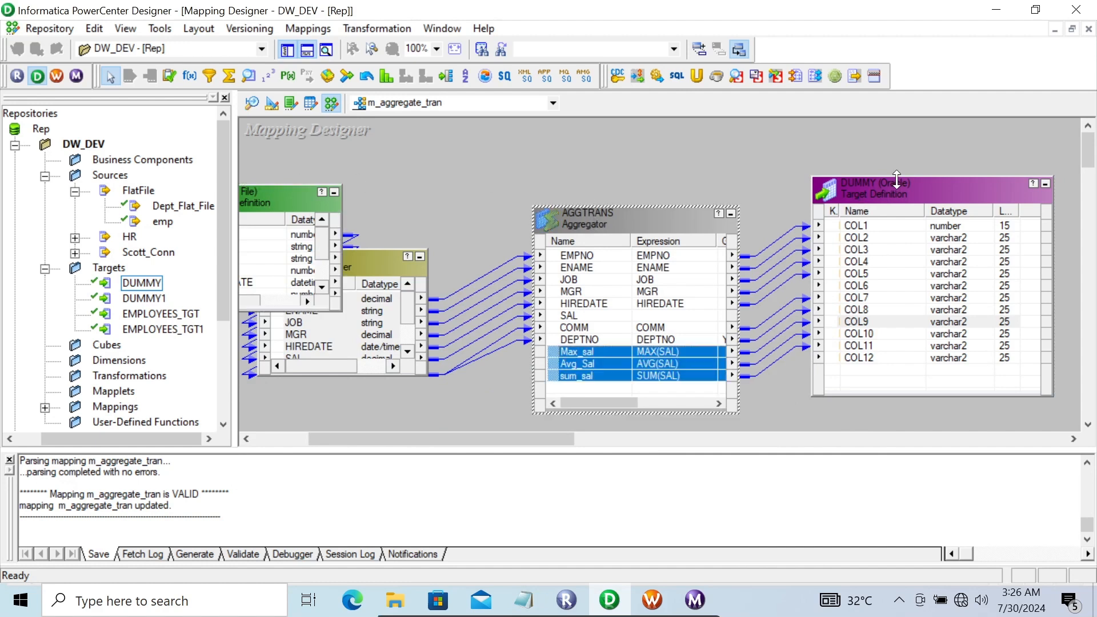
pyautogui.click(914, 193)
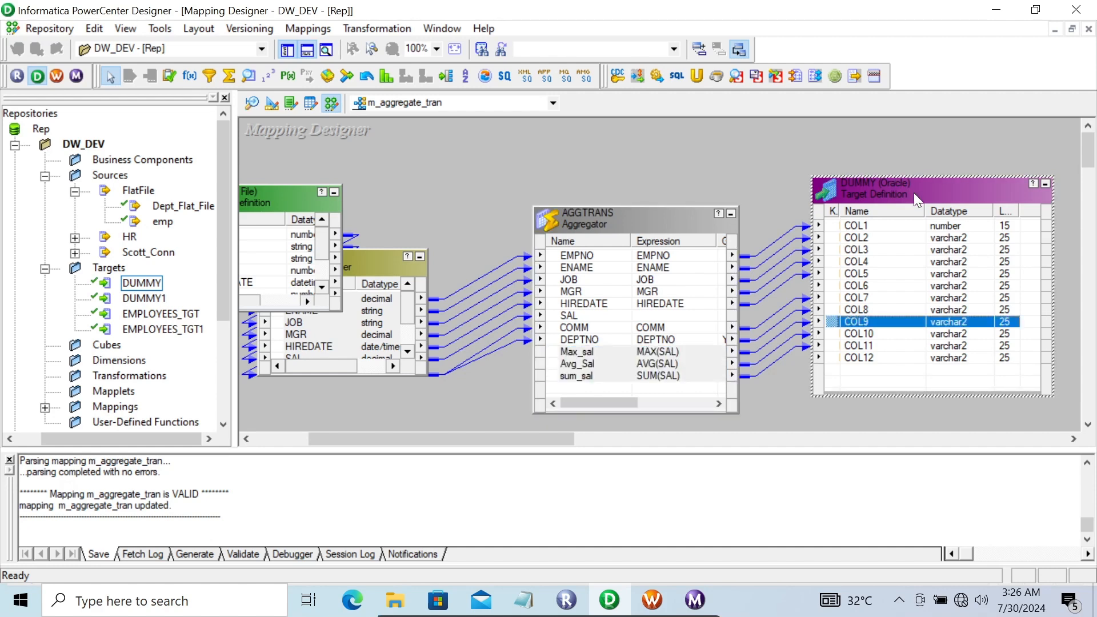
pyautogui.rightClick(913, 193)
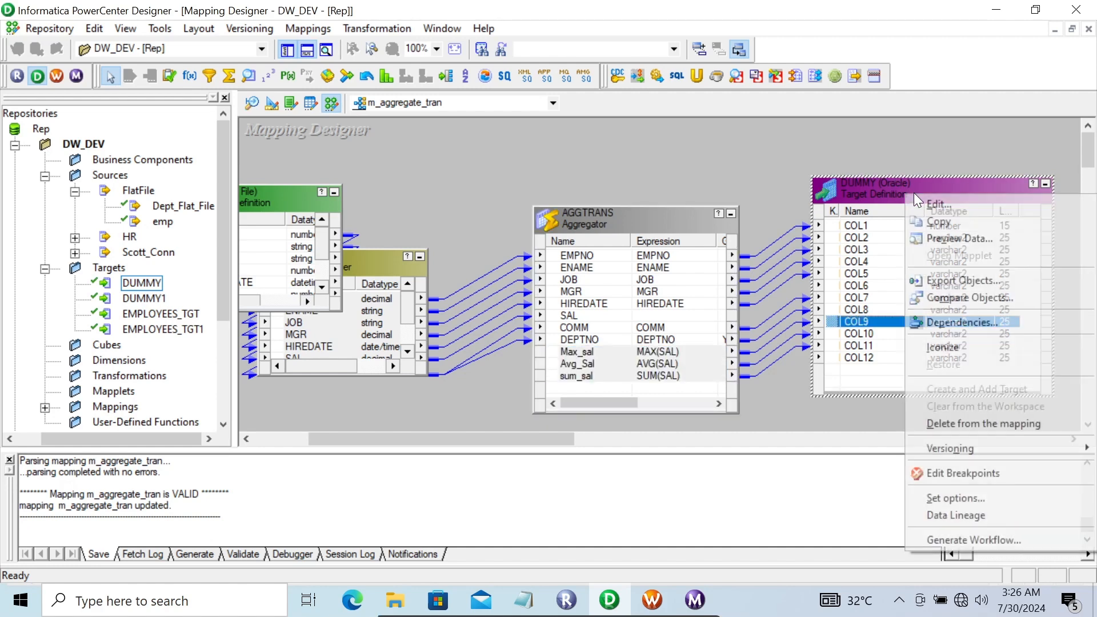
pyautogui.click(945, 236)
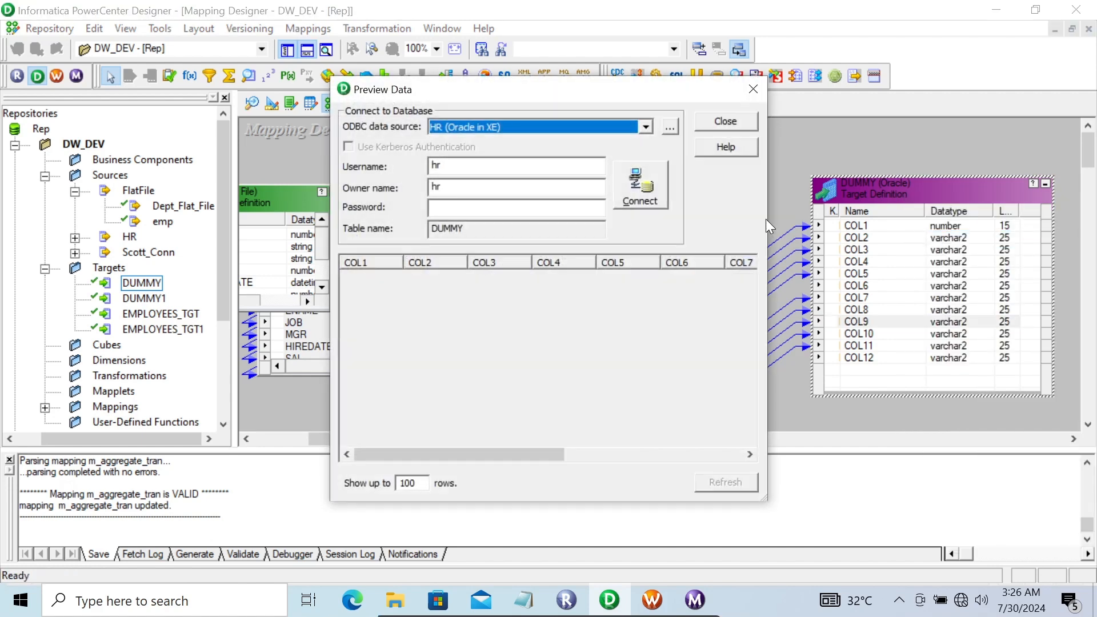
pyautogui.click(470, 206)
pyautogui.write('hr')
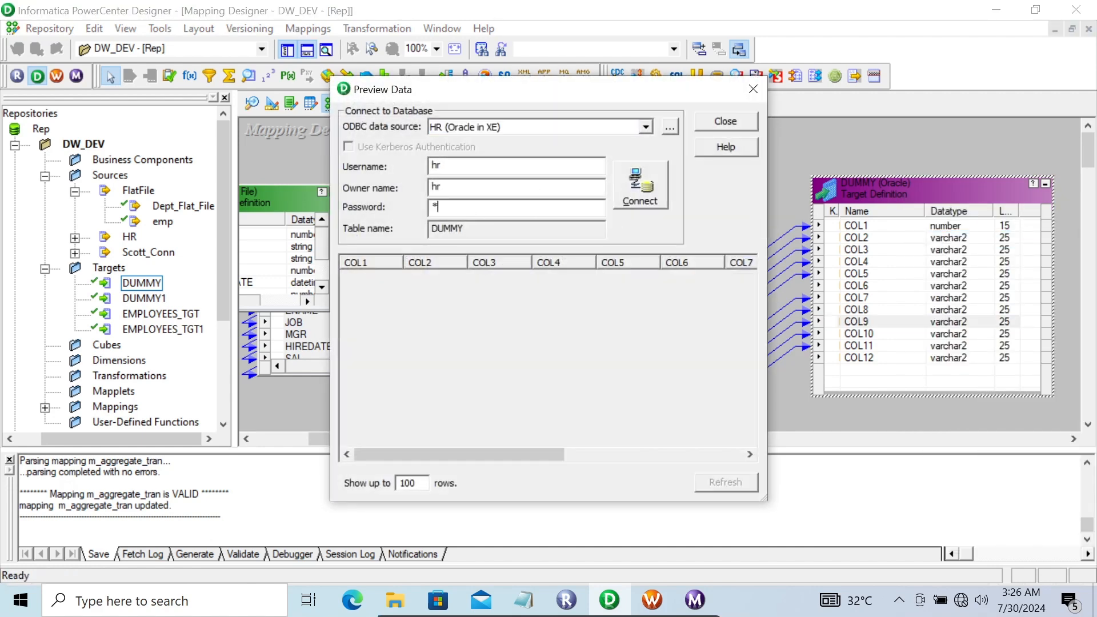
pyautogui.press('Return')
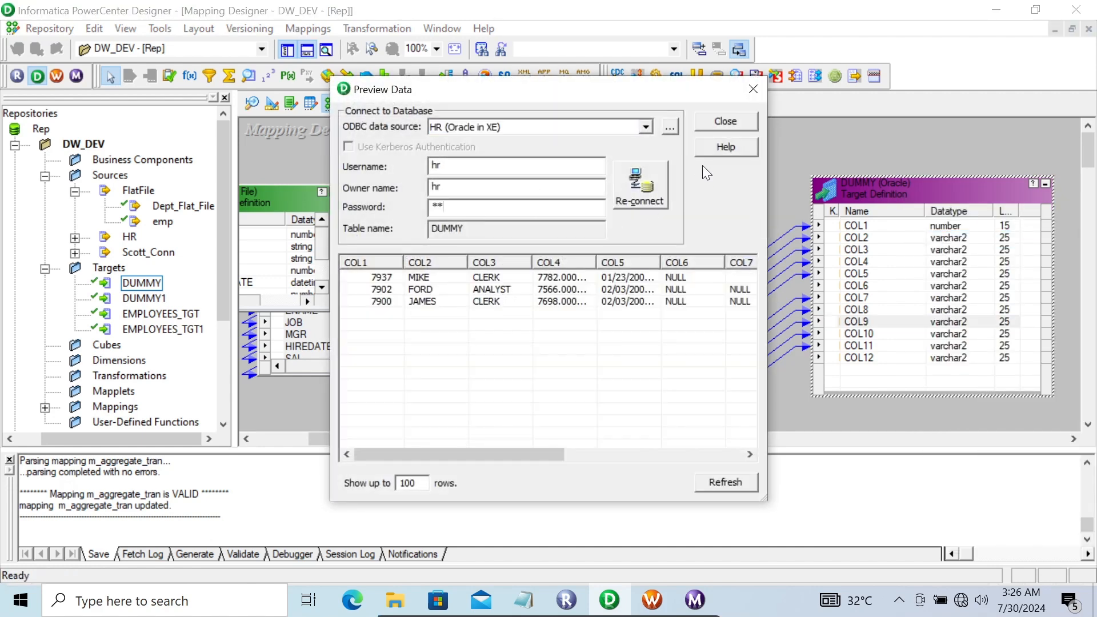
pyautogui.click(717, 124)
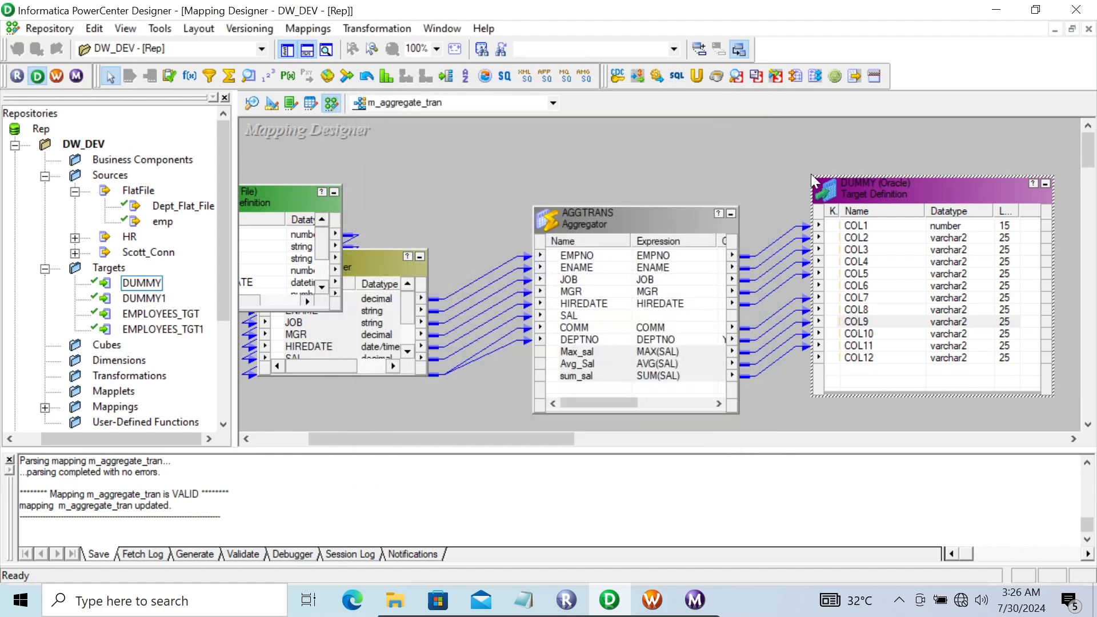
# Move the DUMMY target further right and select the links feeding AGGTRANS
pyautogui.moveTo(872, 185); pyautogui.dragTo(935, 190)
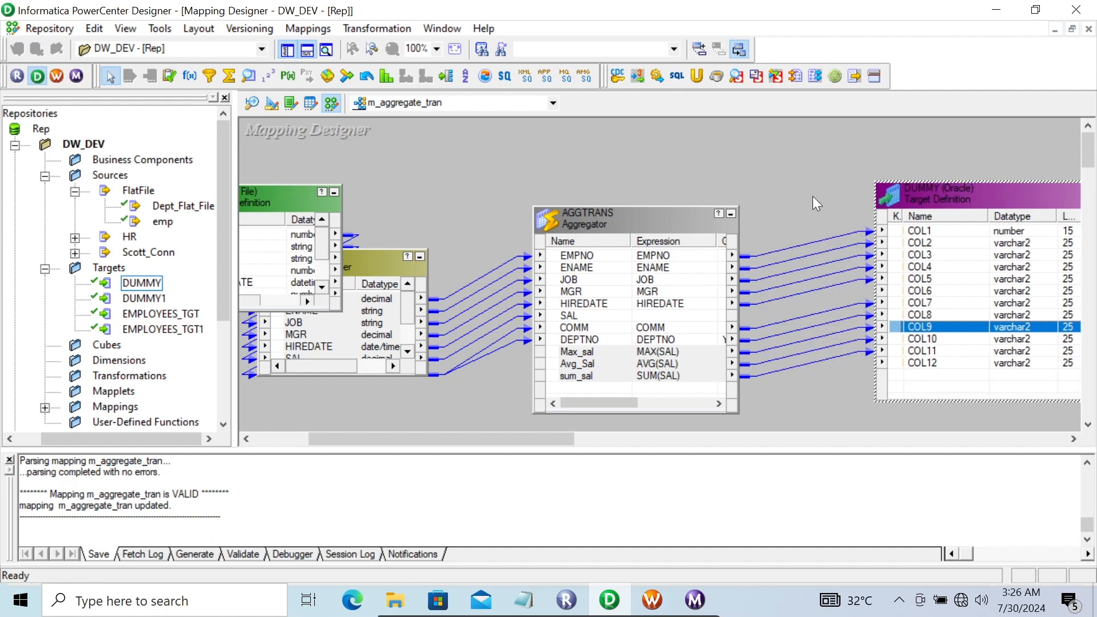
pyautogui.moveTo(810, 194); pyautogui.dragTo(817, 382)
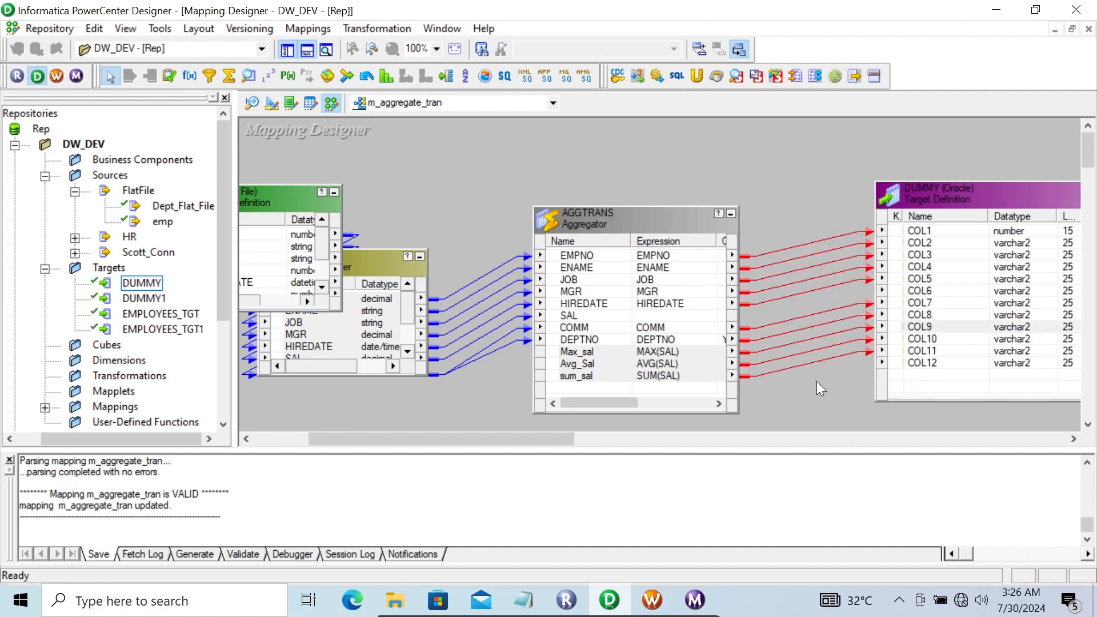
pyautogui.moveTo(458, 238); pyautogui.dragTo(486, 395)
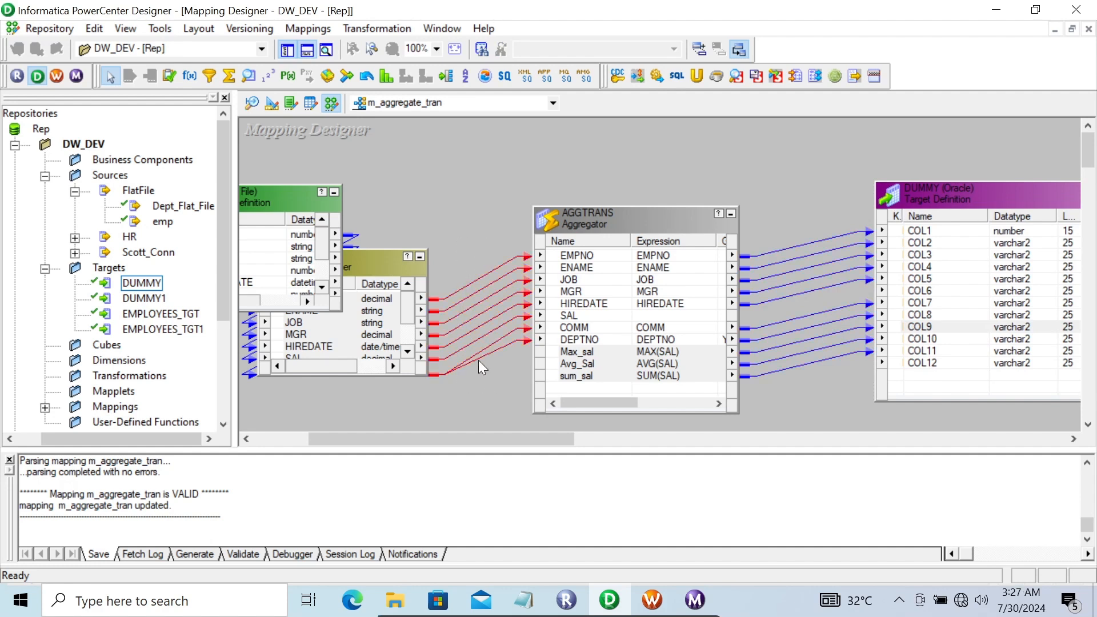
# Review AGGTRANS's DEPTNO group-by ports and its cache properties, then close the settings
pyautogui.doubleClick(613, 218)
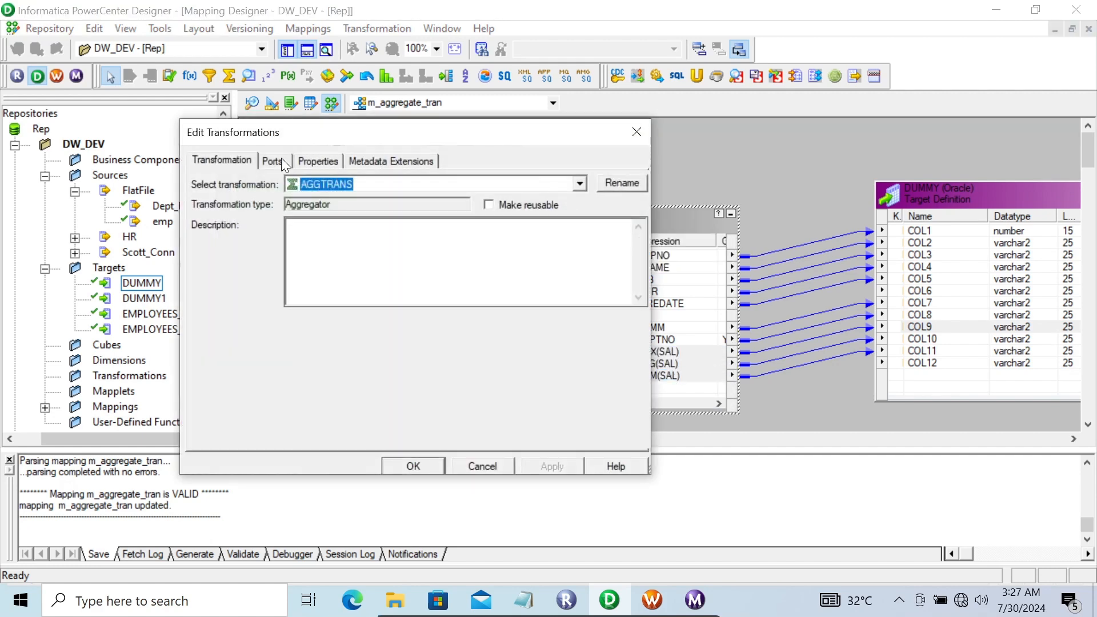
pyautogui.click(280, 159)
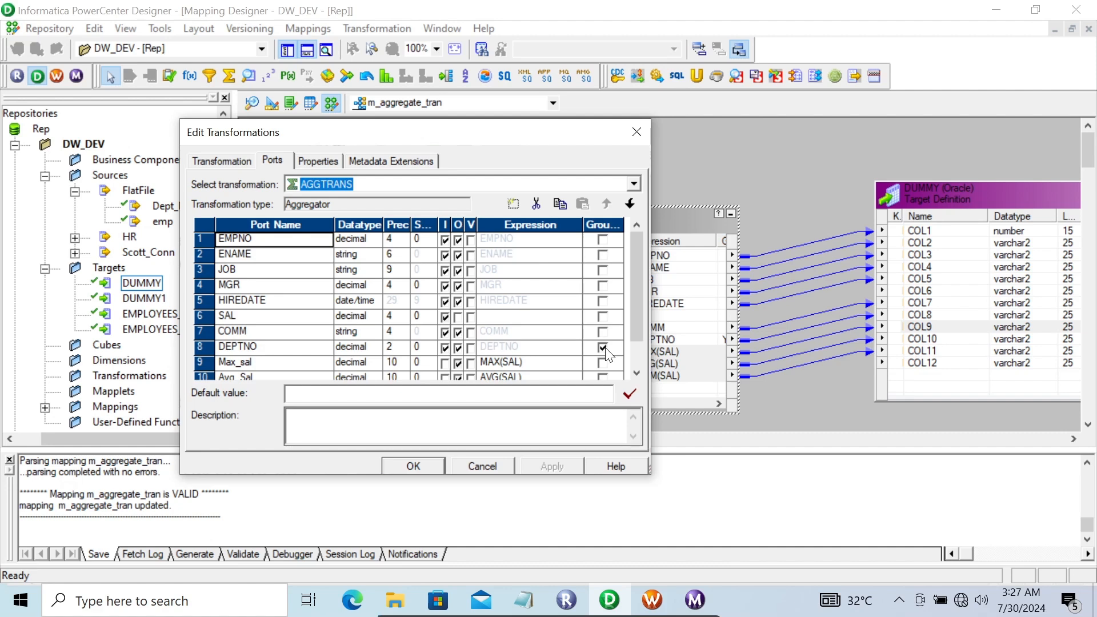
pyautogui.moveTo(643, 285); pyautogui.dragTo(638, 311)
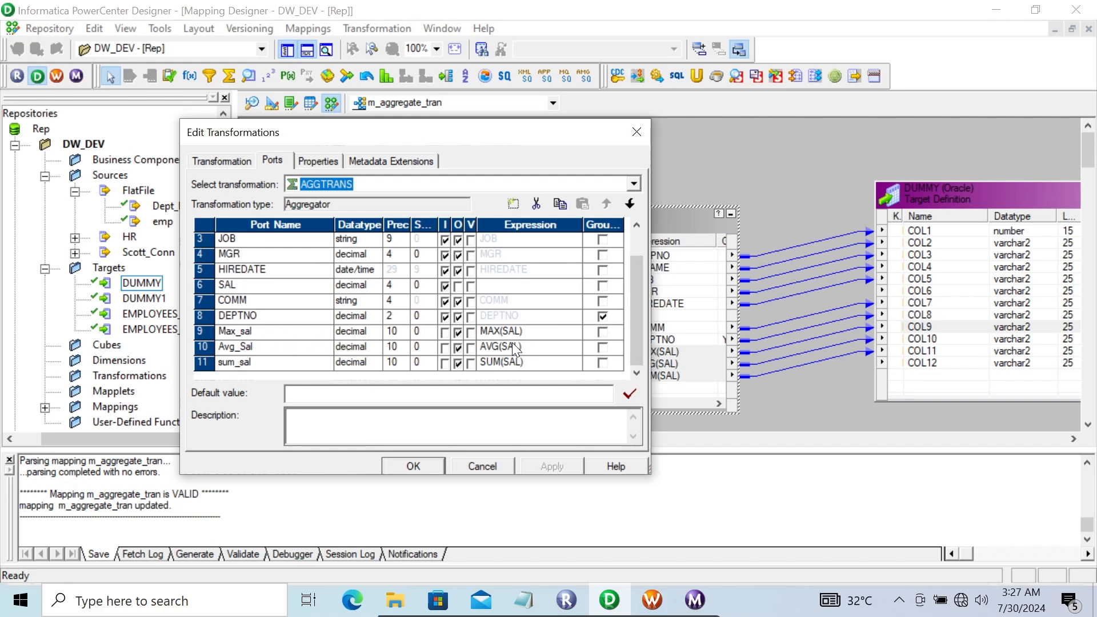
pyautogui.moveTo(639, 299); pyautogui.dragTo(625, 211)
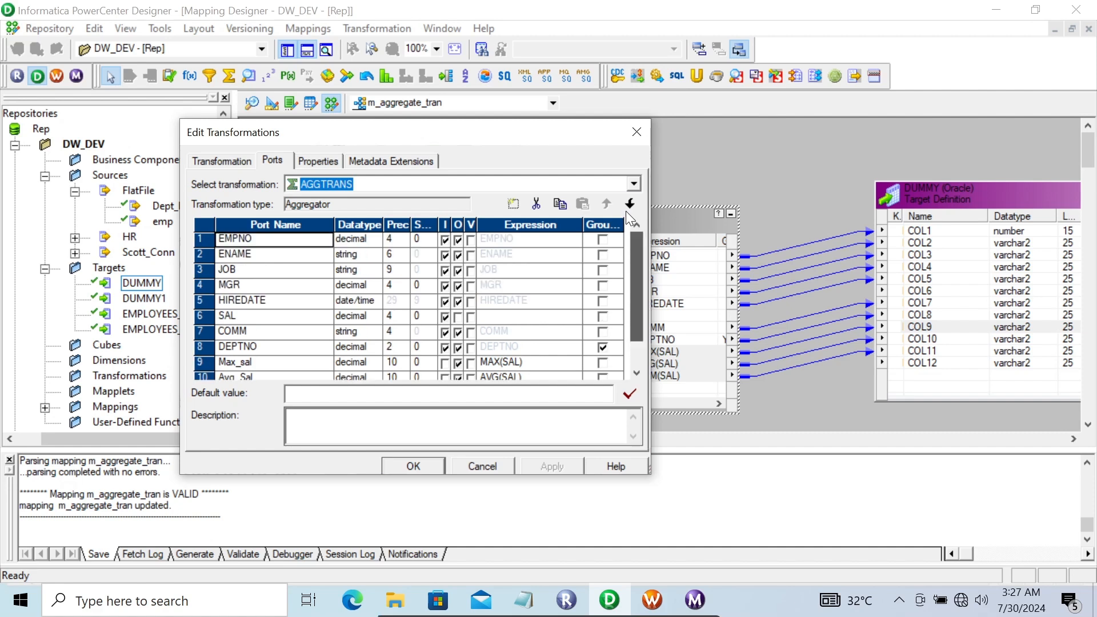
pyautogui.click(301, 162)
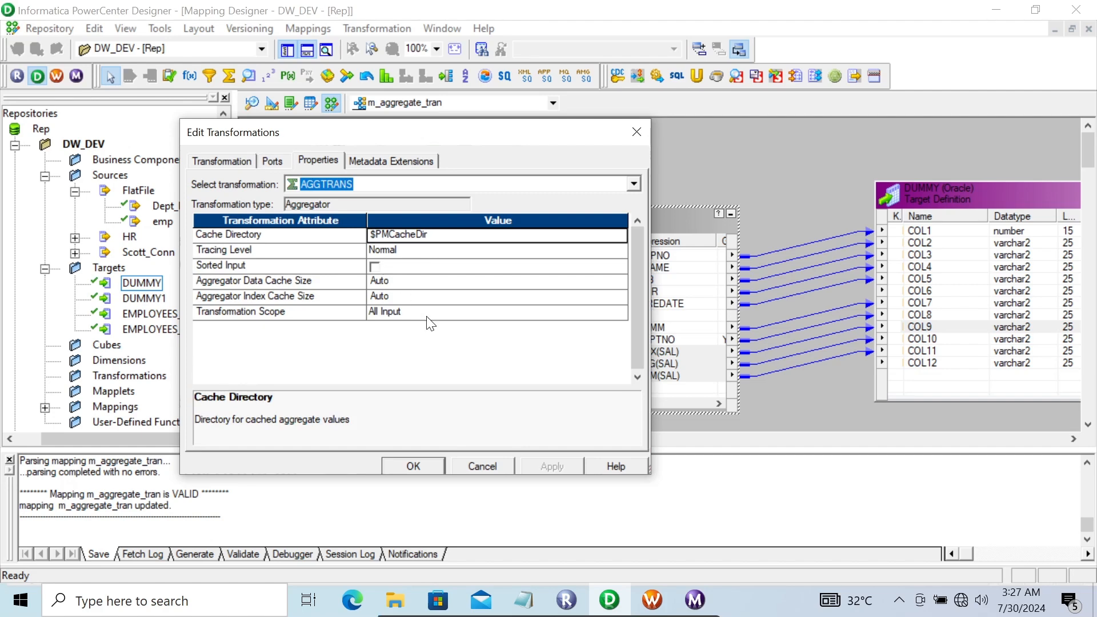
pyautogui.click(413, 467)
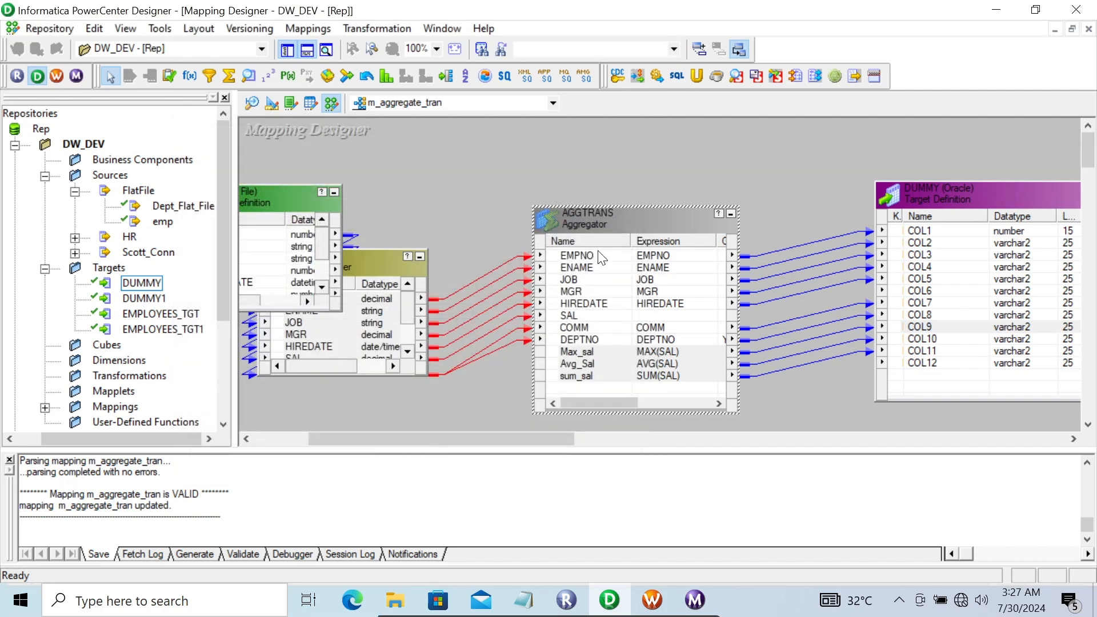
pyautogui.click(458, 179)
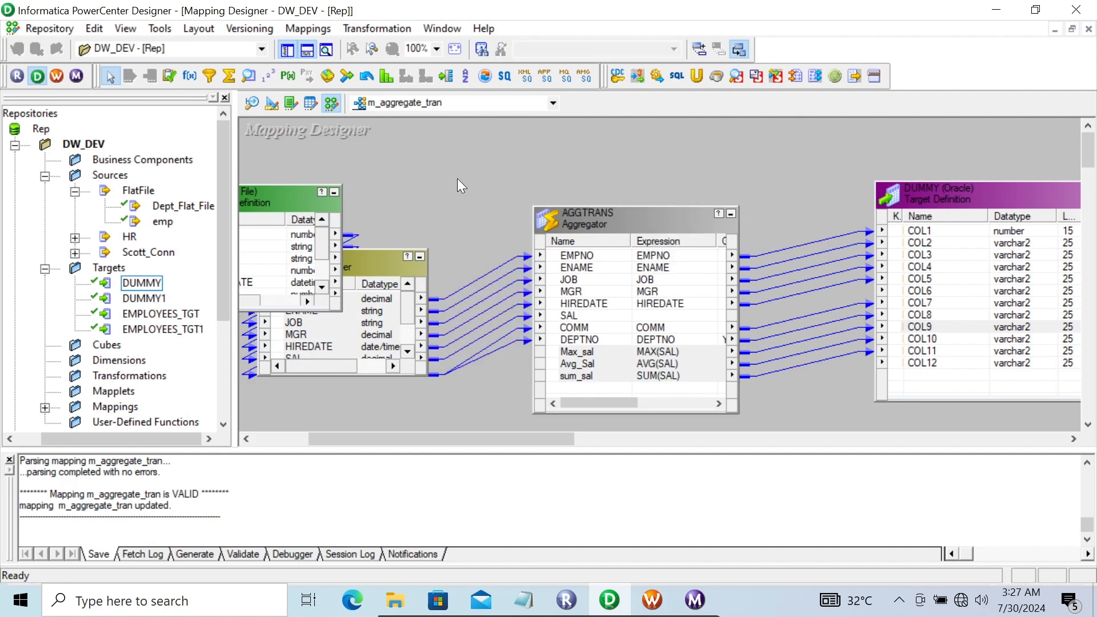